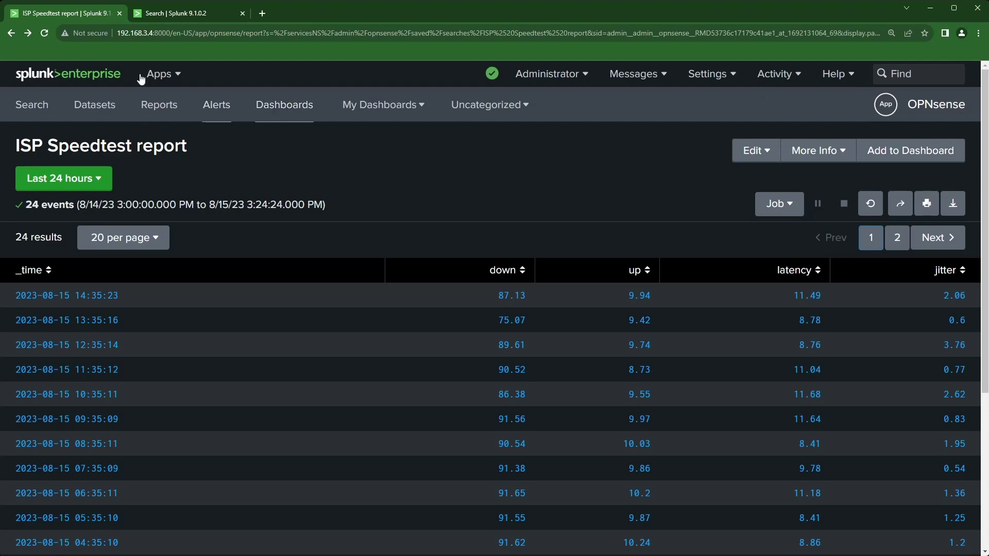
Step: From the search tab, go to Search & Reporting and list its 18 dashboards
{"action": "left_click", "coordinate": [191, 15]}
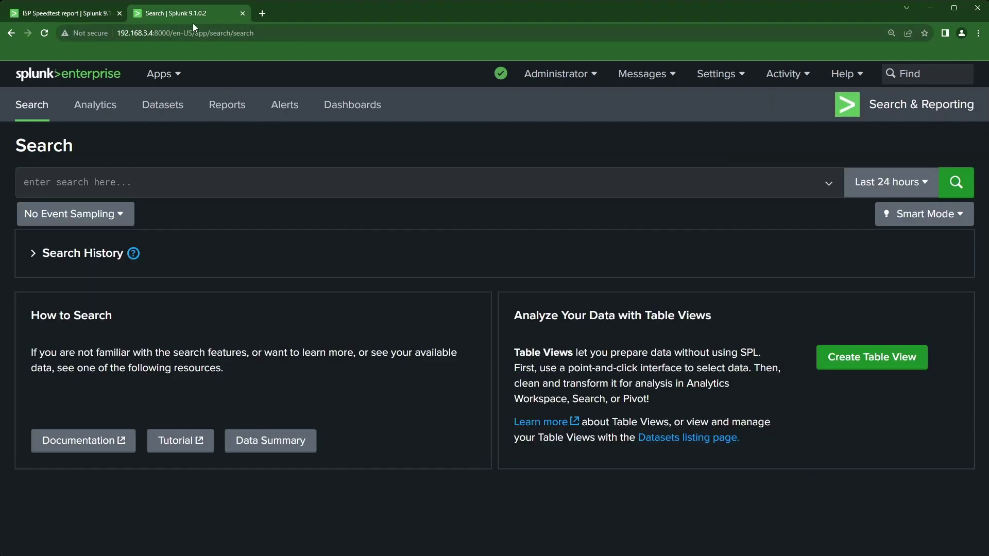
{"action": "left_click", "coordinate": [165, 85]}
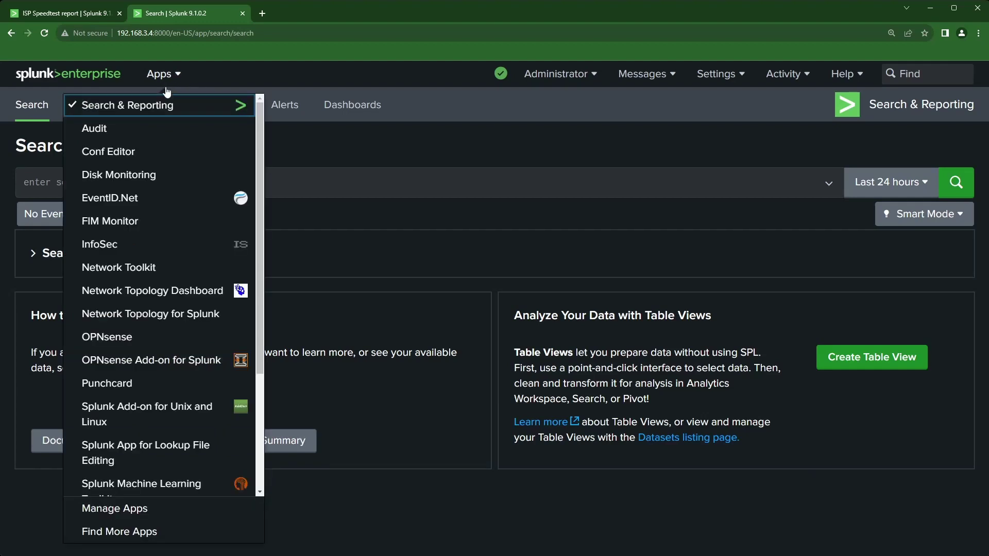
{"action": "left_click", "coordinate": [157, 110]}
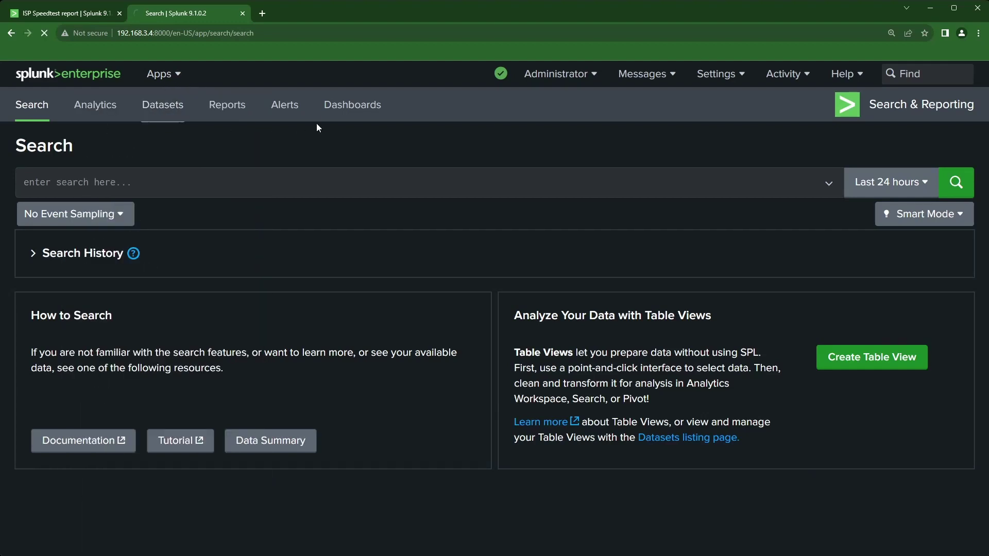
{"action": "left_click", "coordinate": [341, 109]}
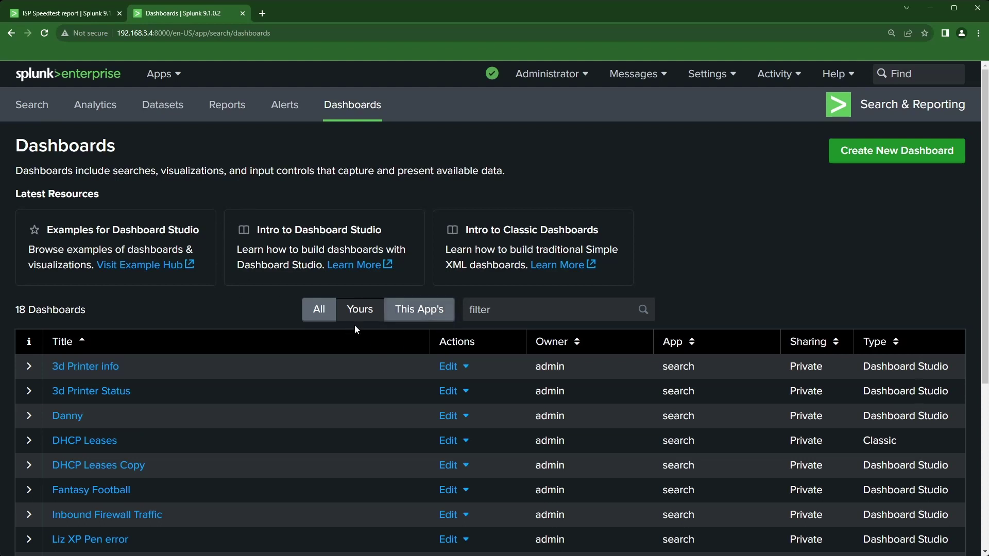
{"action": "left_click", "coordinate": [324, 313]}
{"action": "left_click", "coordinate": [567, 271]}
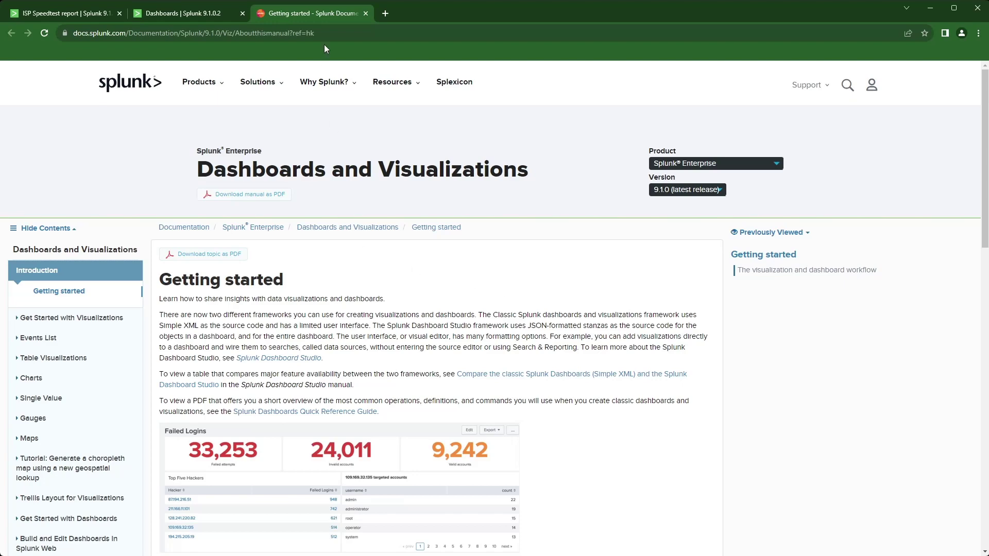
{"action": "left_click", "coordinate": [365, 14]}
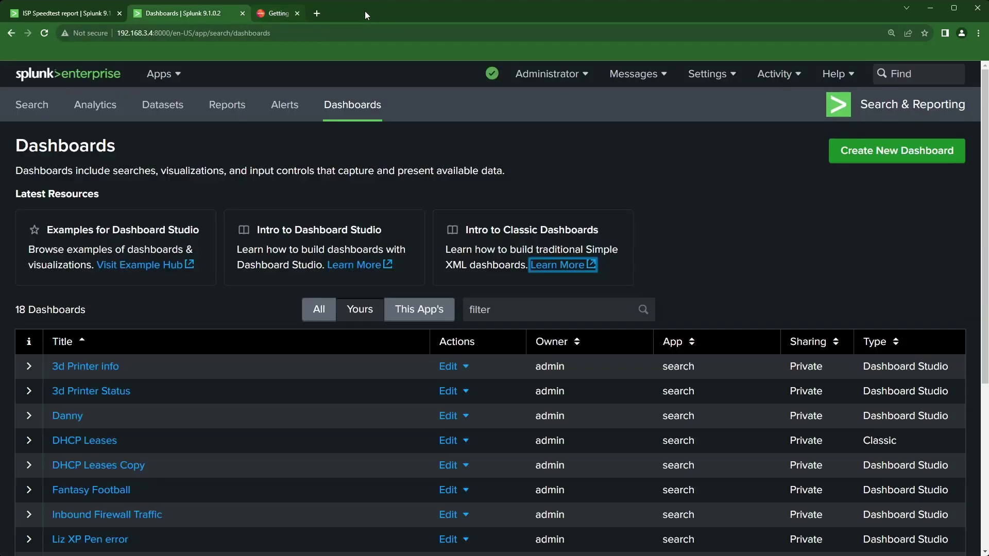
Step: Open the Dashboard Studio Examples Hub and scroll through its front page
{"action": "left_click", "coordinate": [148, 269]}
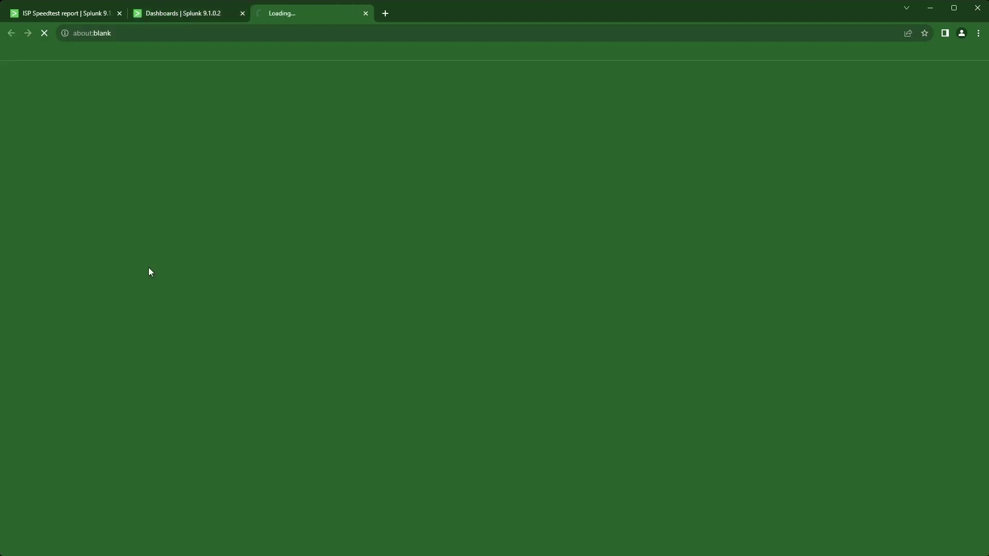
{"action": "scroll", "coordinate": [222, 306], "scroll_direction": "down", "scroll_amount": 2}
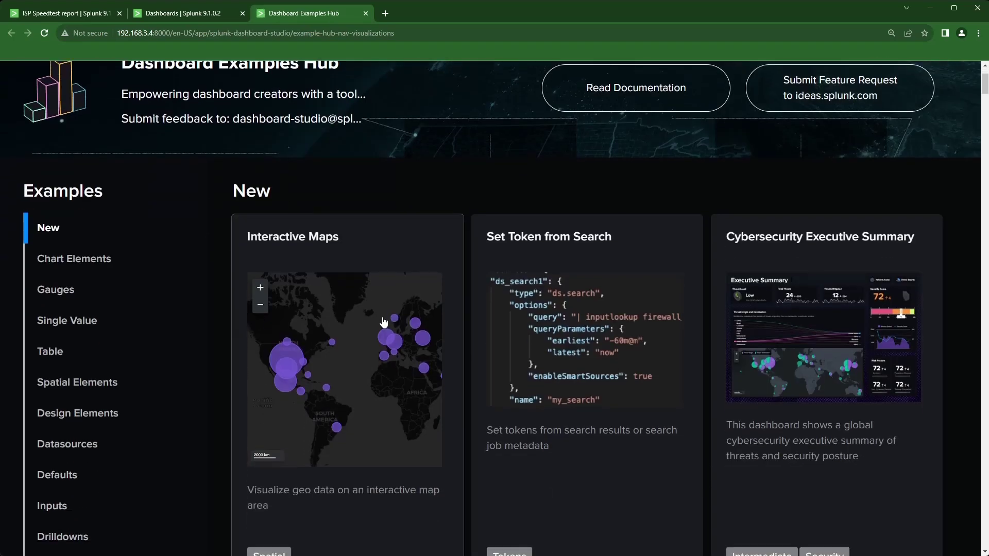
{"action": "scroll", "coordinate": [378, 323], "scroll_direction": "up", "scroll_amount": 2}
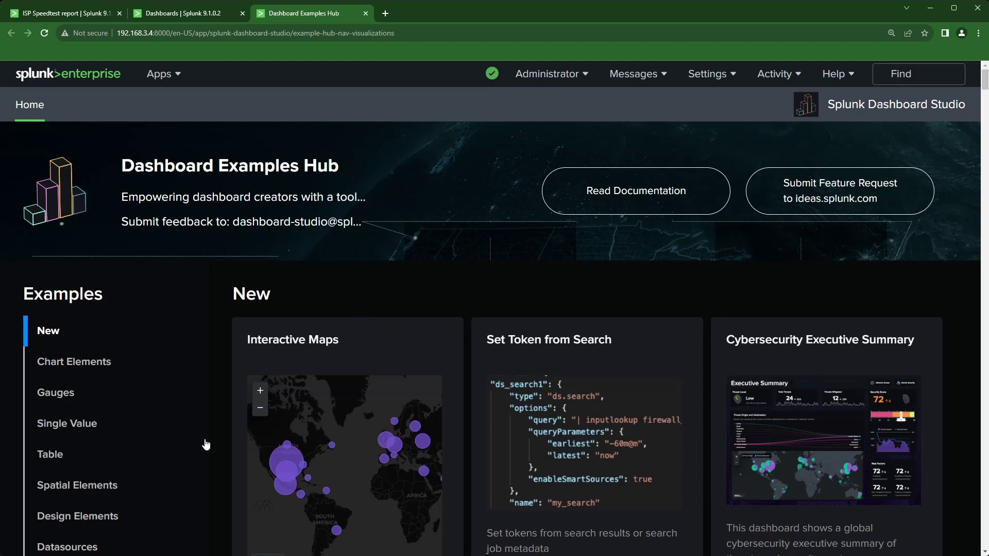
{"action": "scroll", "coordinate": [185, 453], "scroll_direction": "down", "scroll_amount": 2}
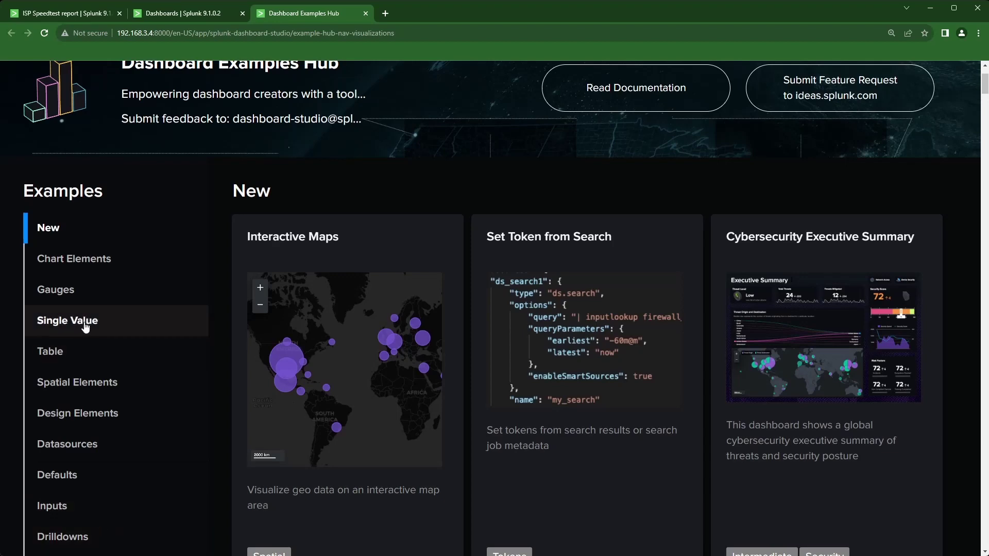
Step: Browse the Single Value, Inputs, Drilldowns and Complete Dashboards examples, then return to the ISP Speedtest report
{"action": "left_click", "coordinate": [76, 329]}
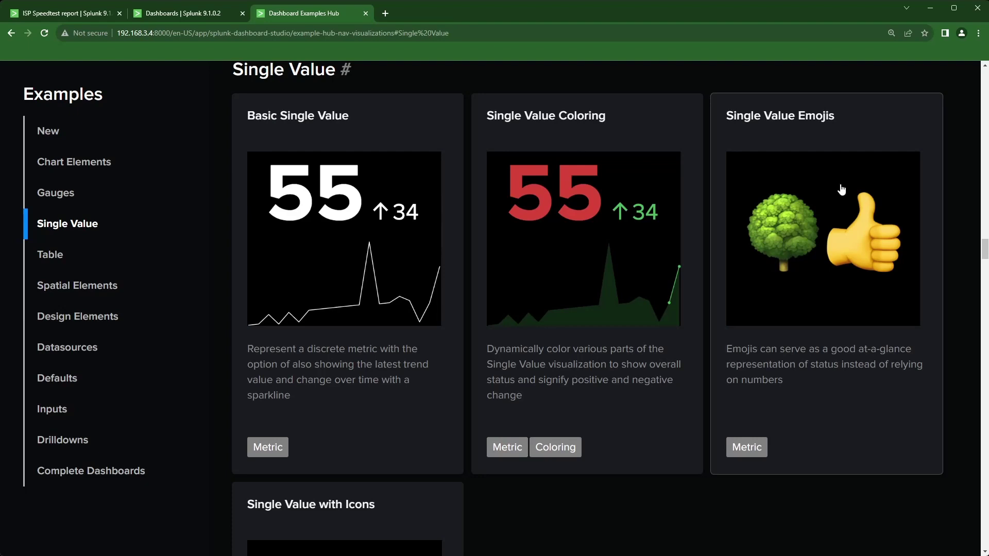
{"action": "left_click", "coordinate": [69, 415]}
{"action": "left_click", "coordinate": [70, 442]}
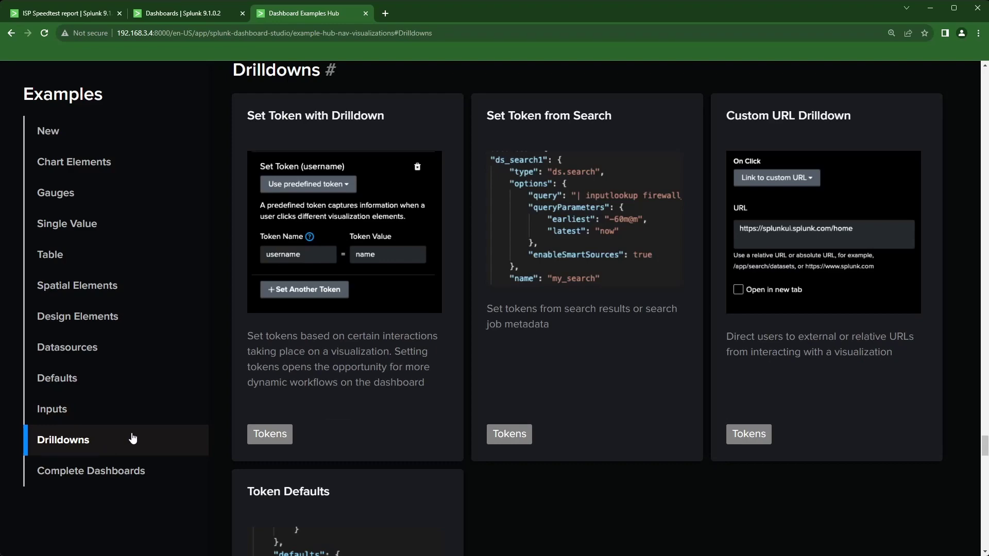
{"action": "left_click", "coordinate": [95, 480]}
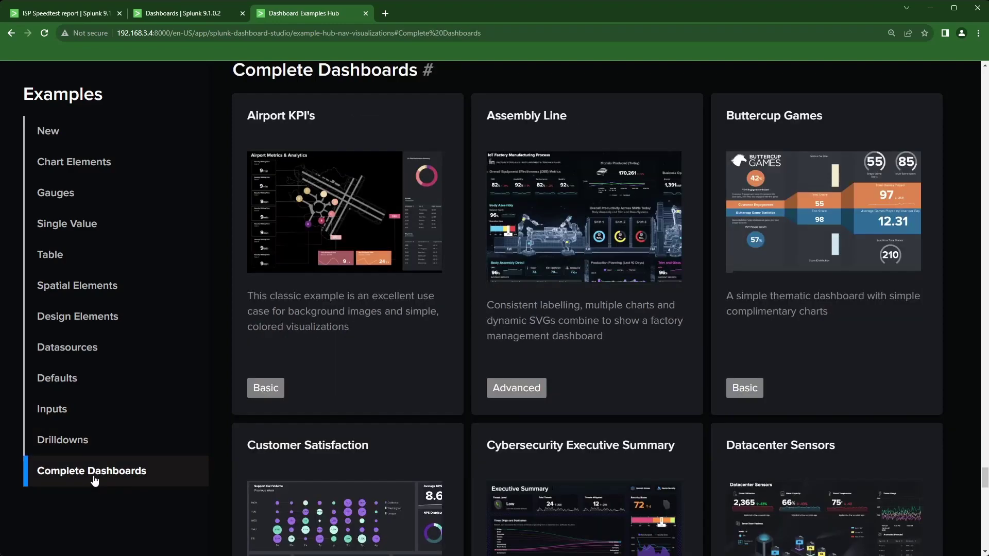
{"action": "scroll", "coordinate": [440, 453], "scroll_direction": "down", "scroll_amount": 1}
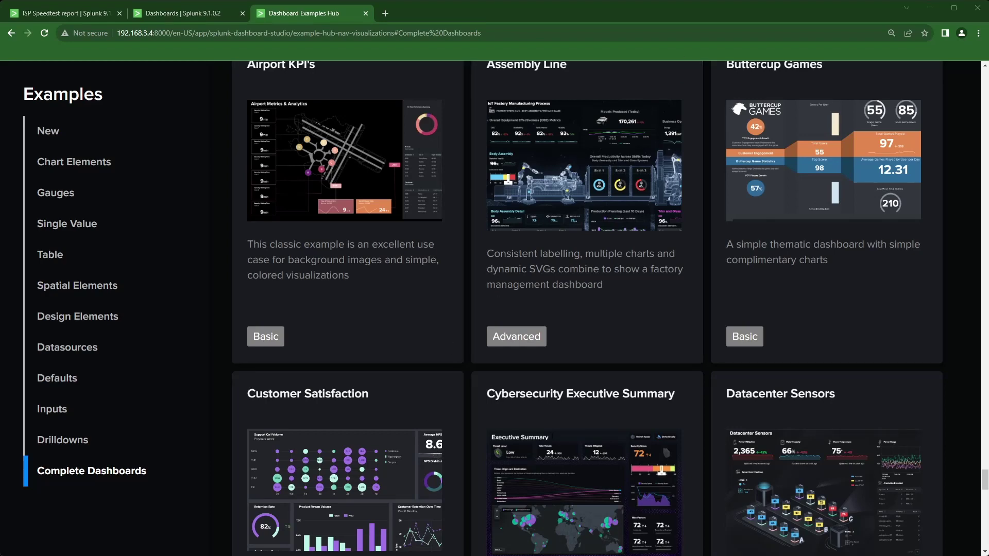
{"action": "key", "text": "ctrl+1"}
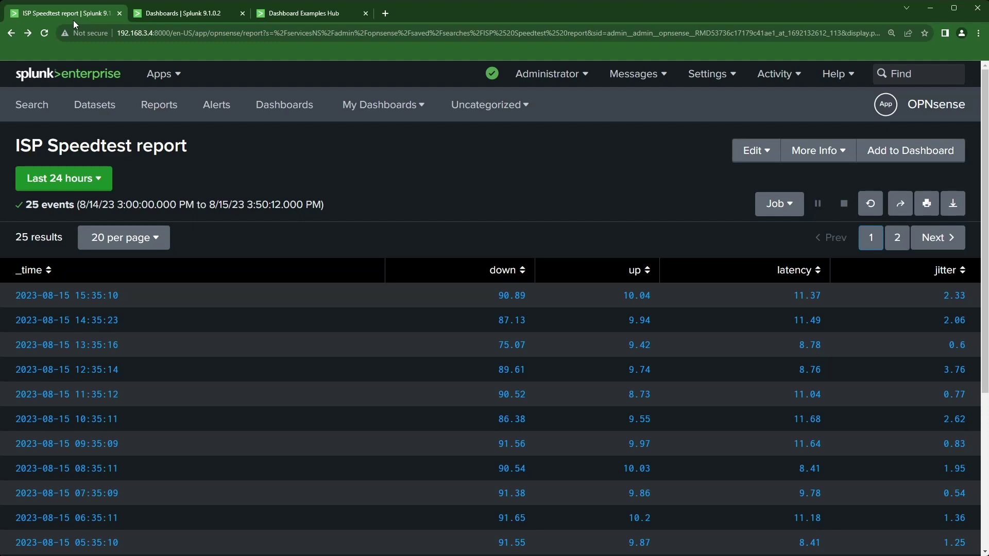
Step: Open the ISP Speedtest query in search, inspect it unchanged, and view down/up/latency/jitter as charts
{"action": "left_click", "coordinate": [759, 153]}
{"action": "left_click", "coordinate": [743, 185]}
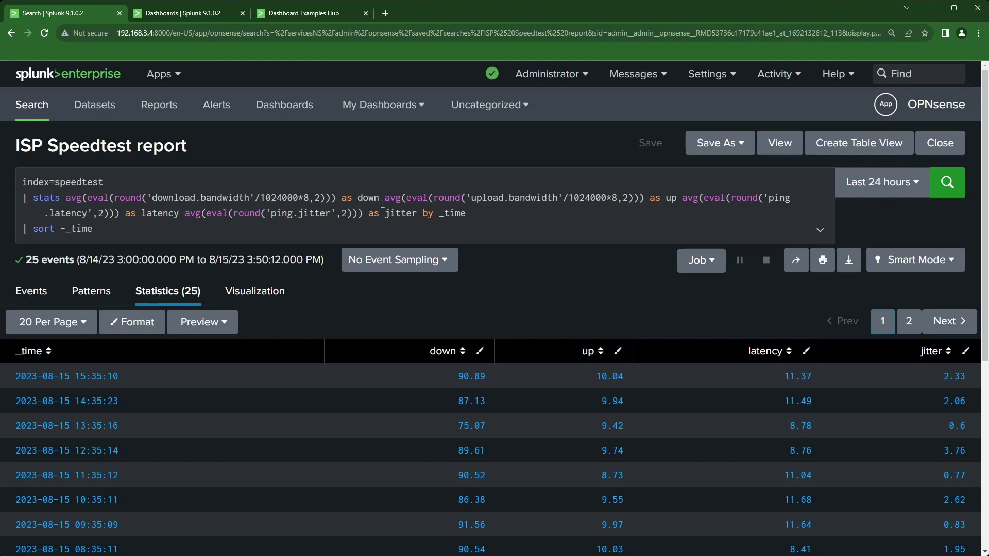
{"action": "left_click_drag", "start_coordinate": [341, 198], "coordinate": [379, 198]}
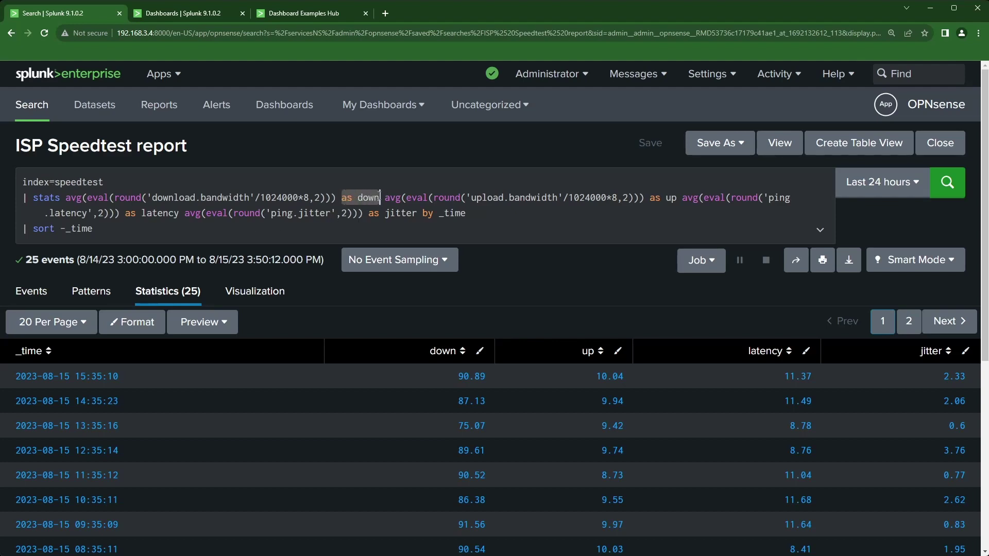
{"action": "left_click", "coordinate": [520, 228]}
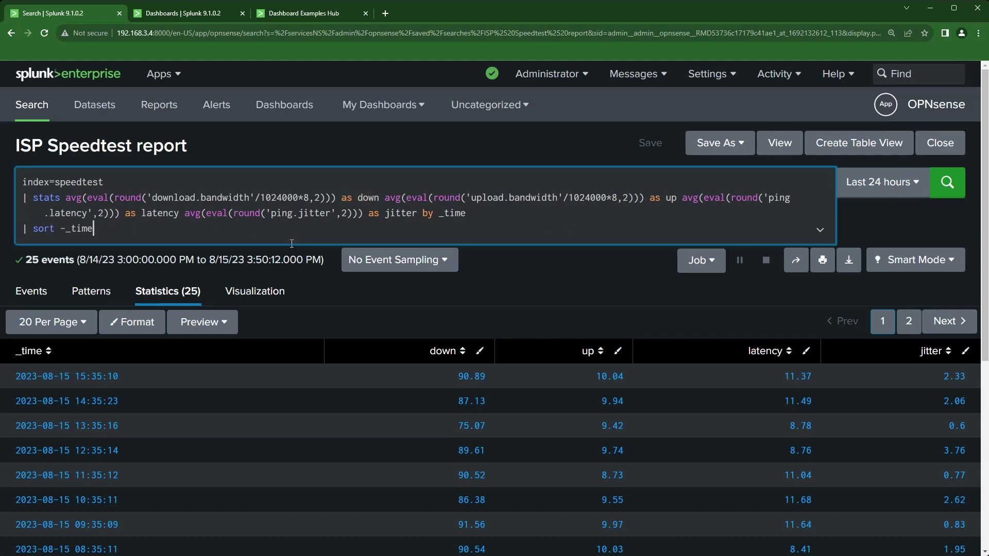
{"action": "left_click", "coordinate": [507, 299]}
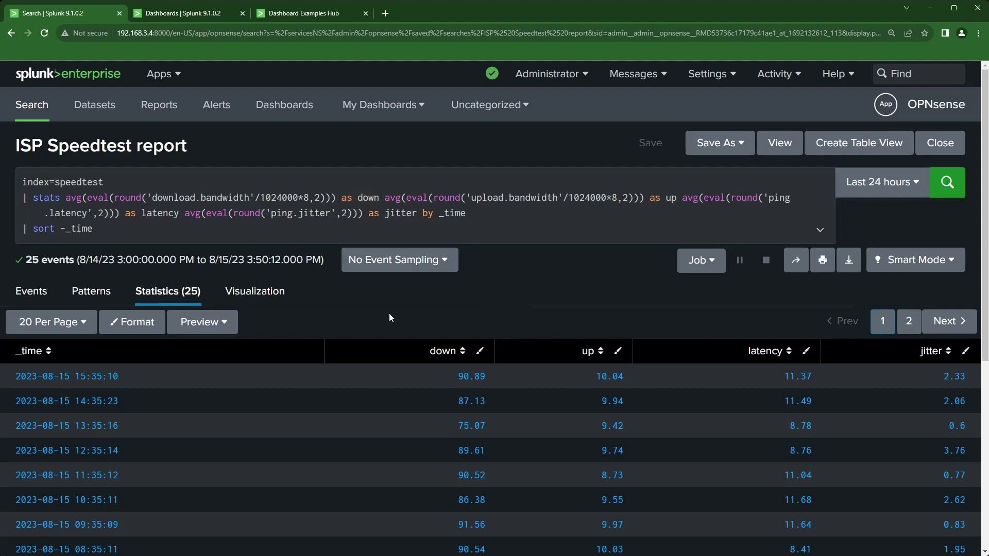
{"action": "left_click", "coordinate": [242, 292]}
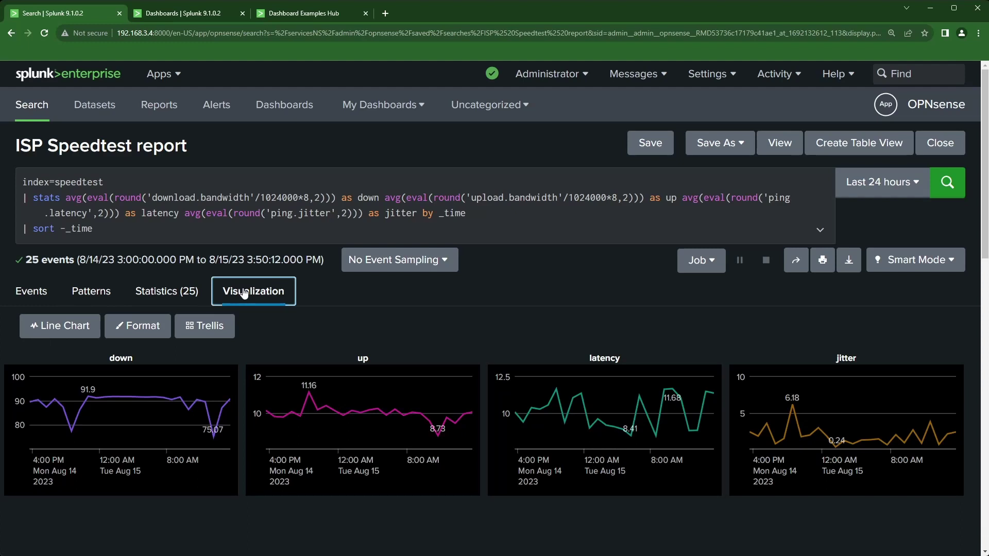
Step: Turn off the trellis layout to combine the four charts into one
{"action": "mouse_move", "coordinate": [51, 415]}
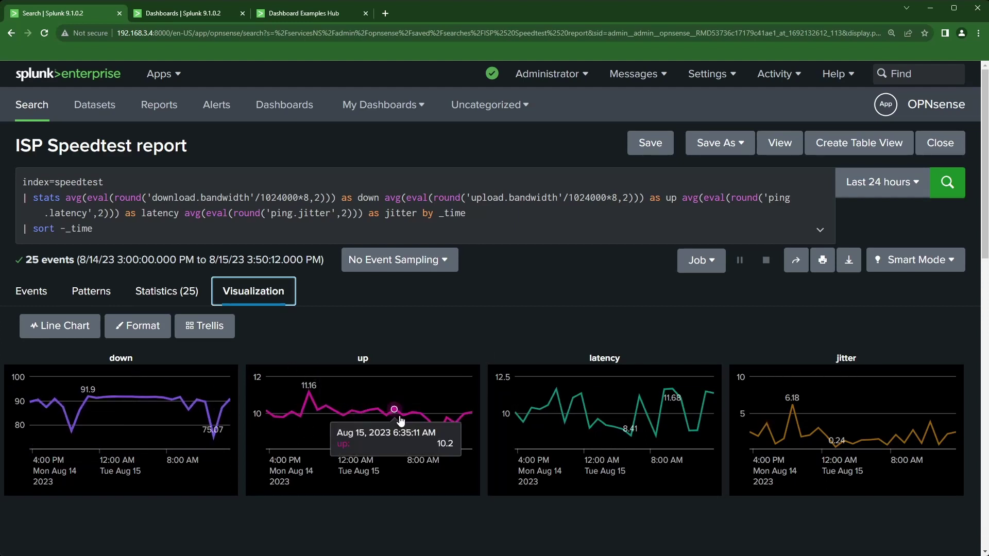
{"action": "mouse_move", "coordinate": [819, 428]}
{"action": "left_click", "coordinate": [204, 326]}
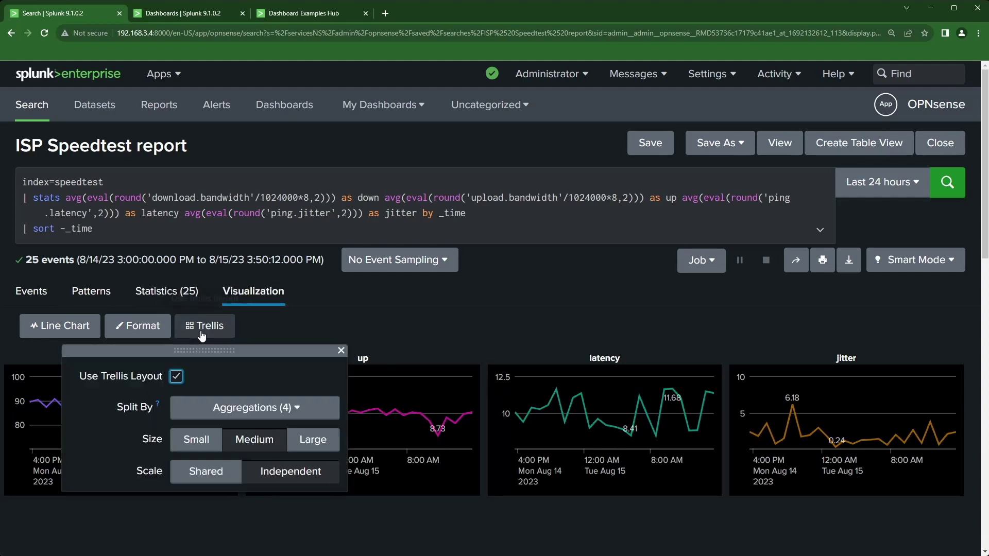
{"action": "left_click", "coordinate": [176, 379]}
{"action": "left_click", "coordinate": [536, 320]}
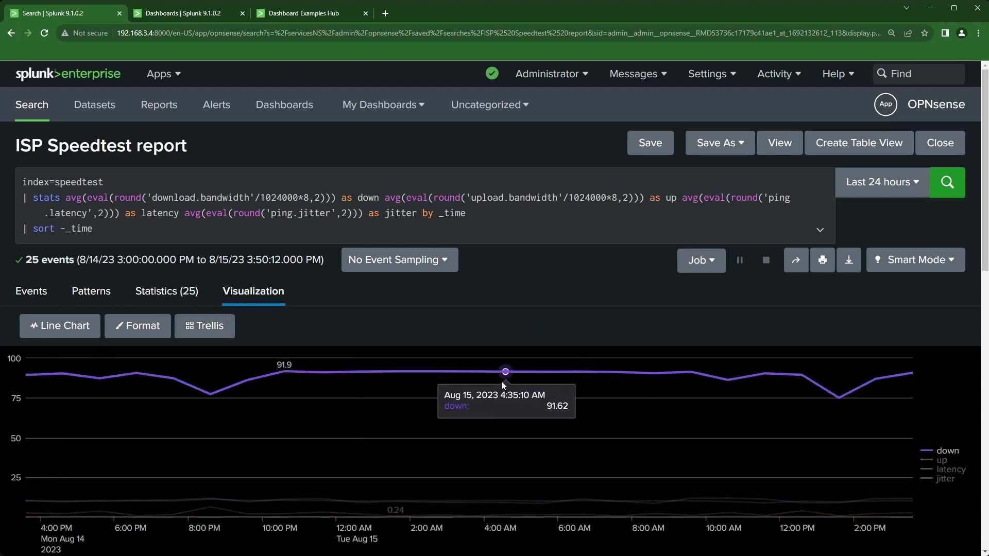
{"action": "scroll", "coordinate": [432, 428], "scroll_direction": "down", "scroll_amount": 3}
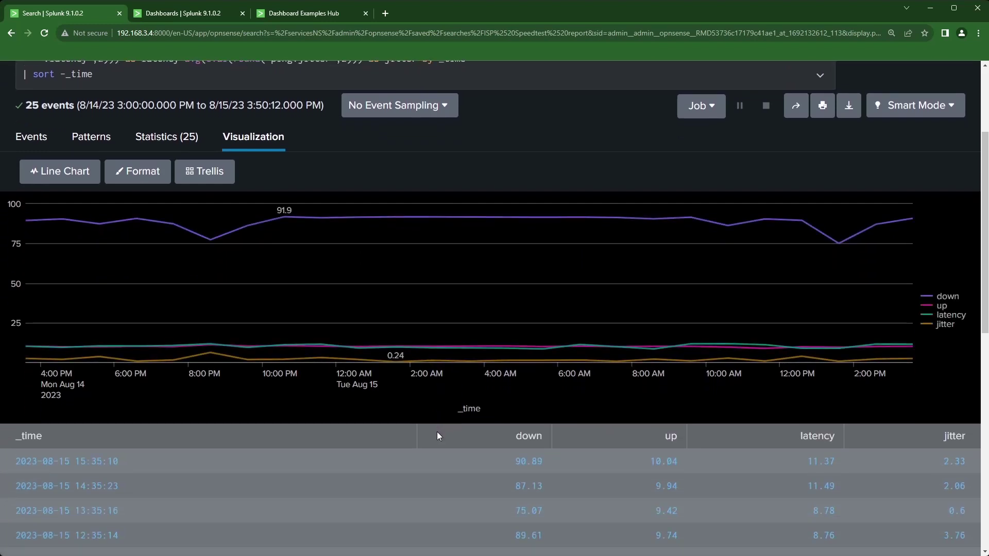
{"action": "scroll", "coordinate": [441, 432], "scroll_direction": "up", "scroll_amount": 1}
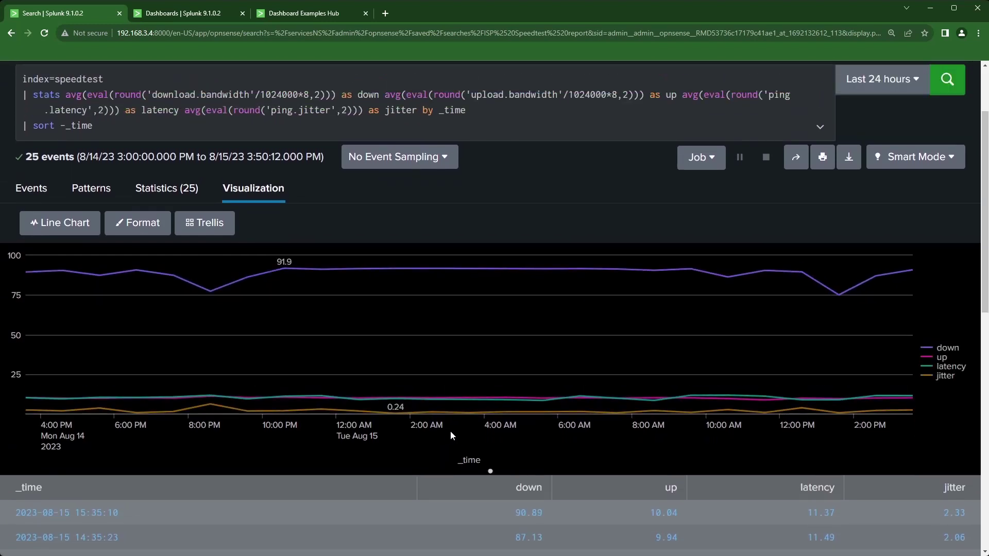
Step: Re-enable trellis split by field, trying sizes and settling on medium panels
{"action": "left_click", "coordinate": [216, 226]}
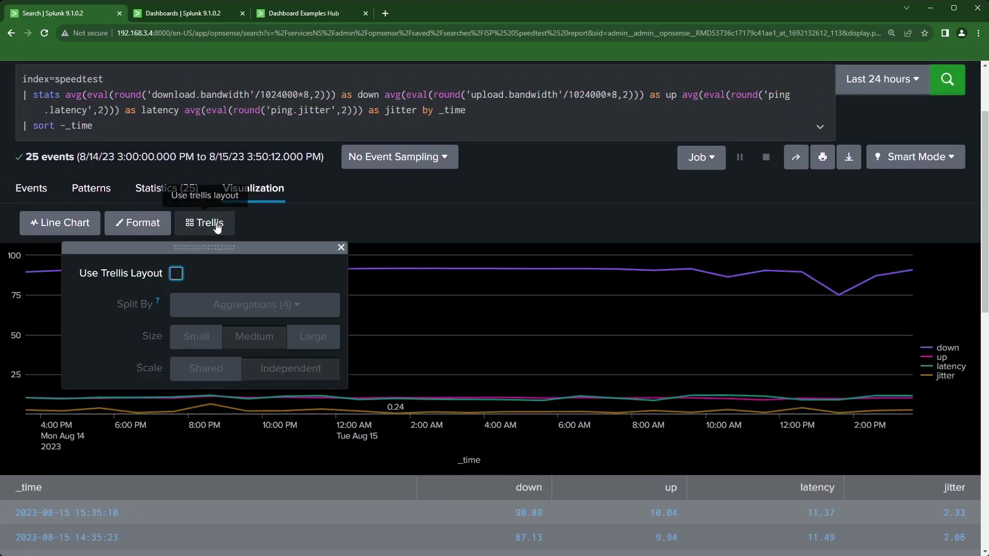
{"action": "left_click", "coordinate": [176, 275]}
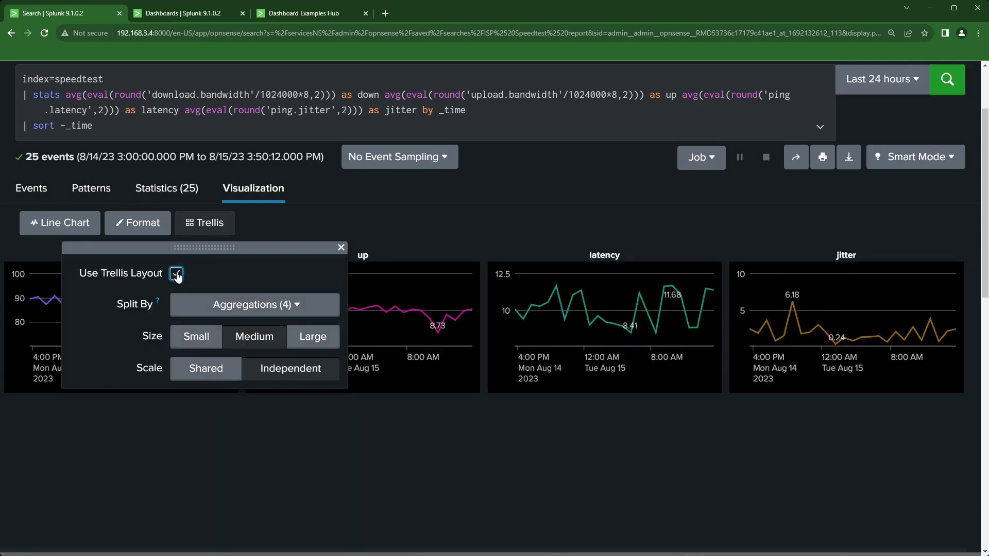
{"action": "left_click", "coordinate": [196, 337]}
{"action": "left_click", "coordinate": [312, 336]}
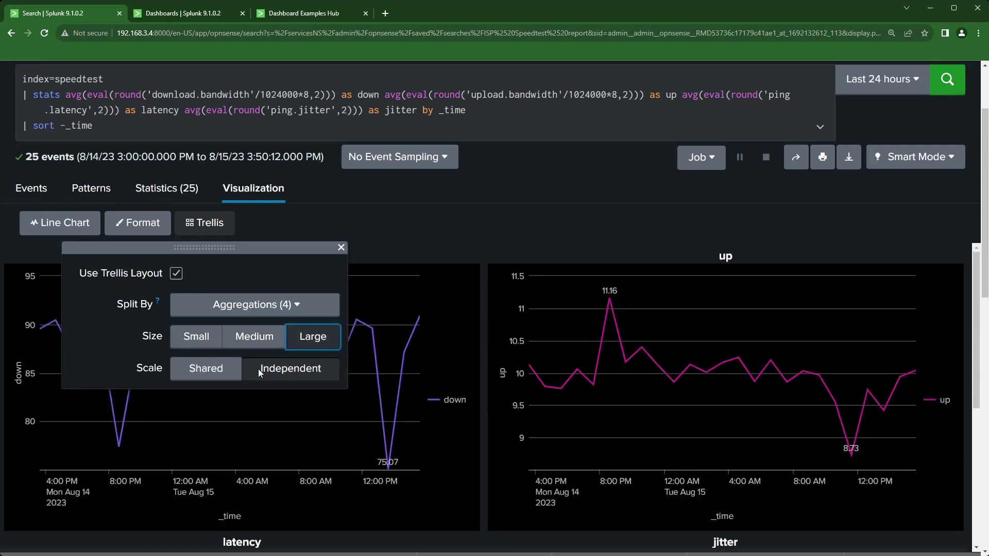
{"action": "left_click", "coordinate": [215, 372]}
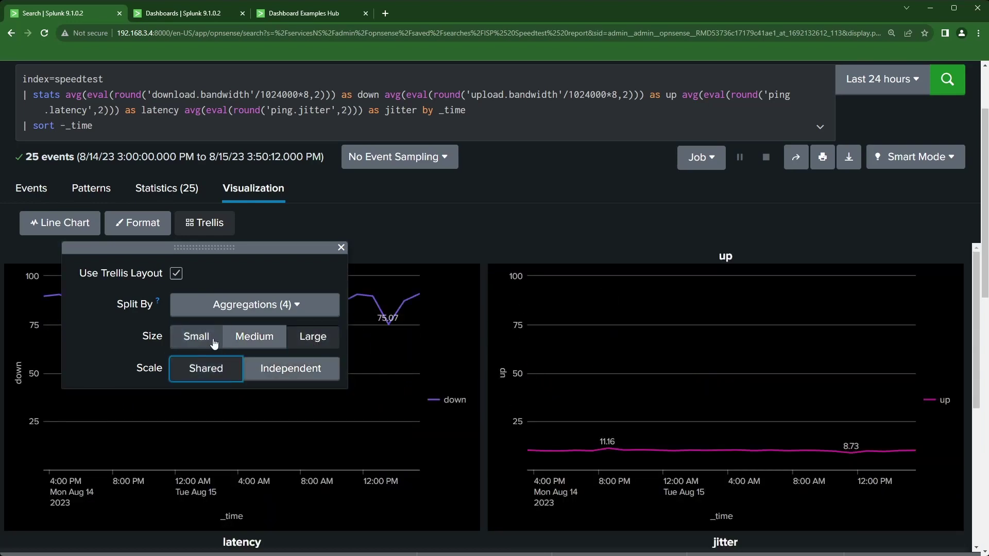
{"action": "left_click", "coordinate": [252, 337]}
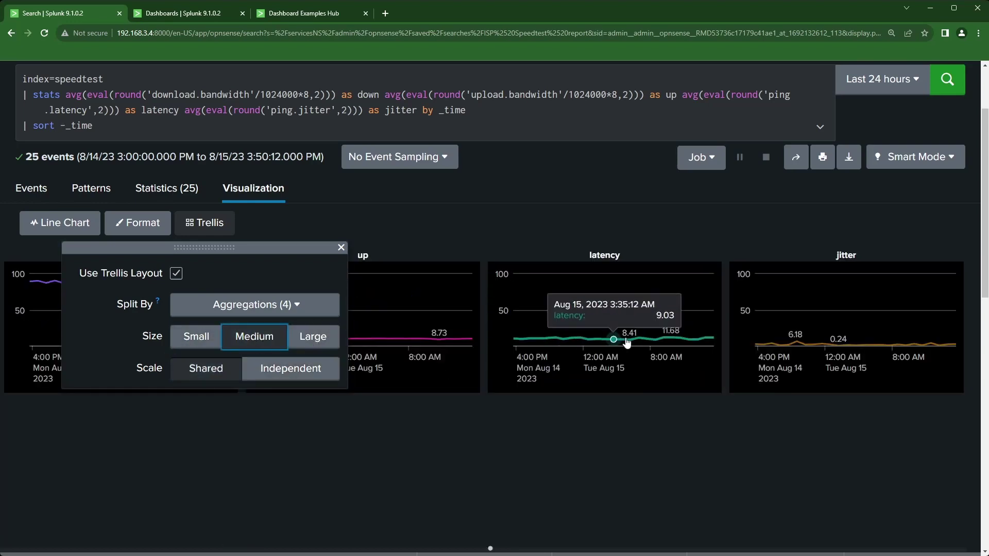
Step: Set the trellis Scale to Independent and close the trellis settings
{"action": "mouse_move", "coordinate": [521, 341]}
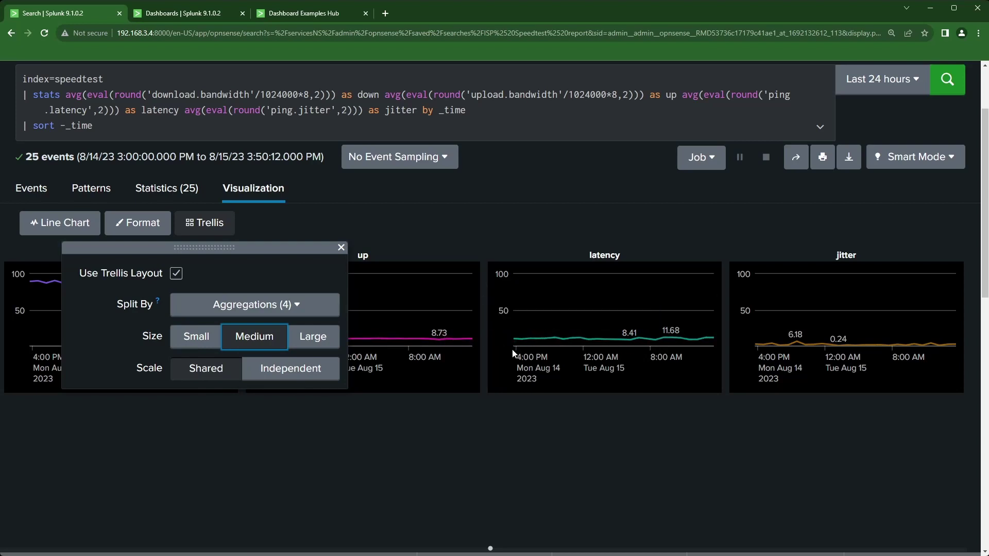
{"action": "left_click", "coordinate": [276, 369]}
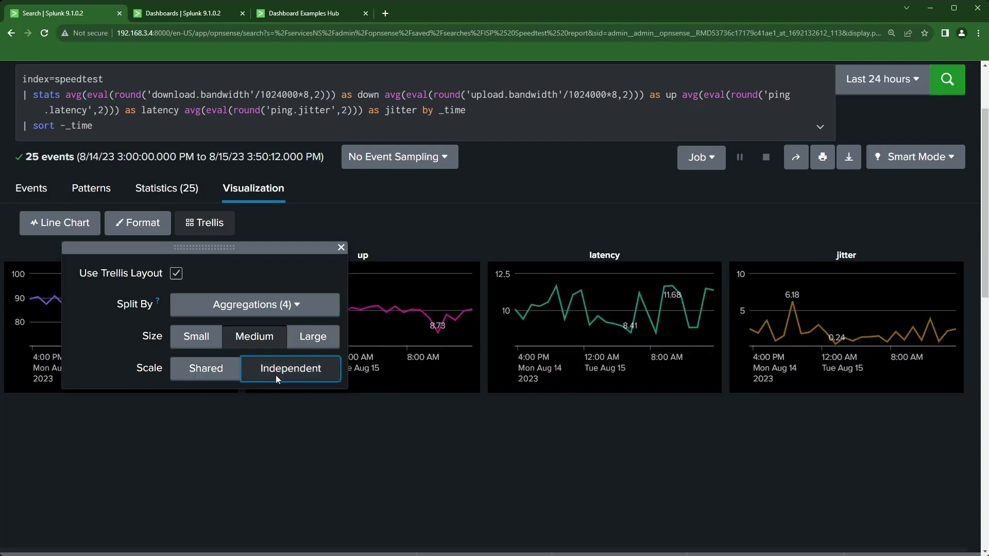
{"action": "mouse_move", "coordinate": [786, 311]}
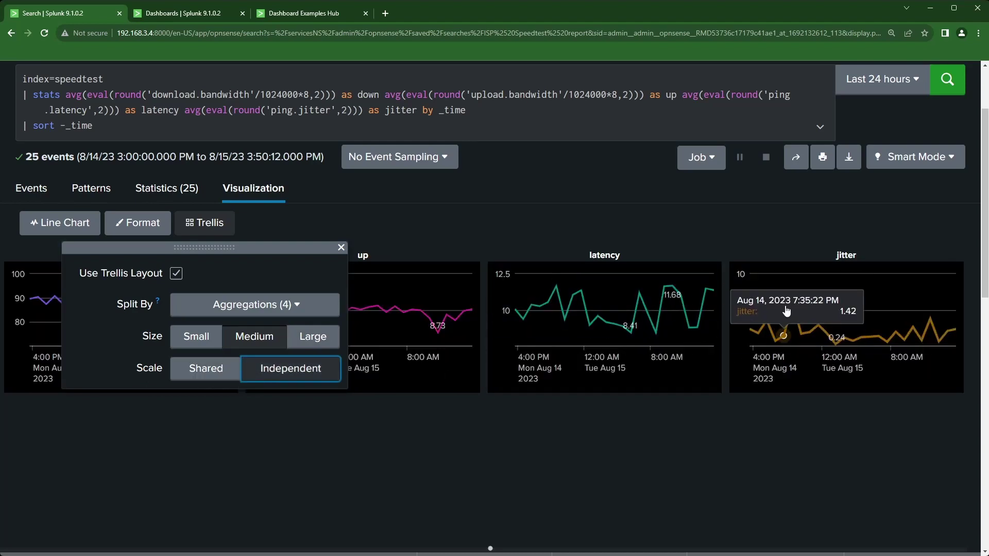
{"action": "left_click", "coordinate": [340, 248]}
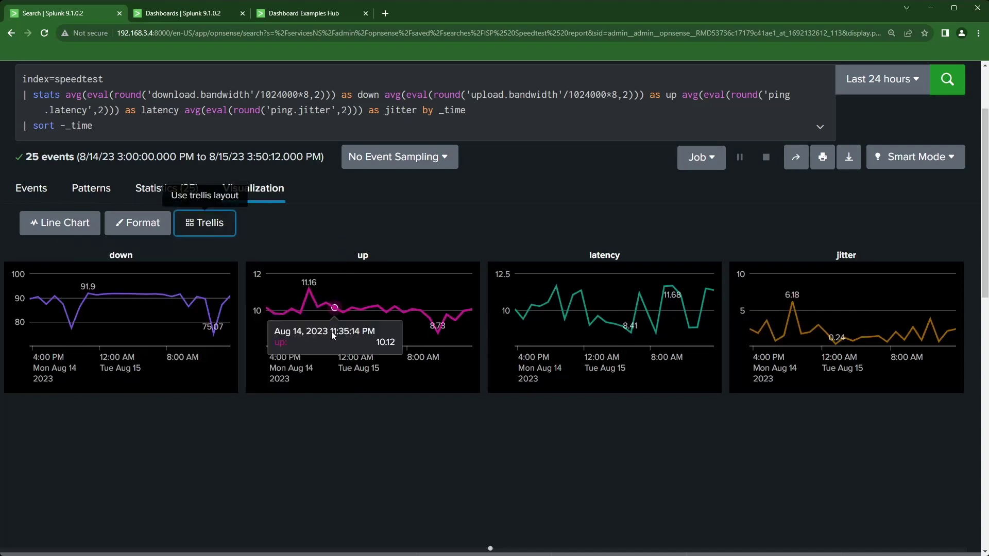
{"action": "scroll", "coordinate": [359, 453], "scroll_direction": "up", "scroll_amount": 2}
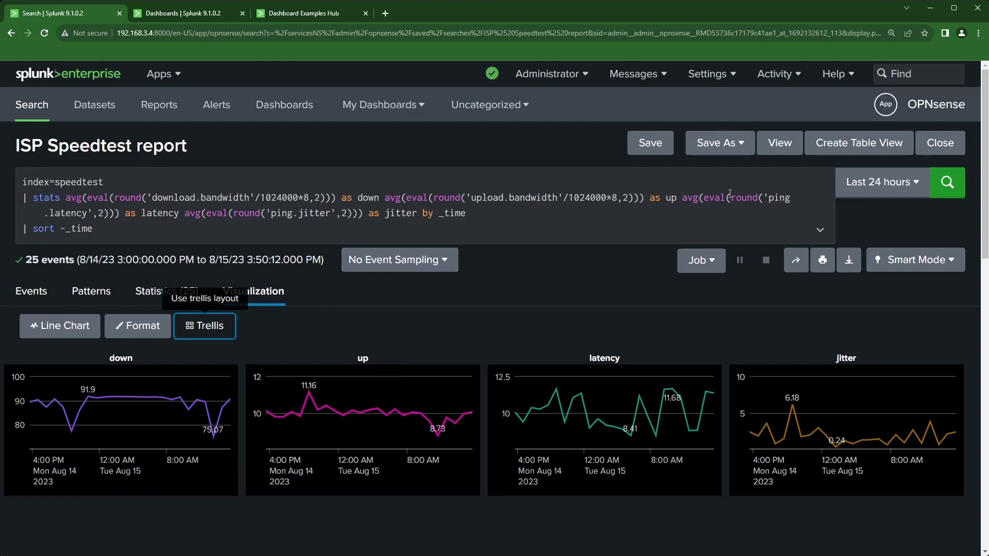
{"action": "left_click", "coordinate": [722, 146]}
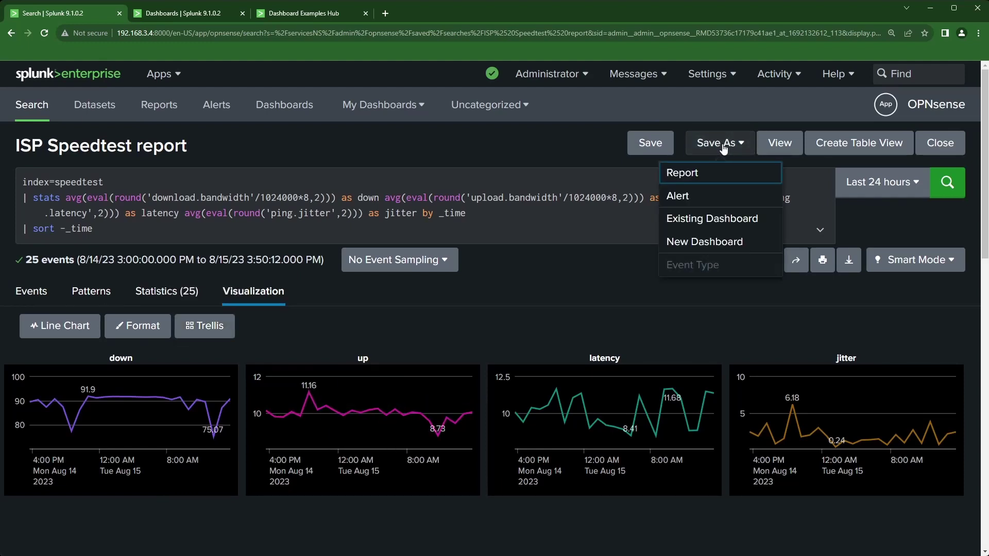
Step: Save the charts to a new Classic dashboard titled 'ISP classic' and view it
{"action": "left_click", "coordinate": [709, 242]}
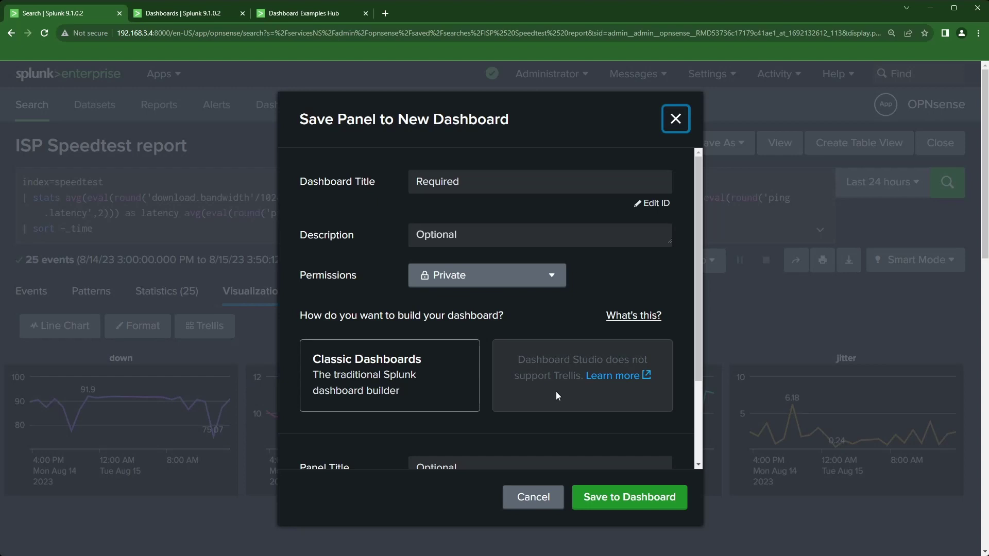
{"action": "left_click", "coordinate": [516, 185]}
{"action": "type", "text": "I"}
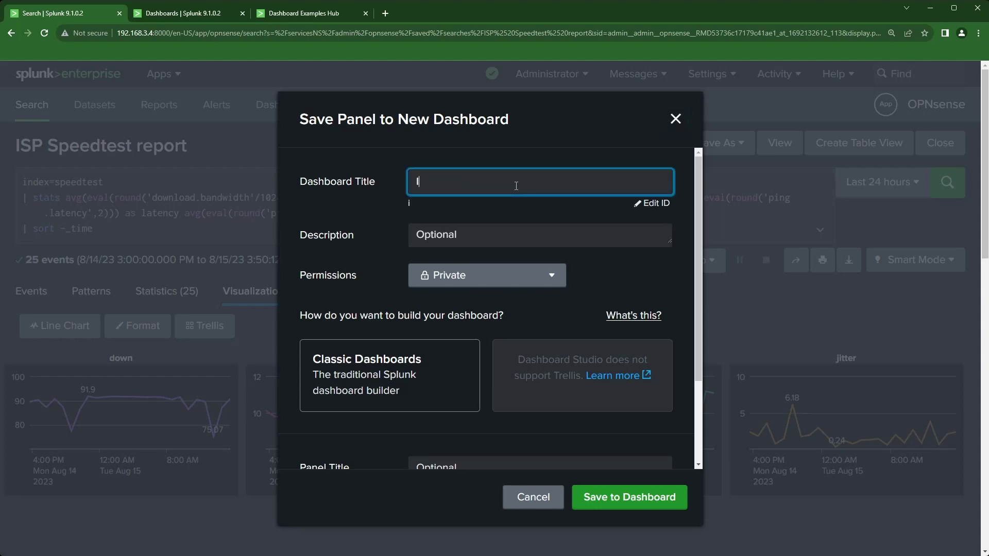
{"action": "type", "text": "SP classic"}
{"action": "left_click", "coordinate": [377, 375]}
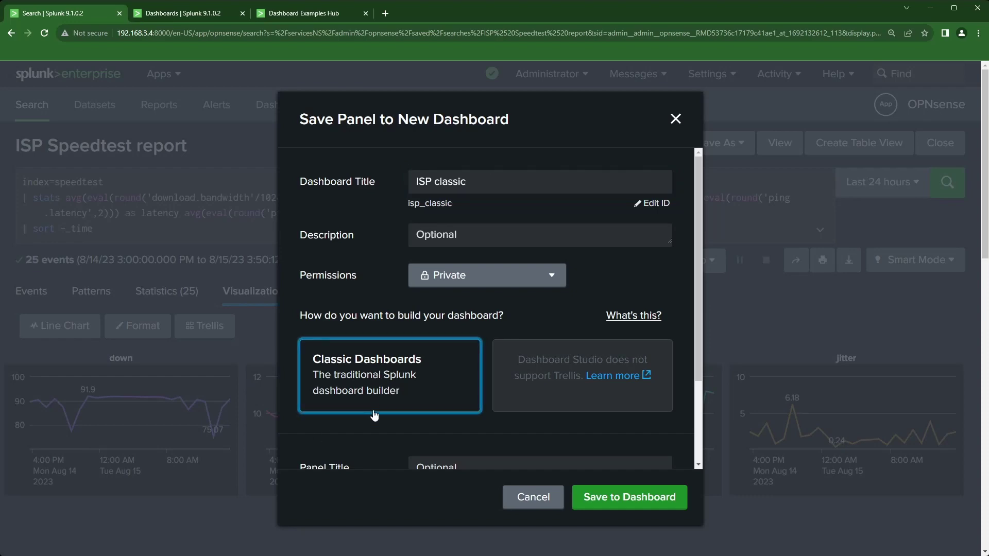
{"action": "left_click", "coordinate": [648, 503]}
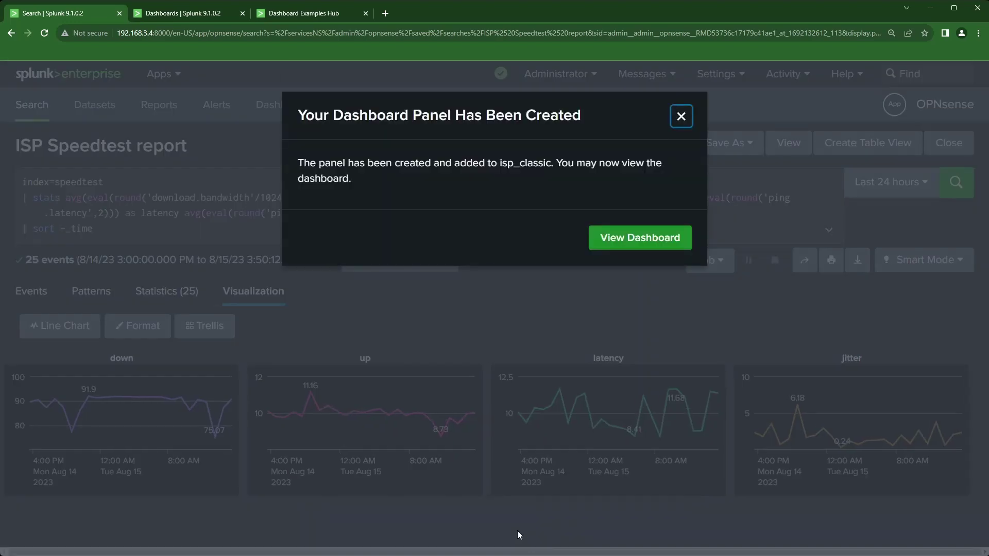
{"action": "left_click", "coordinate": [641, 247]}
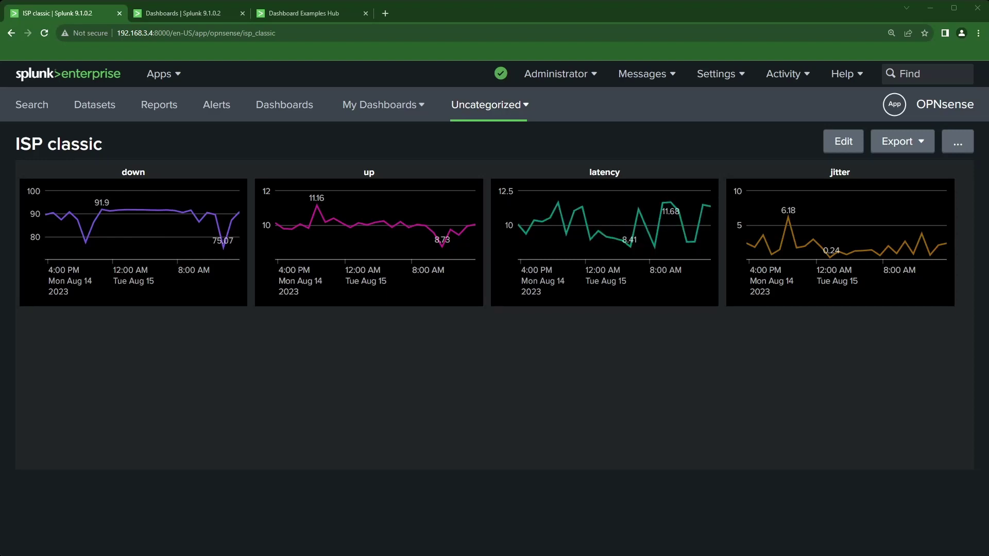
Step: Open the ISP classic panel's search in a new tab
{"action": "left_click", "coordinate": [853, 478]}
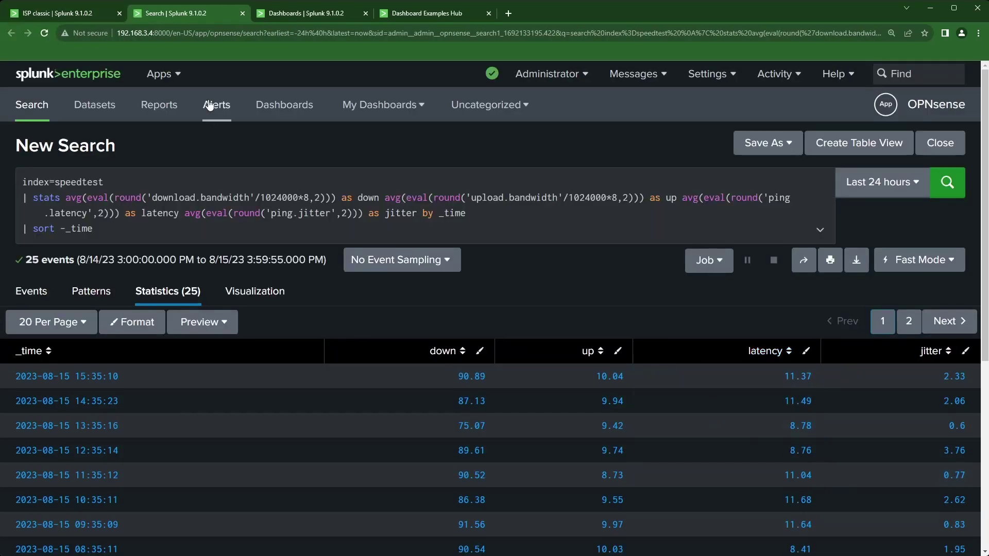
{"action": "left_click", "coordinate": [120, 14]}
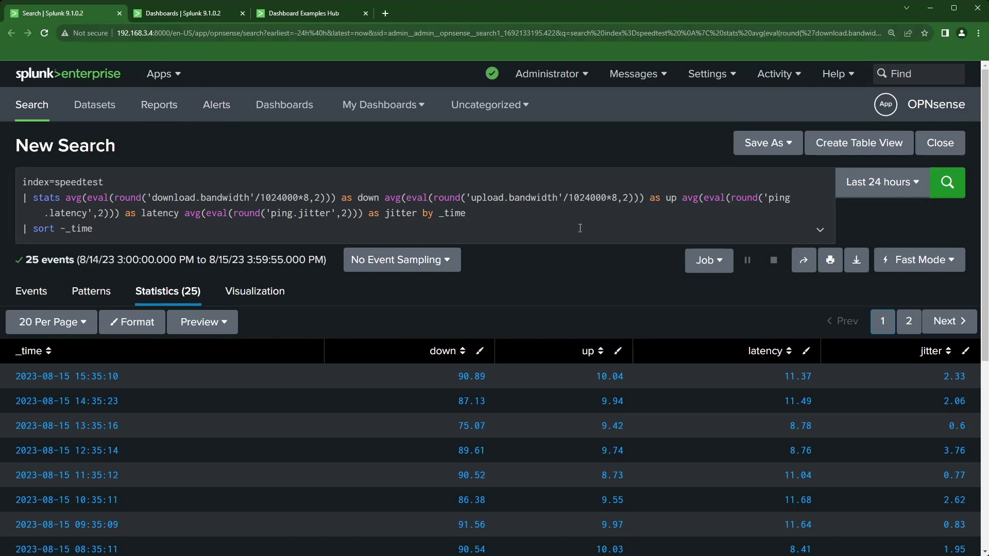
{"action": "scroll", "coordinate": [631, 373], "scroll_direction": "down", "scroll_amount": 3}
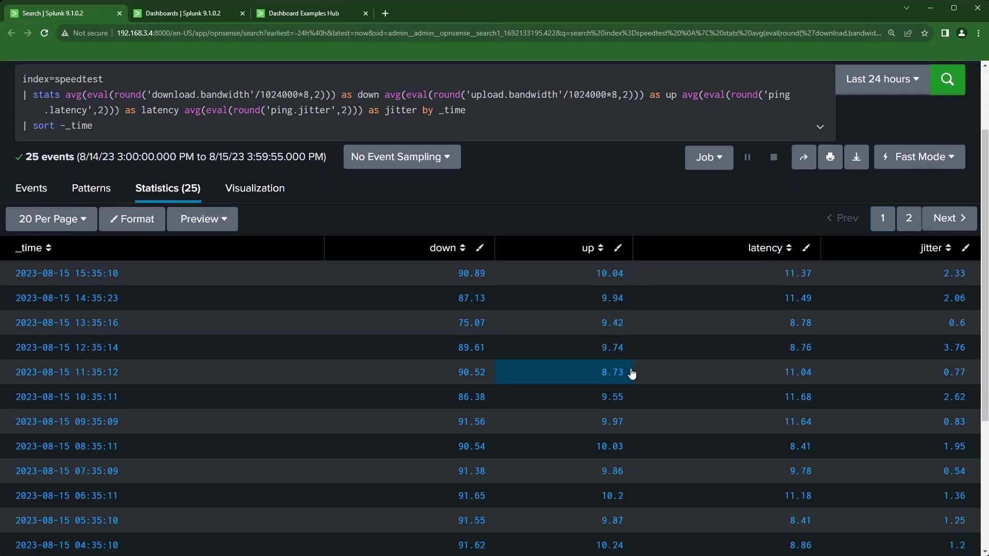
{"action": "scroll", "coordinate": [632, 373], "scroll_direction": "up", "scroll_amount": 3}
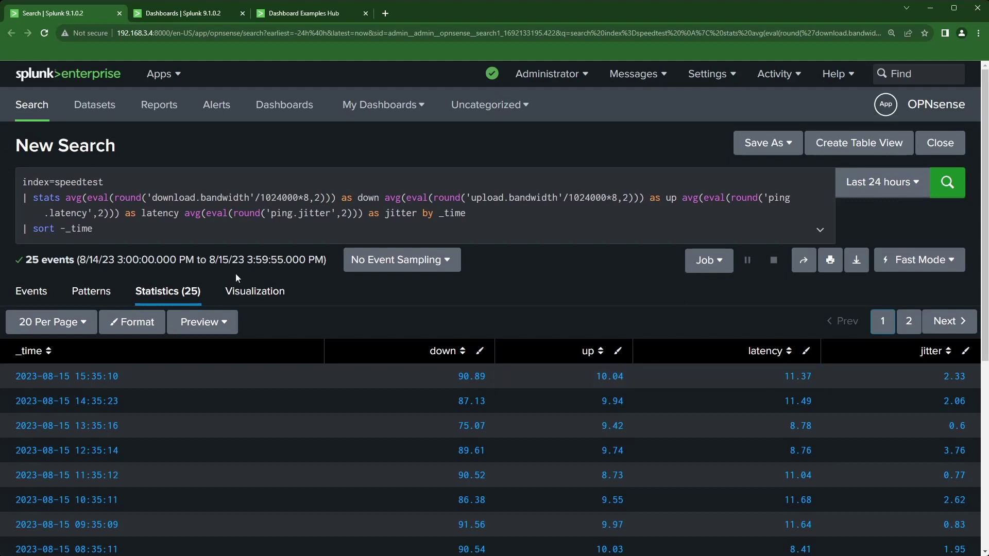
{"action": "left_click", "coordinate": [255, 291]}
{"action": "scroll", "coordinate": [373, 311], "scroll_direction": "down", "scroll_amount": 2}
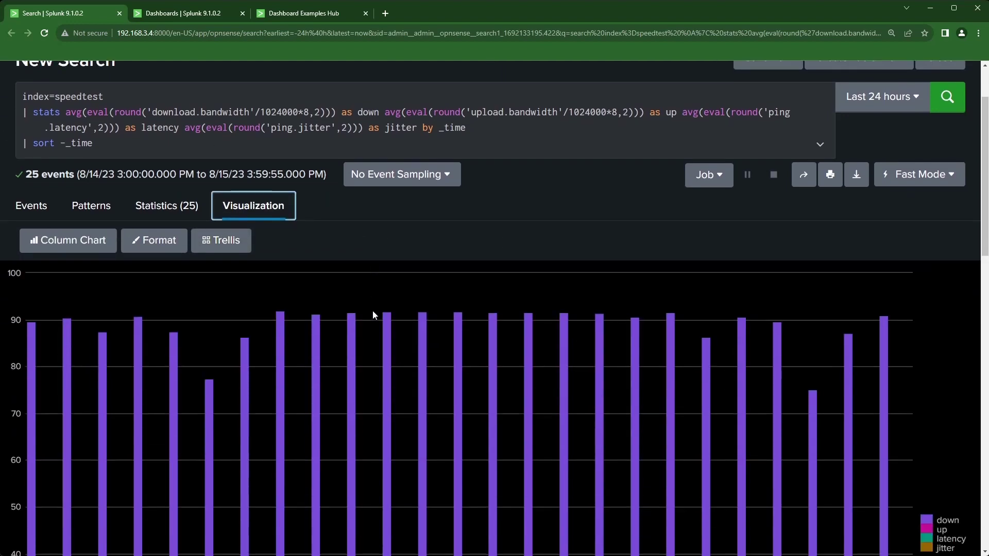
{"action": "scroll", "coordinate": [373, 310], "scroll_direction": "down", "scroll_amount": 8}
{"action": "scroll", "coordinate": [372, 310], "scroll_direction": "up", "scroll_amount": 6}
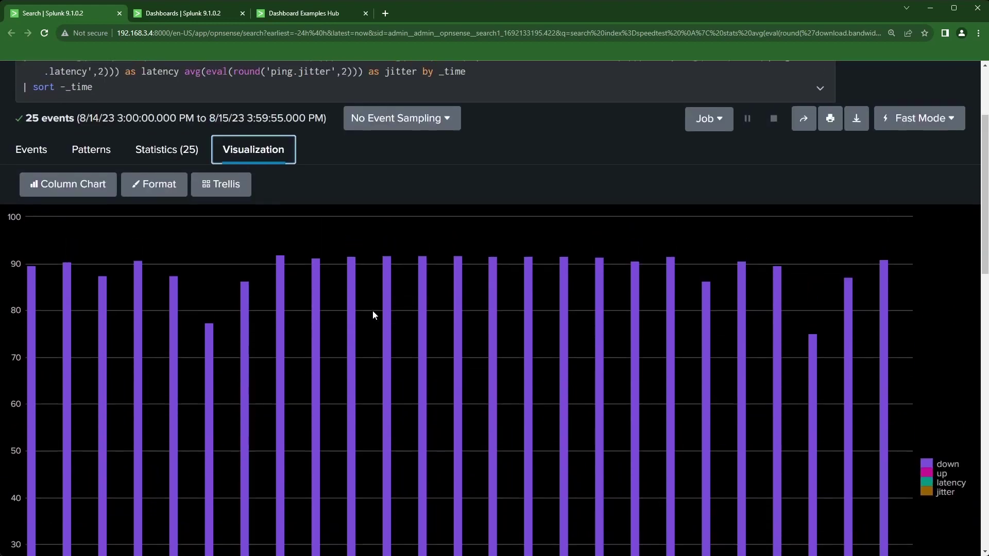
{"action": "scroll", "coordinate": [373, 310], "scroll_direction": "up", "scroll_amount": 4}
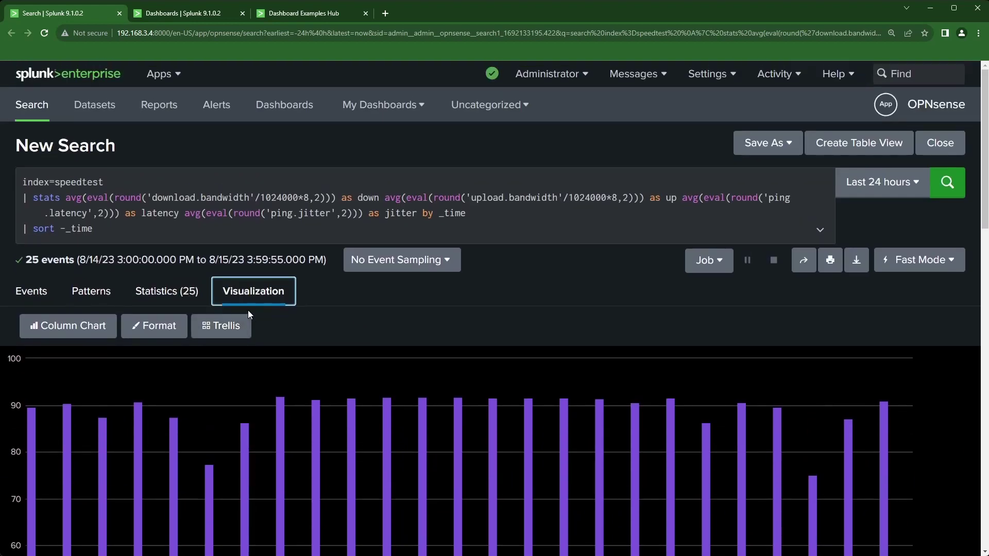
{"action": "scroll", "coordinate": [350, 384], "scroll_direction": "down", "scroll_amount": 8}
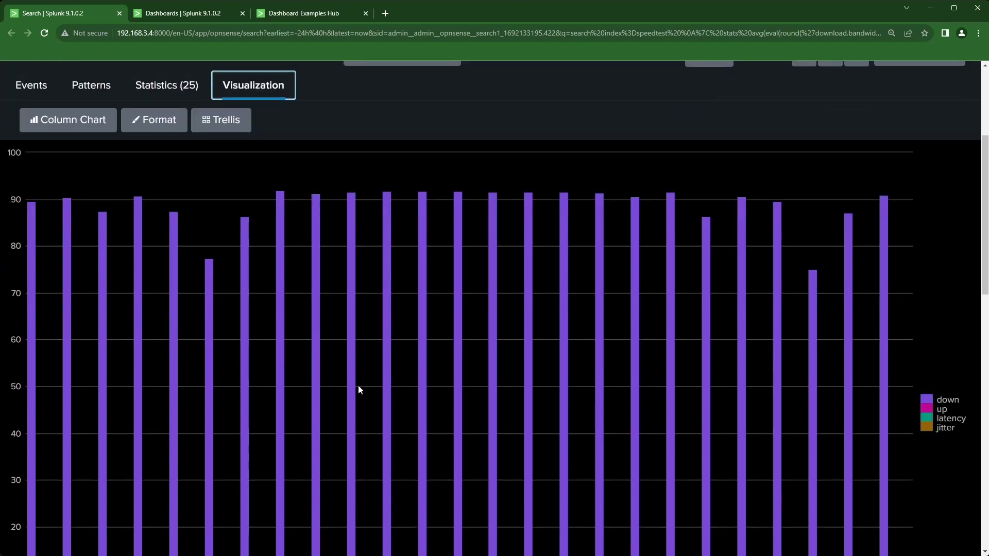
{"action": "scroll", "coordinate": [361, 393], "scroll_direction": "up", "scroll_amount": 8}
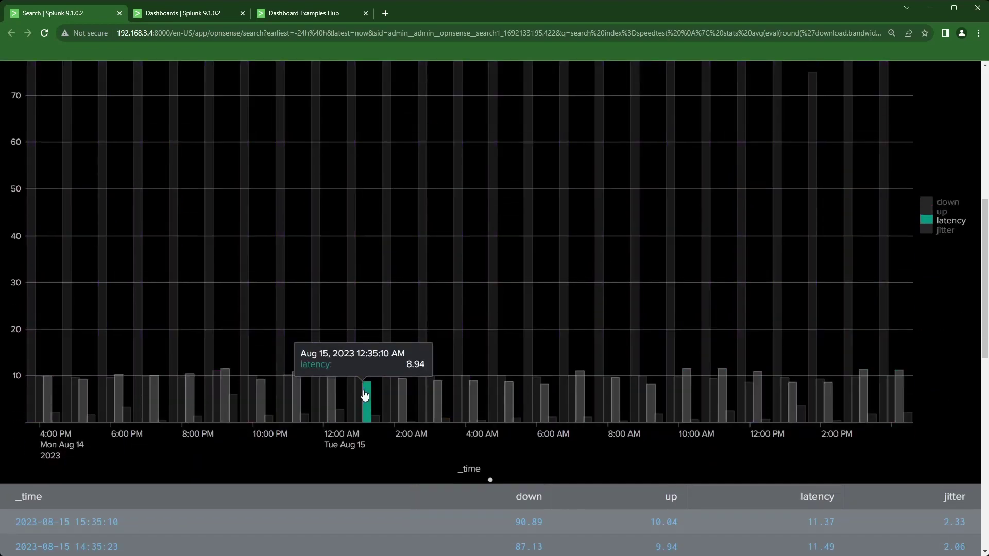
{"action": "left_click", "coordinate": [221, 222]}
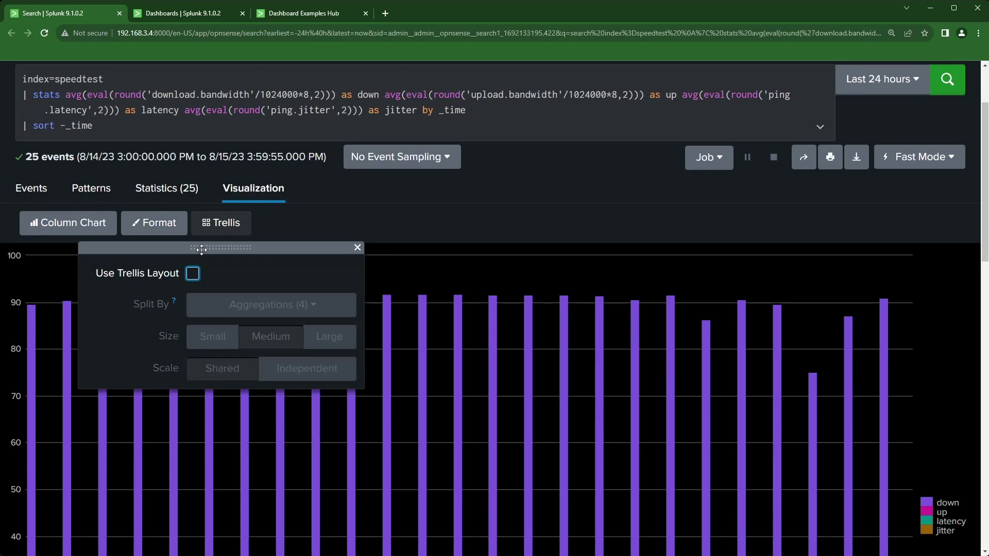
{"action": "left_click", "coordinate": [193, 274]}
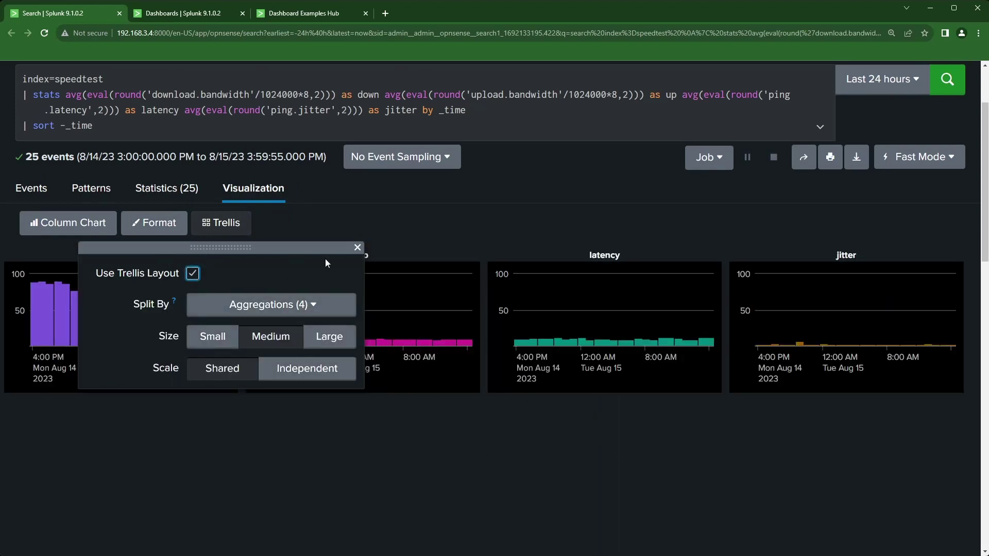
{"action": "left_click", "coordinate": [358, 248]}
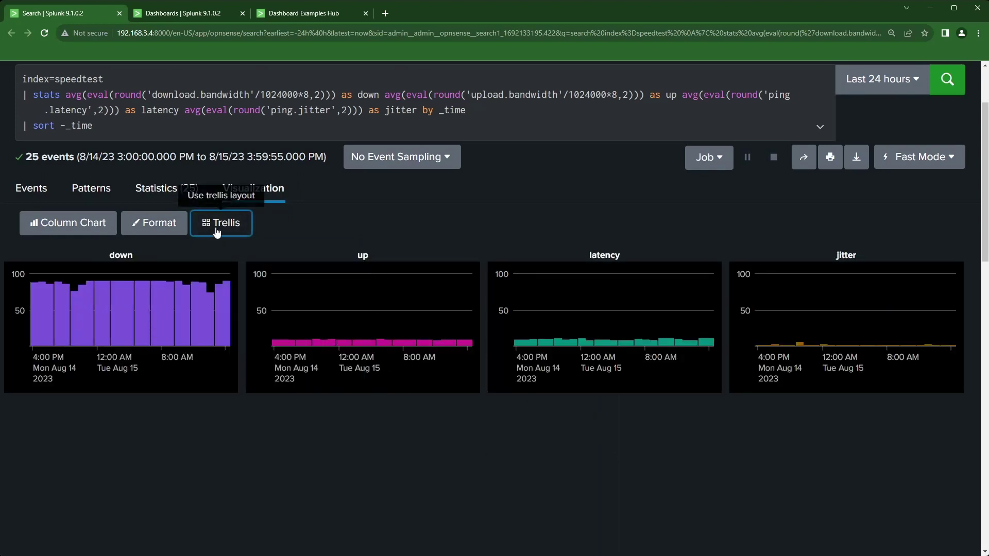
{"action": "left_click", "coordinate": [221, 225]}
{"action": "left_click", "coordinate": [192, 274]}
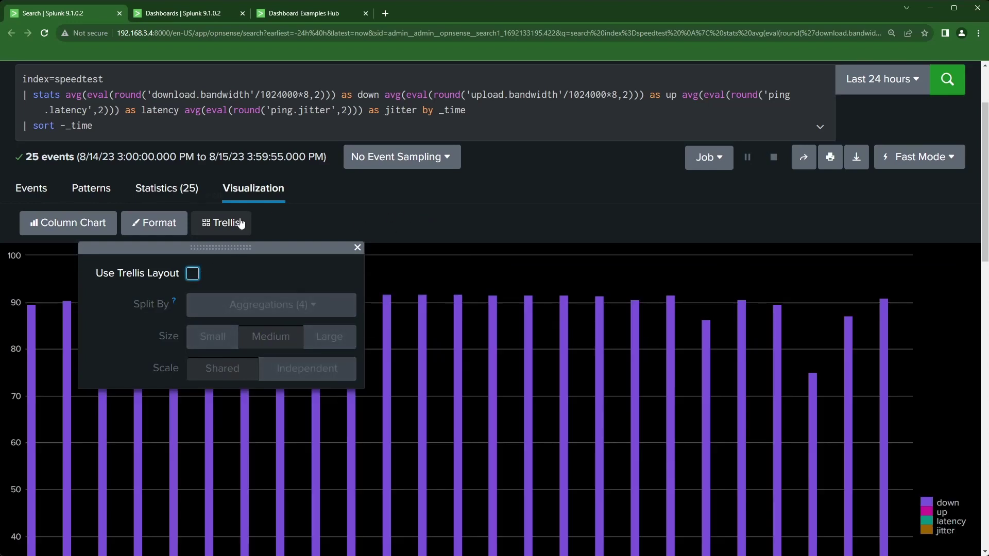
{"action": "left_click", "coordinate": [164, 200]}
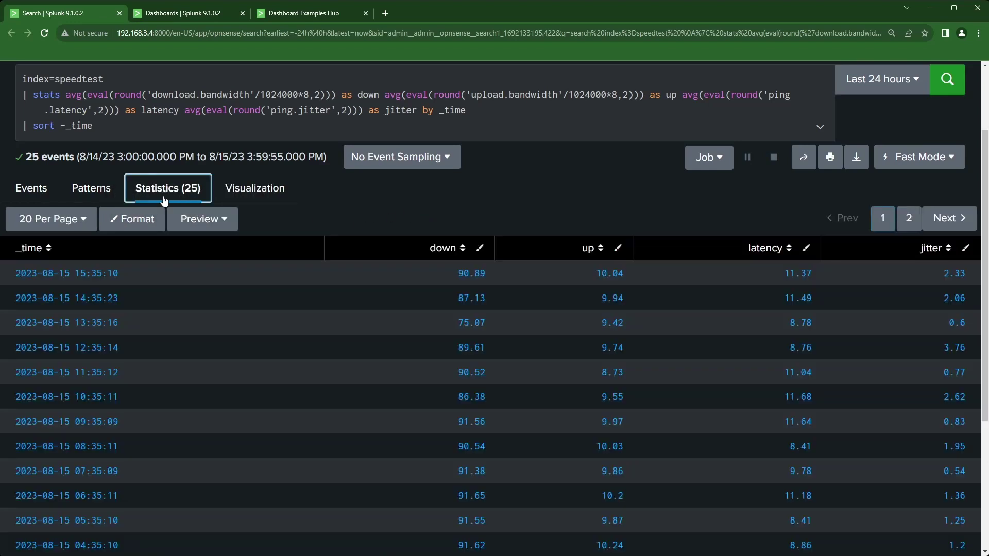
{"action": "scroll", "coordinate": [489, 256], "scroll_direction": "up", "scroll_amount": 2}
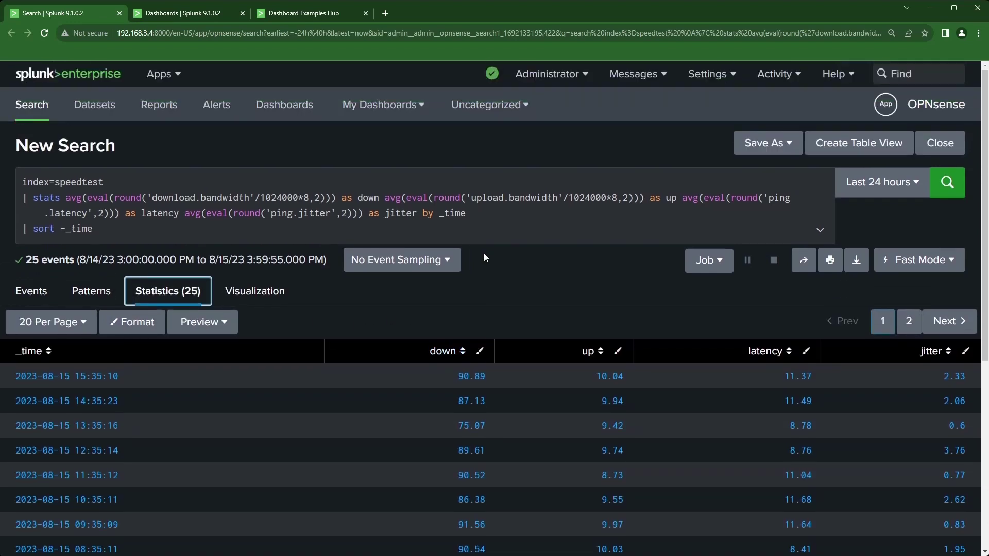
Step: Save the panel to a new Dashboard Studio dashboard 'ISP studio' using Absolute layout
{"action": "left_click", "coordinate": [767, 143]}
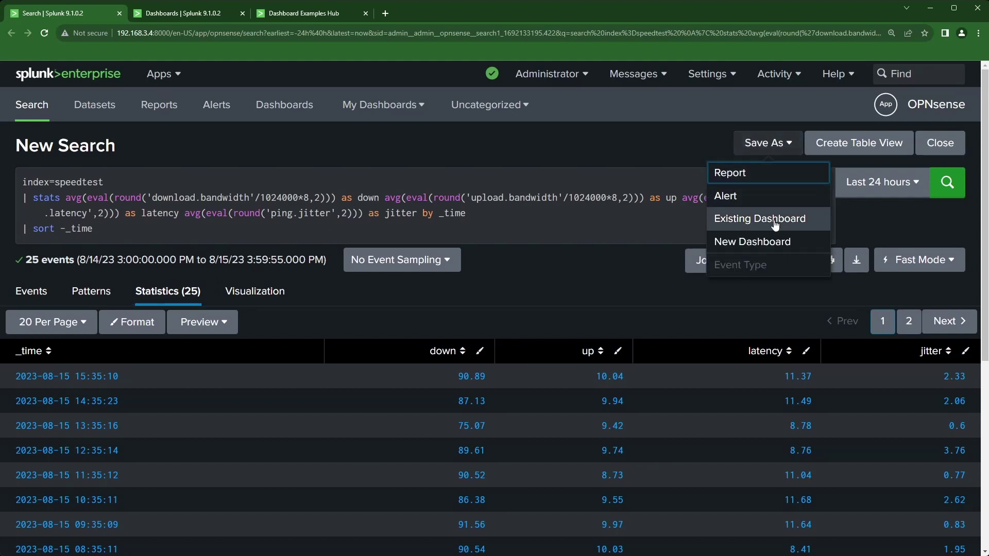
{"action": "left_click", "coordinate": [760, 242]}
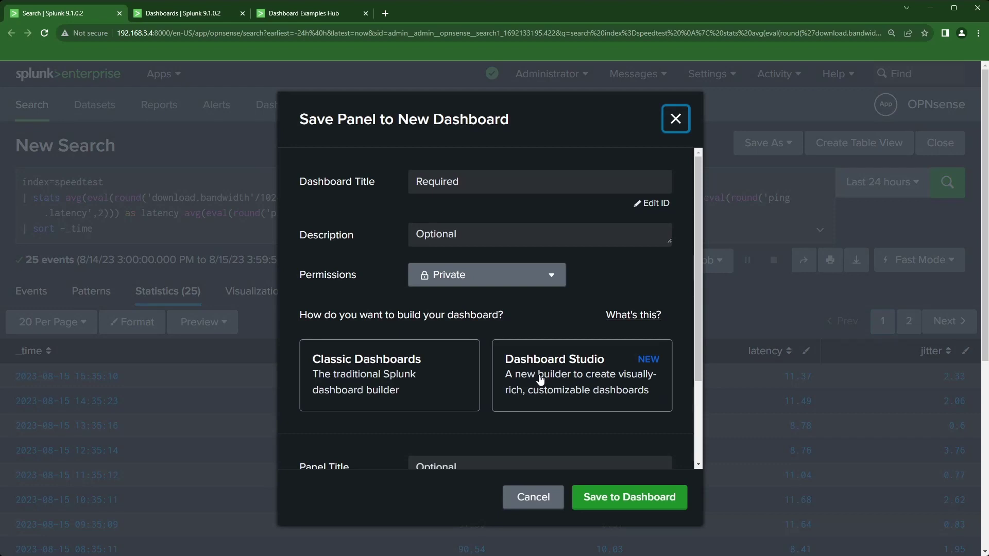
{"action": "left_click", "coordinate": [493, 182]}
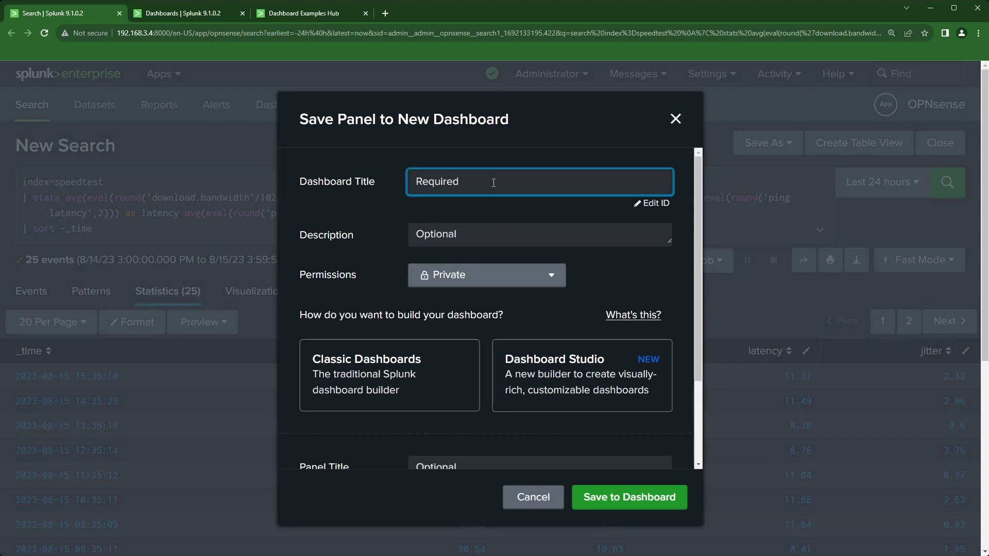
{"action": "type", "text": "ISP"}
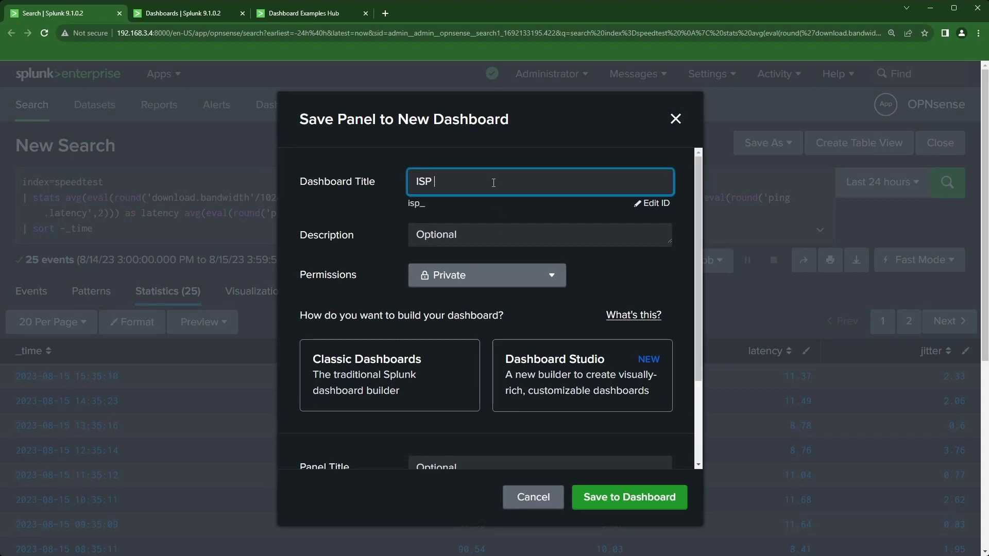
{"action": "type", "text": " studio"}
{"action": "left_click", "coordinate": [562, 373]}
{"action": "scroll", "coordinate": [540, 314], "scroll_direction": "down", "scroll_amount": 4}
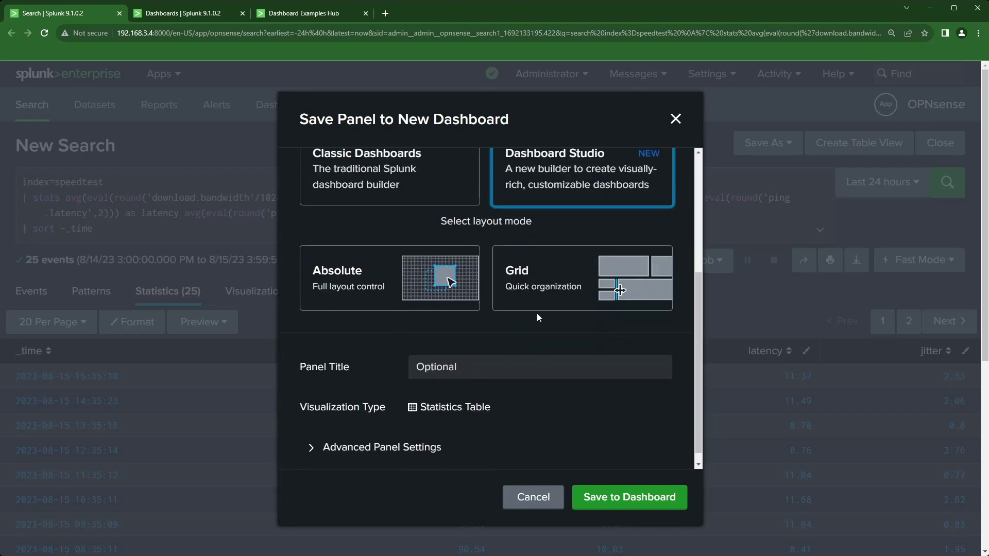
{"action": "scroll", "coordinate": [581, 238], "scroll_direction": "up", "scroll_amount": 1}
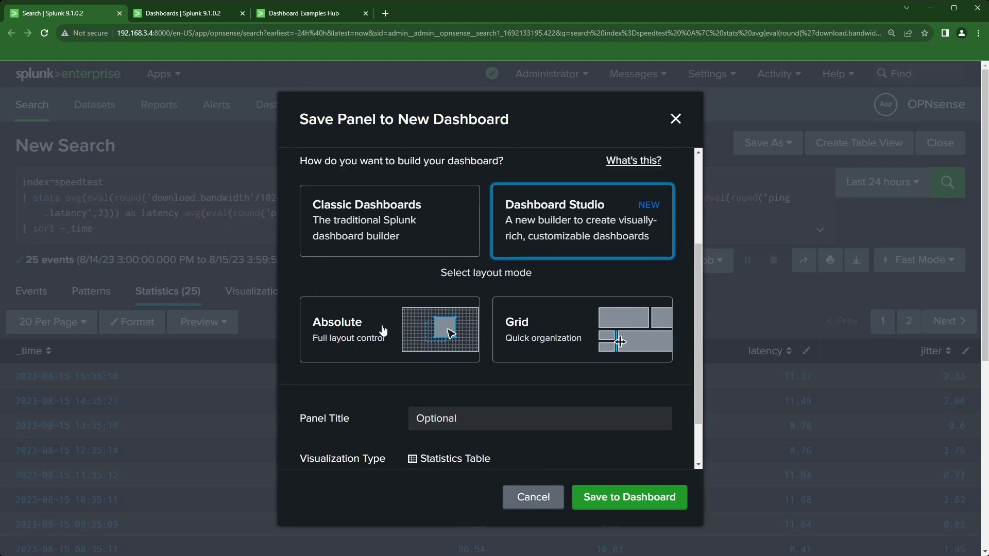
{"action": "left_click", "coordinate": [380, 339]}
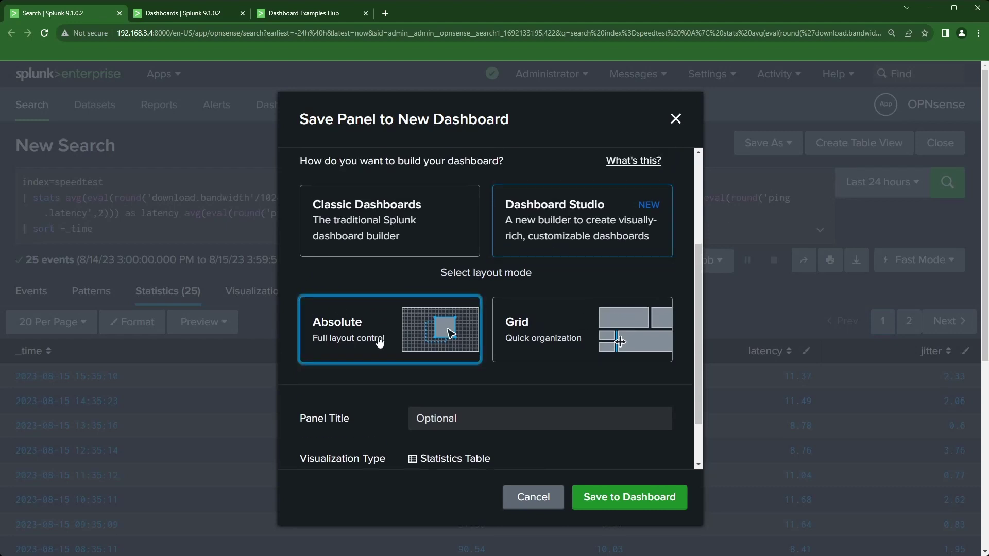
{"action": "left_click", "coordinate": [609, 504]}
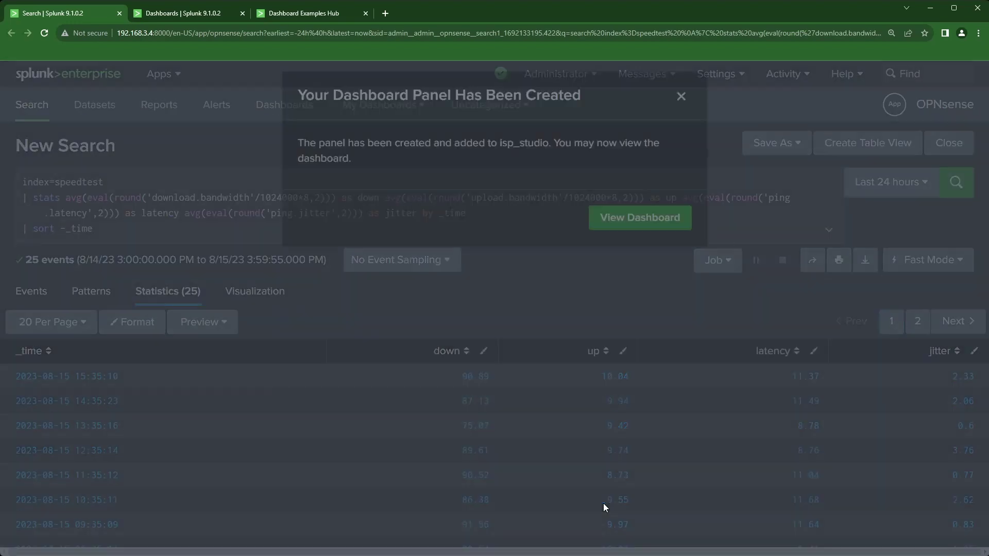
Step: View the ISP studio dashboard and switch it into Edit mode
{"action": "left_click", "coordinate": [631, 246]}
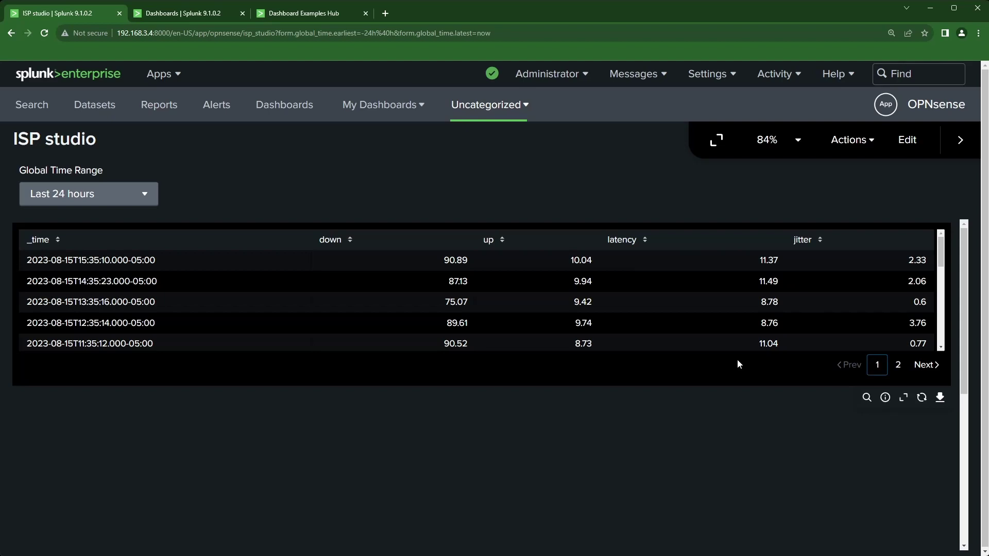
{"action": "left_click", "coordinate": [910, 147]}
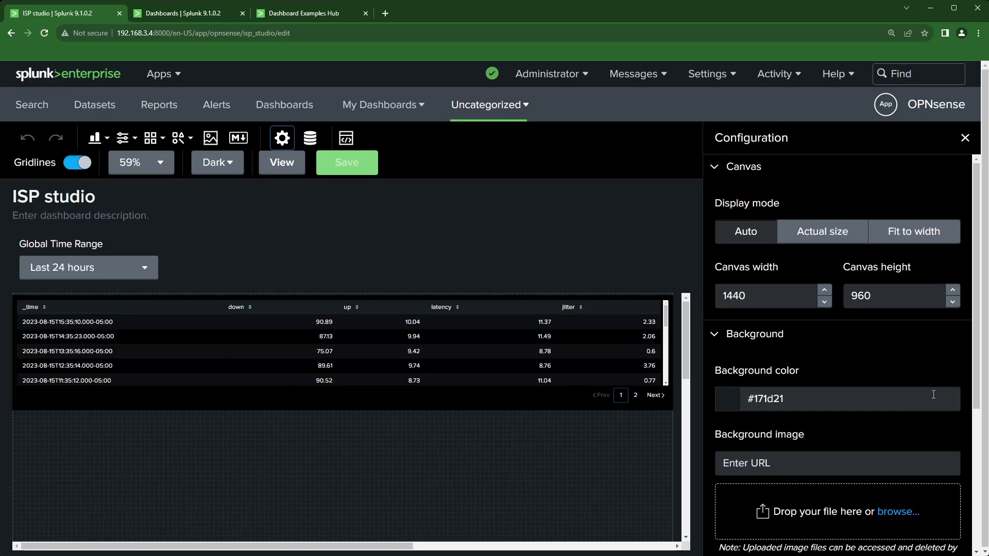
{"action": "scroll", "coordinate": [883, 377], "scroll_direction": "down", "scroll_amount": 3}
{"action": "scroll", "coordinate": [884, 377], "scroll_direction": "up", "scroll_amount": 3}
Step: Change the Table search query to 'index=speedtest | fields *' and apply it
{"action": "left_click", "coordinate": [309, 138]}
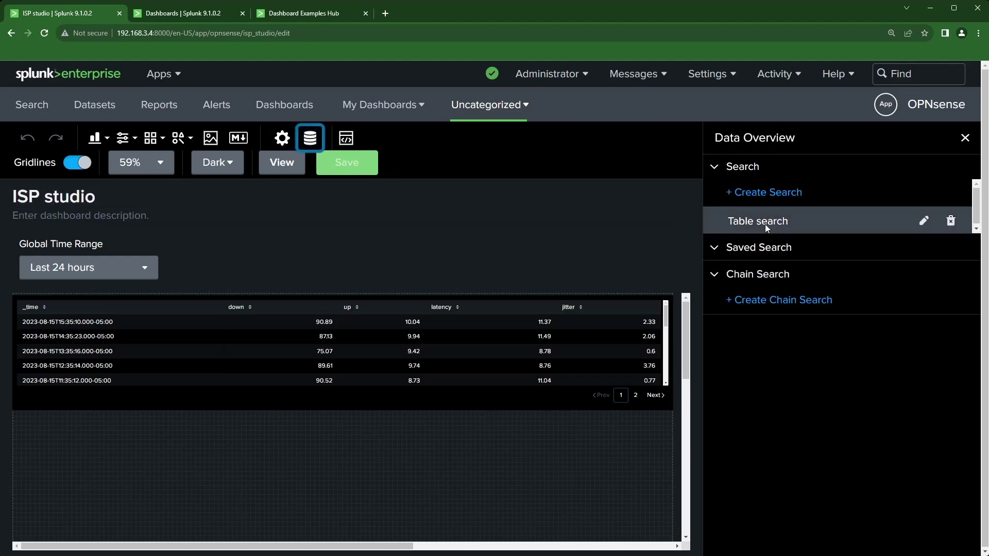
{"action": "left_click", "coordinate": [923, 221]}
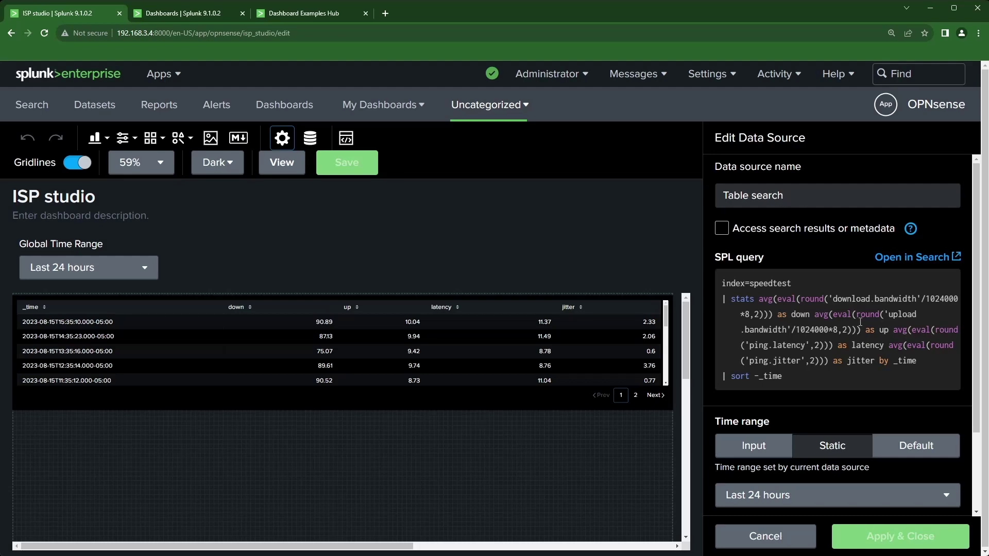
{"action": "left_click_drag", "start_coordinate": [800, 376], "coordinate": [715, 281]}
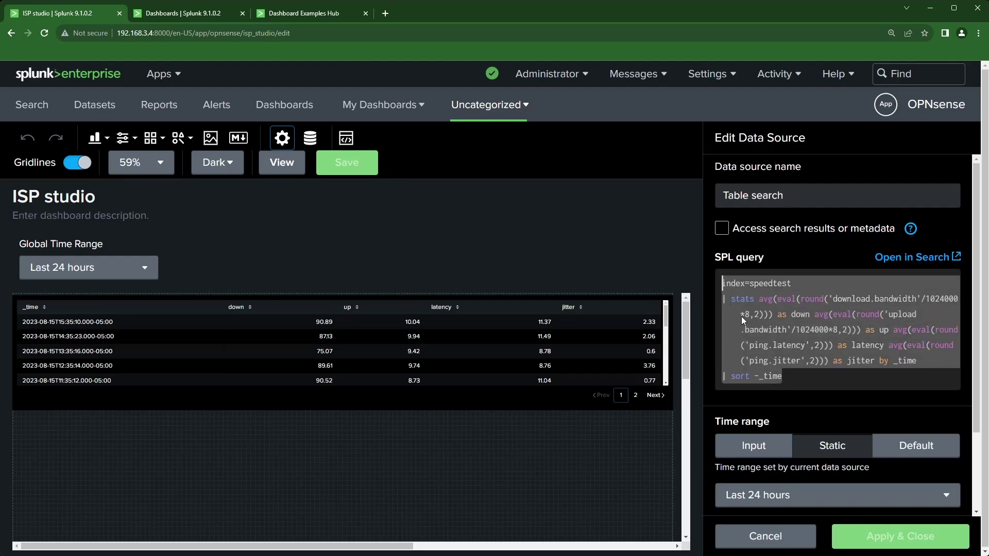
{"action": "left_click_drag", "start_coordinate": [782, 376], "coordinate": [710, 299]}
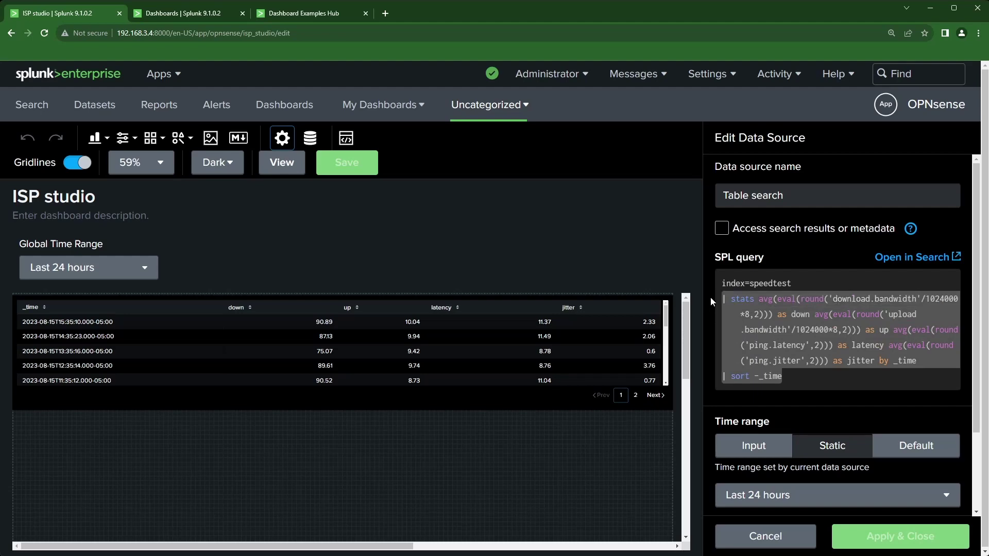
{"action": "type", "text": "| "}
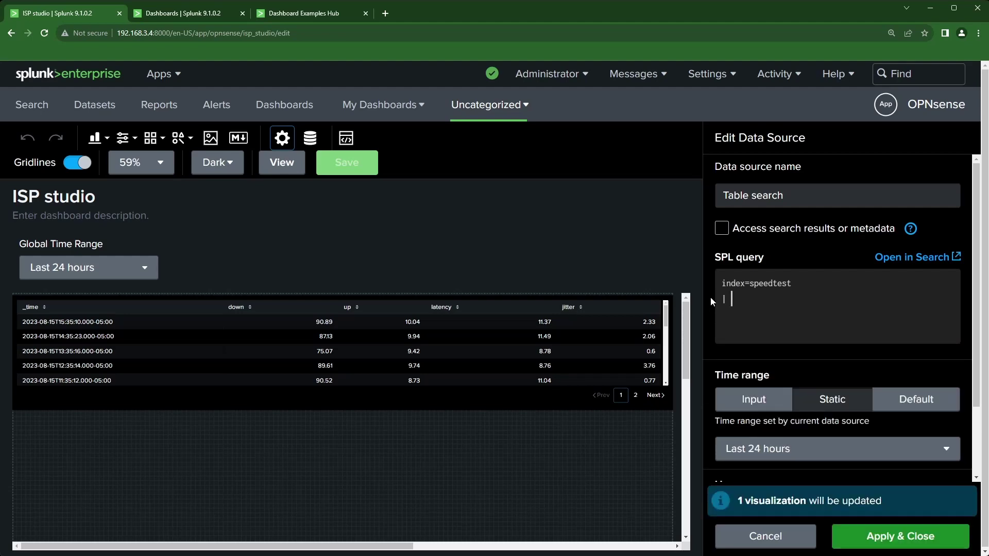
{"action": "type", "text": "fields *"}
{"action": "left_click", "coordinate": [884, 539]}
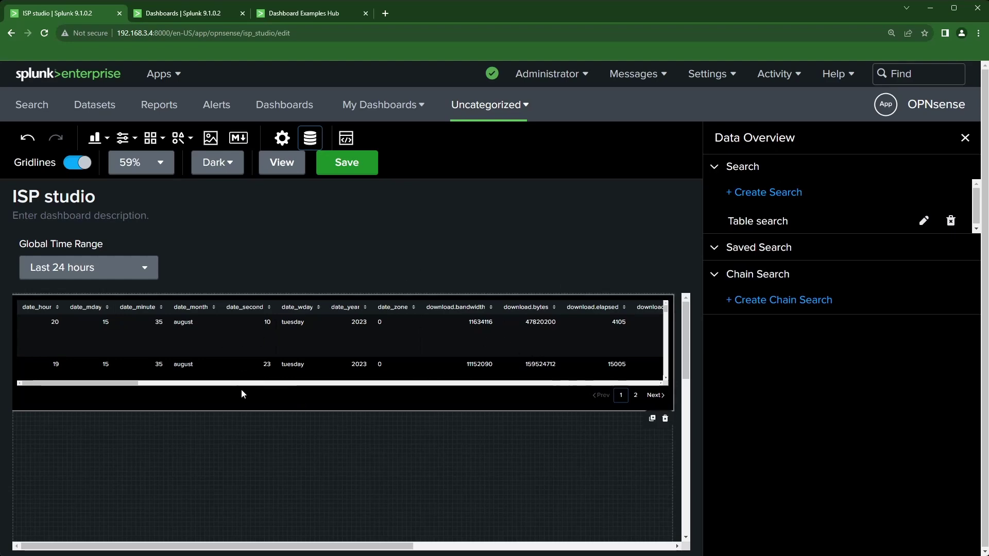
{"action": "left_click", "coordinate": [352, 357]}
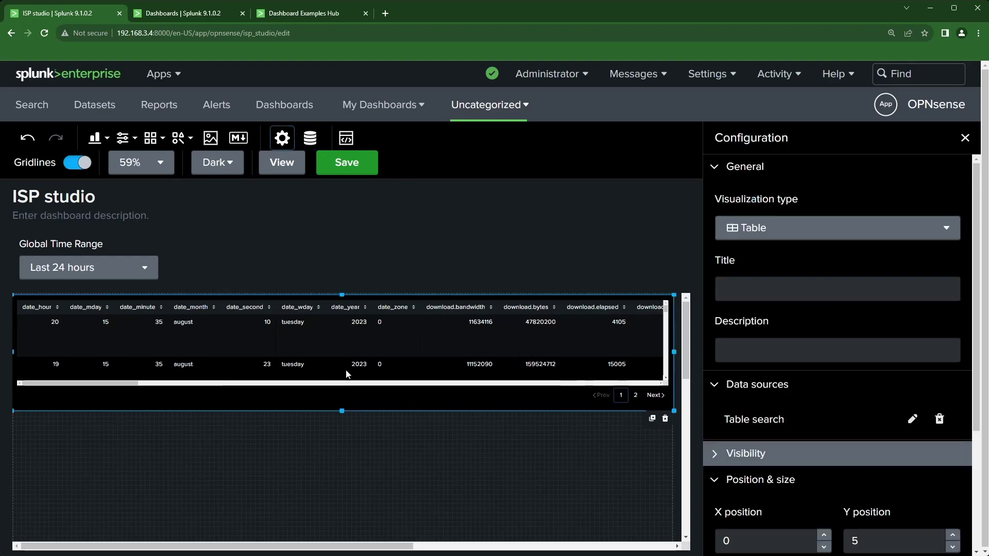
Step: Delete the table panel, add a Line chart, and widen it across nearly the full canvas
{"action": "key", "text": "Delete"}
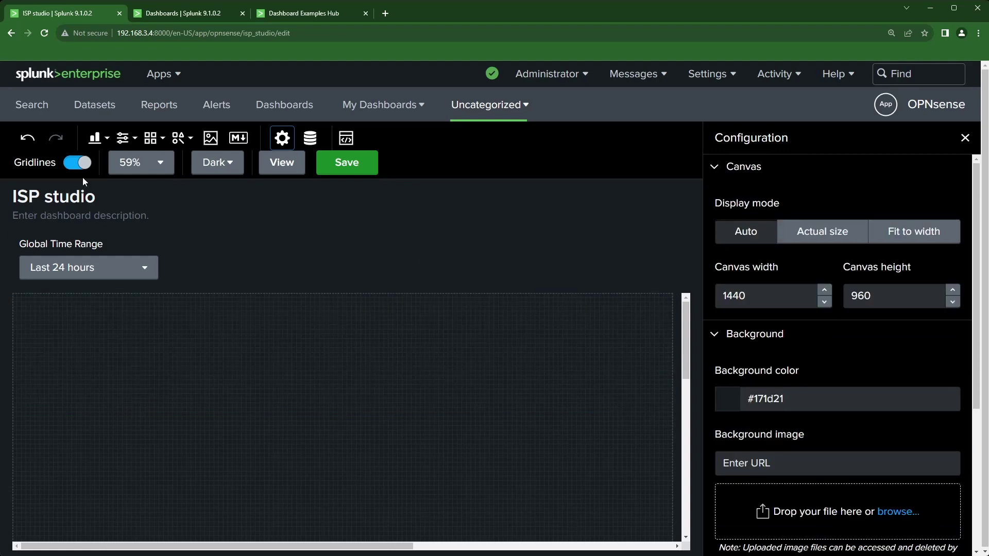
{"action": "left_click", "coordinate": [98, 138]}
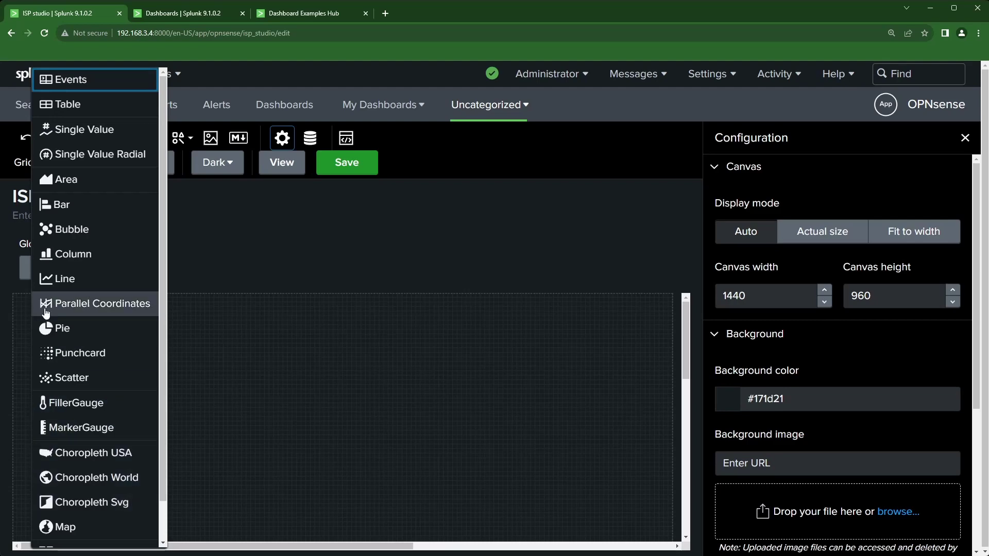
{"action": "left_click", "coordinate": [61, 279]}
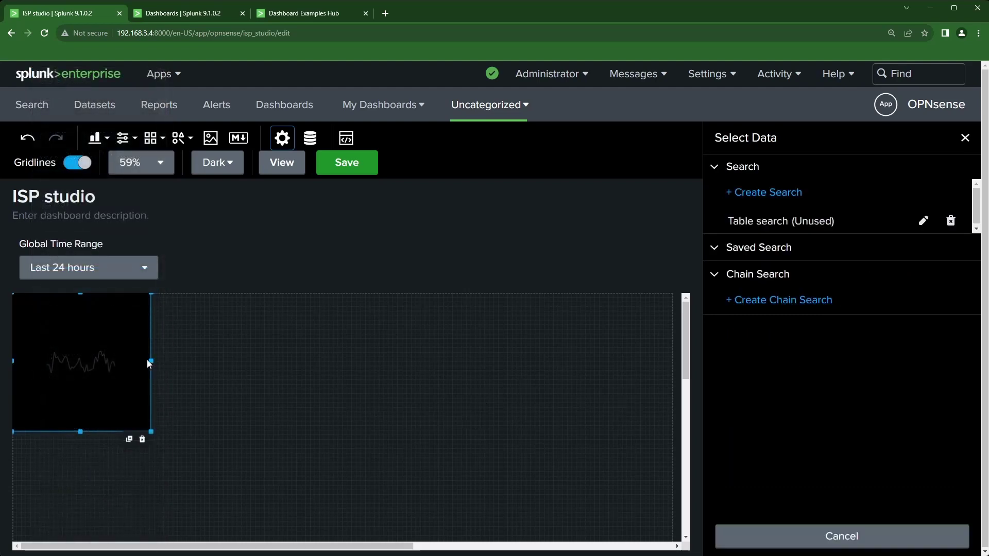
{"action": "left_click_drag", "start_coordinate": [147, 364], "coordinate": [652, 387]}
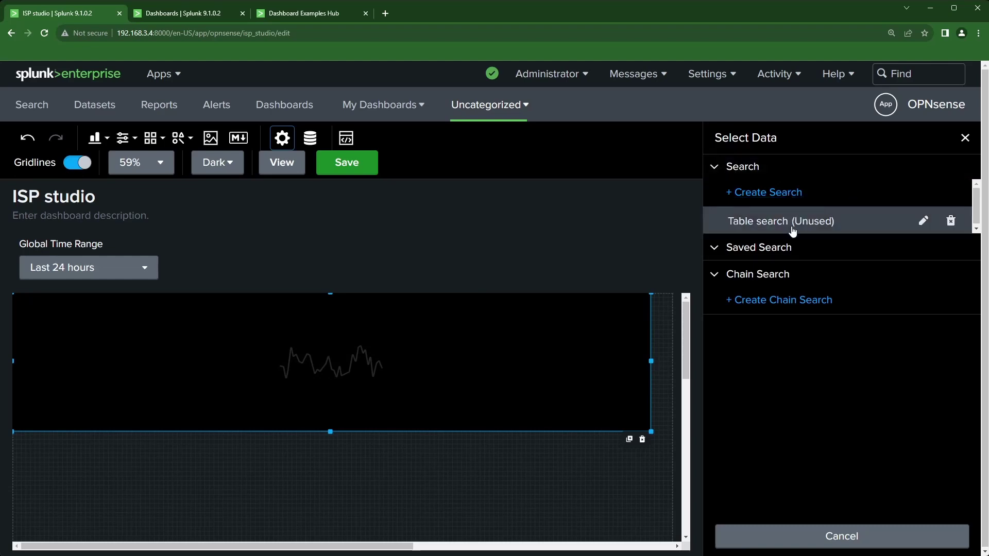
Step: Create a new chain search data source, Search_1, with Table search as its parent
{"action": "left_click", "coordinate": [764, 303]}
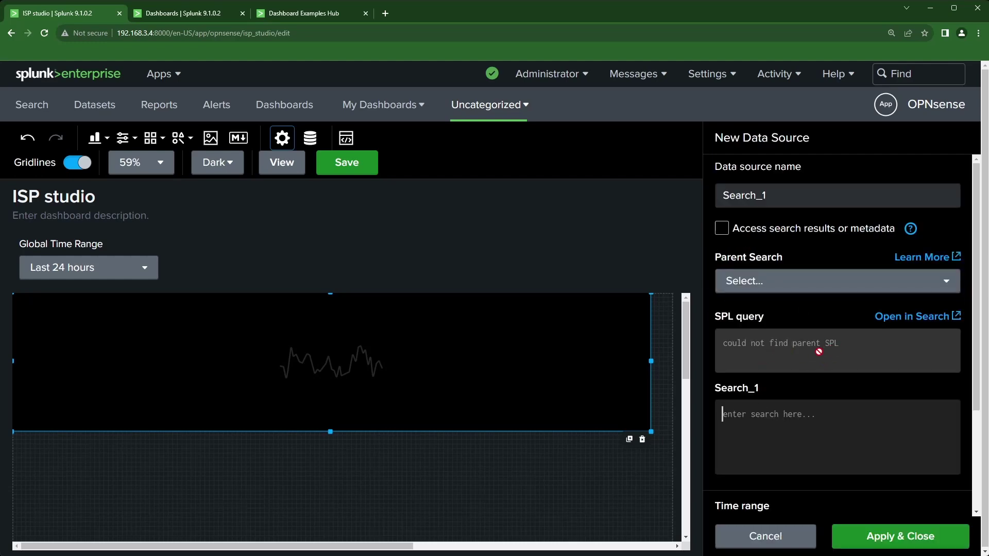
{"action": "left_click", "coordinate": [790, 278]}
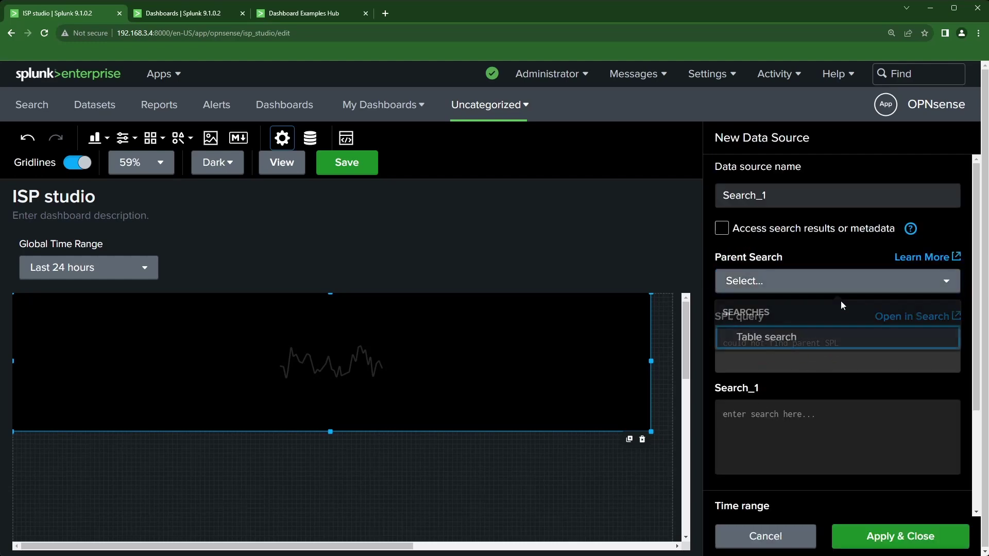
{"action": "left_click", "coordinate": [762, 338]}
Step: Paste the stats query without its index=speedtest line and apply it to the line chart
{"action": "key", "text": "ctrl+v"}
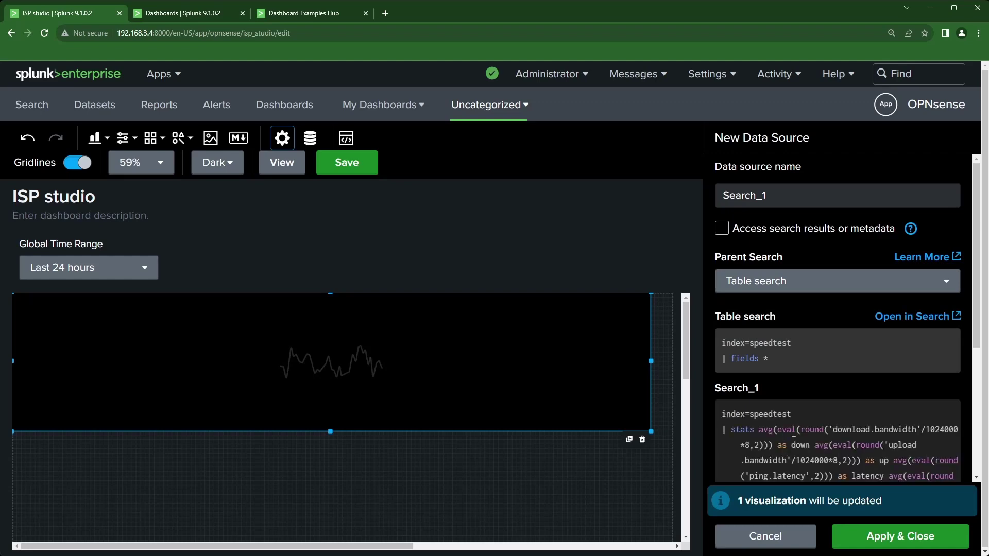
{"action": "scroll", "coordinate": [794, 422], "scroll_direction": "down", "scroll_amount": 1}
{"action": "left_click_drag", "start_coordinate": [804, 363], "coordinate": [701, 353]}
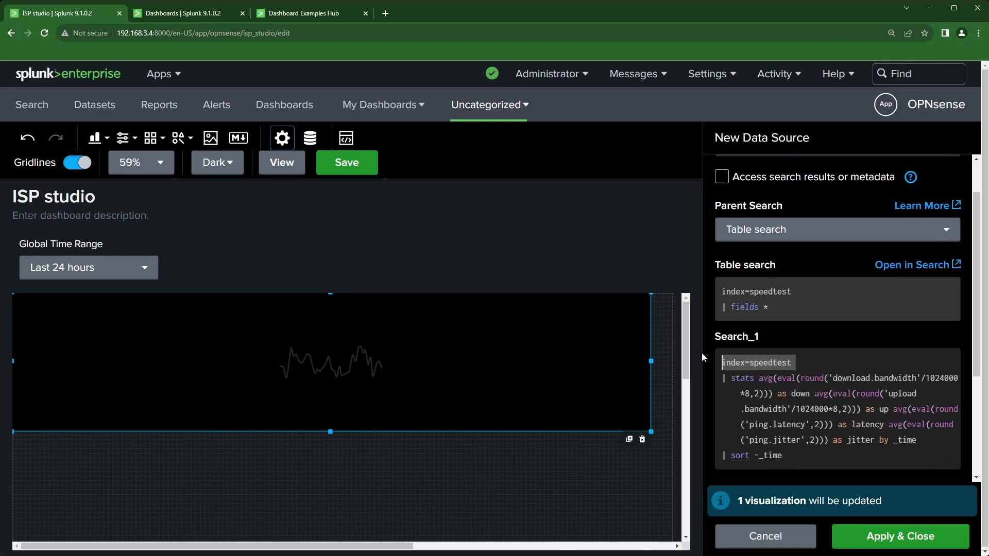
{"action": "key", "text": "BackSpace"}
{"action": "key", "text": "Delete"}
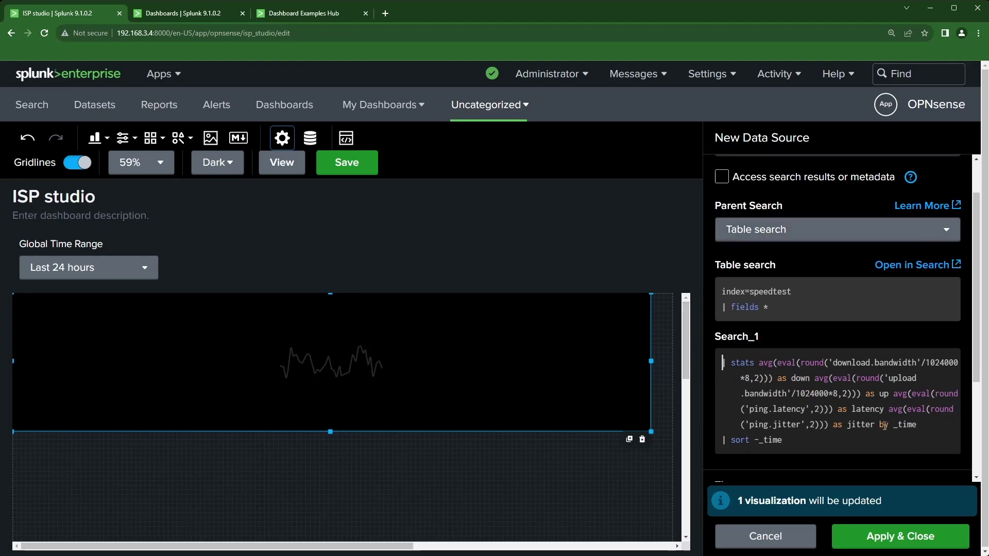
{"action": "left_click", "coordinate": [891, 538]}
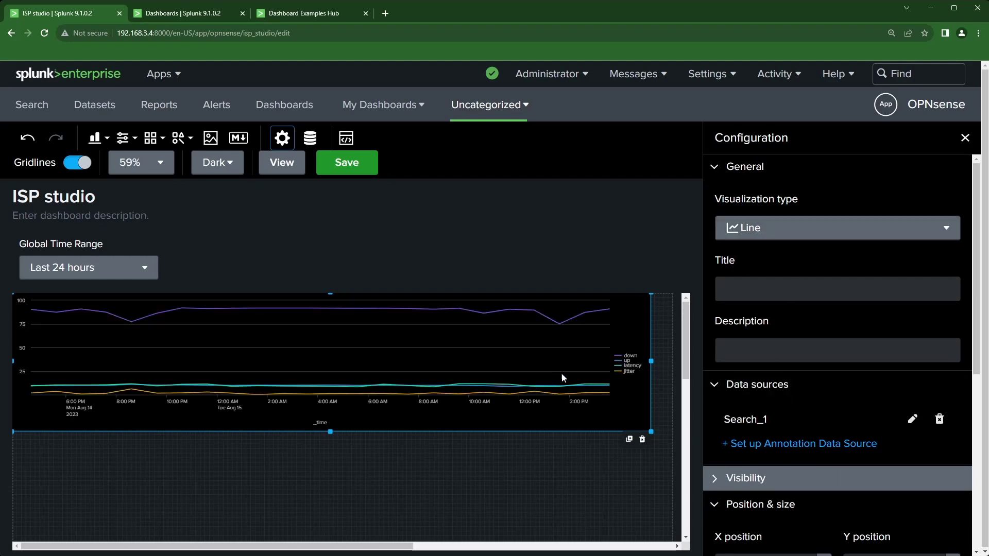
{"action": "left_click_drag", "start_coordinate": [416, 349], "coordinate": [428, 359]}
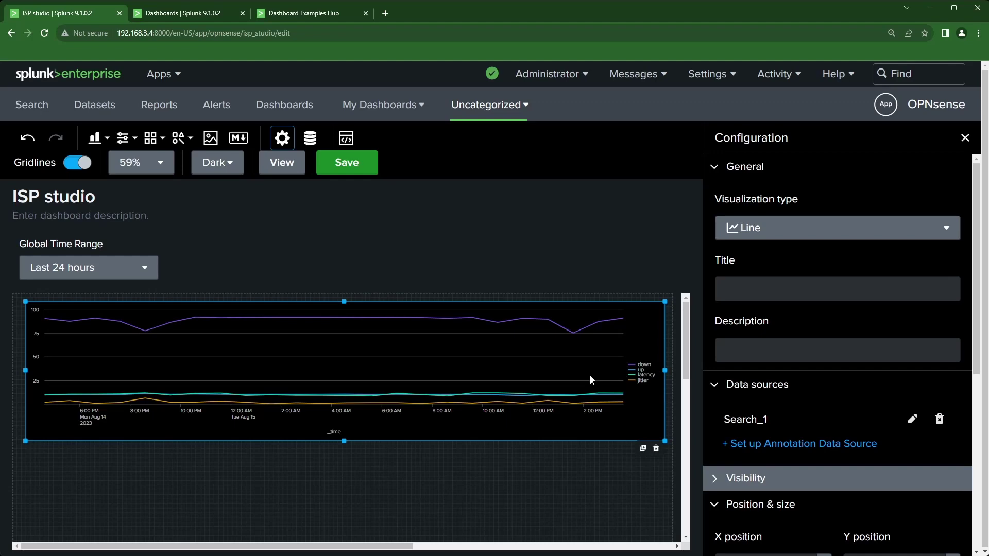
Step: Remove the sort line and the up, latency and jitter calculations from Search_1, then apply
{"action": "left_click", "coordinate": [913, 418]}
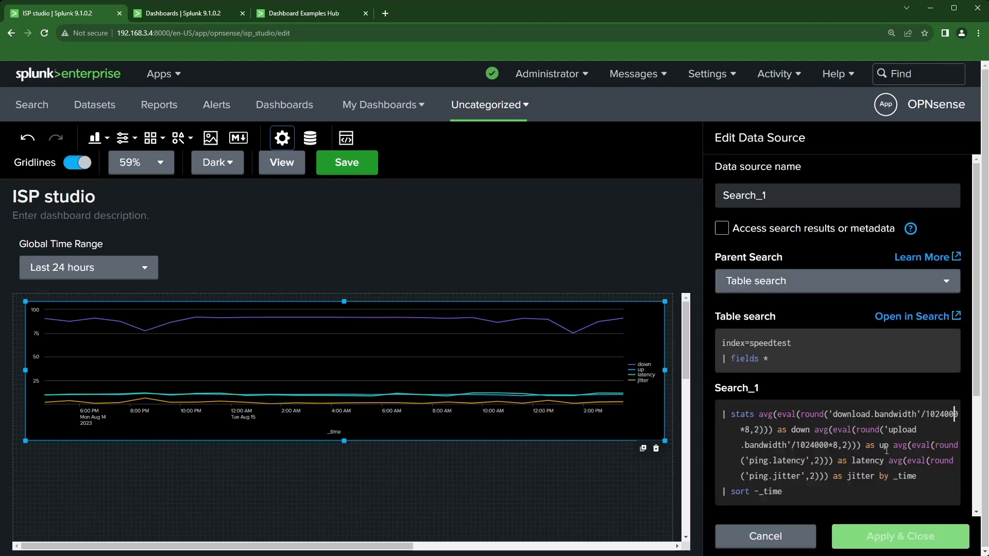
{"action": "scroll", "coordinate": [886, 450], "scroll_direction": "down", "scroll_amount": 2}
{"action": "left_click_drag", "start_coordinate": [782, 389], "coordinate": [719, 394]}
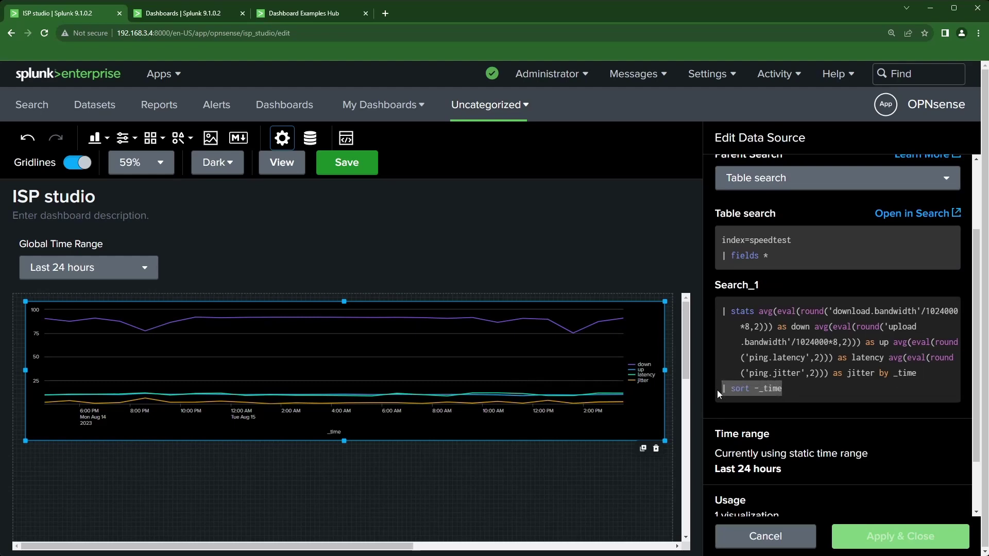
{"action": "left_click", "coordinate": [783, 389]}
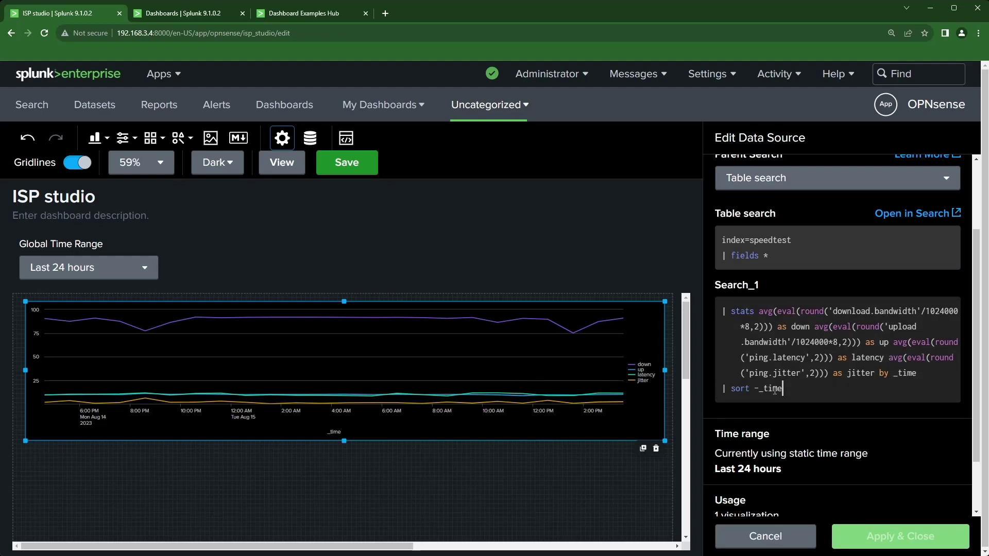
{"action": "left_click_drag", "start_coordinate": [783, 389], "coordinate": [717, 389]}
{"action": "key", "text": "BackSpace"}
{"action": "key", "text": "BackSpace"}
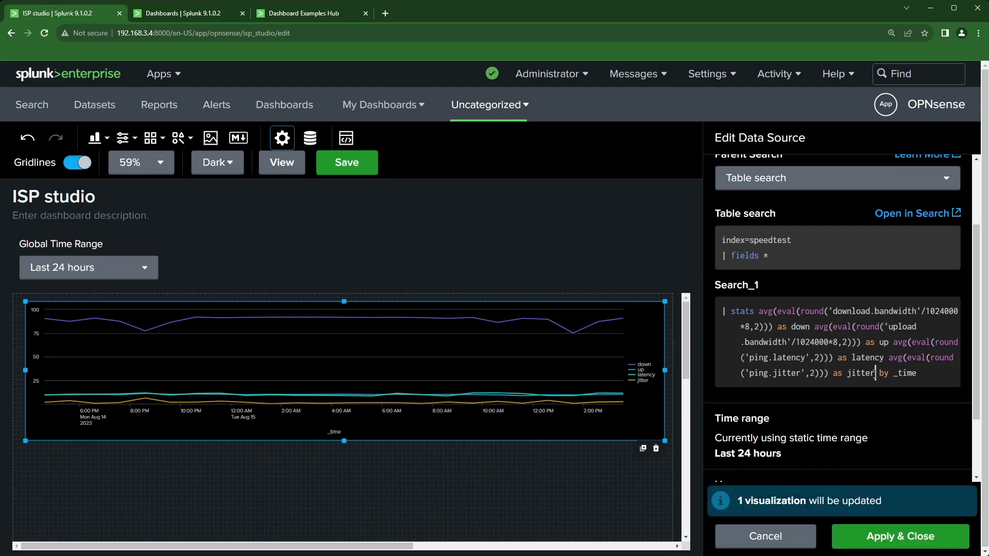
{"action": "left_click_drag", "start_coordinate": [875, 373], "coordinate": [813, 331]}
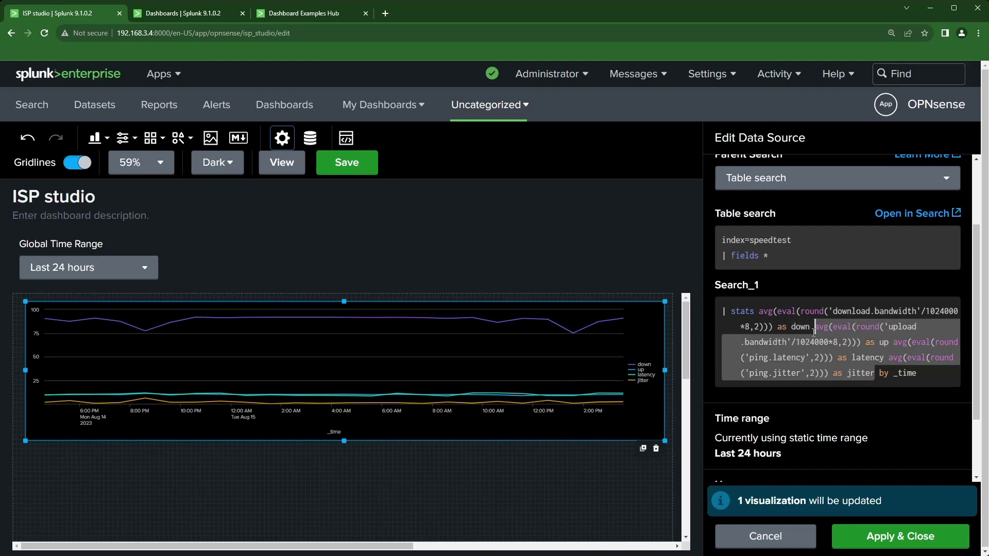
{"action": "key", "text": "BackSpace"}
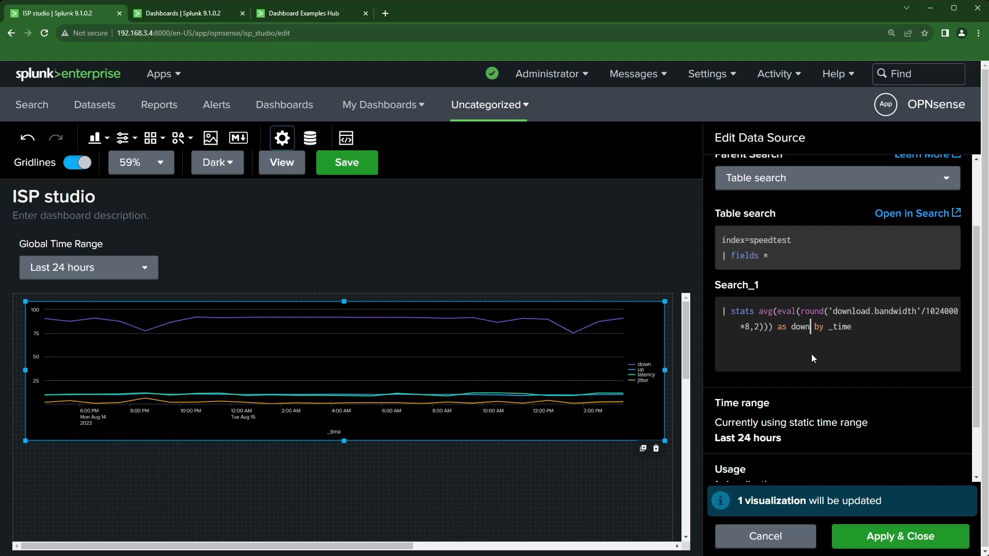
{"action": "left_click", "coordinate": [898, 536]}
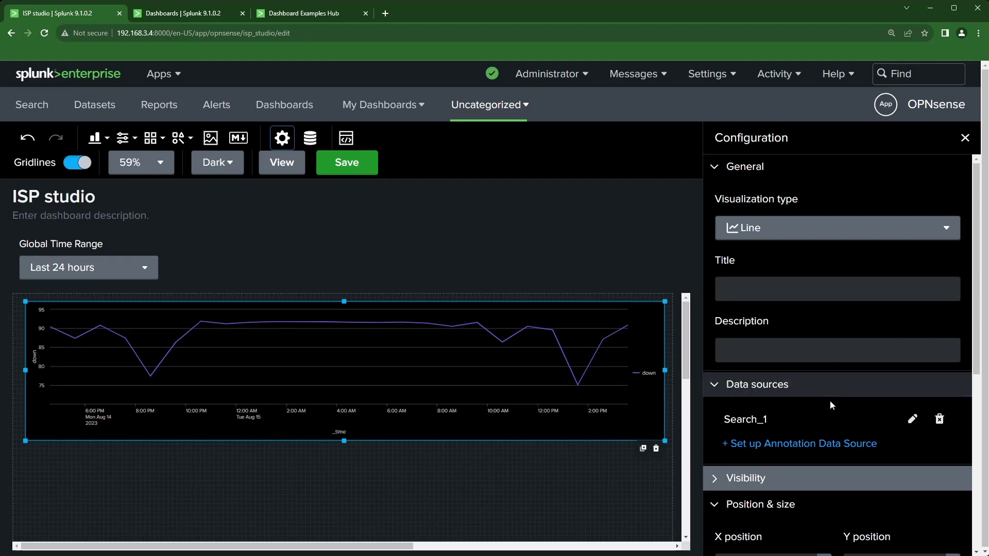
Step: Change stats to timechart in Search_1, drop the _time grouping, and apply
{"action": "left_click", "coordinate": [912, 419]}
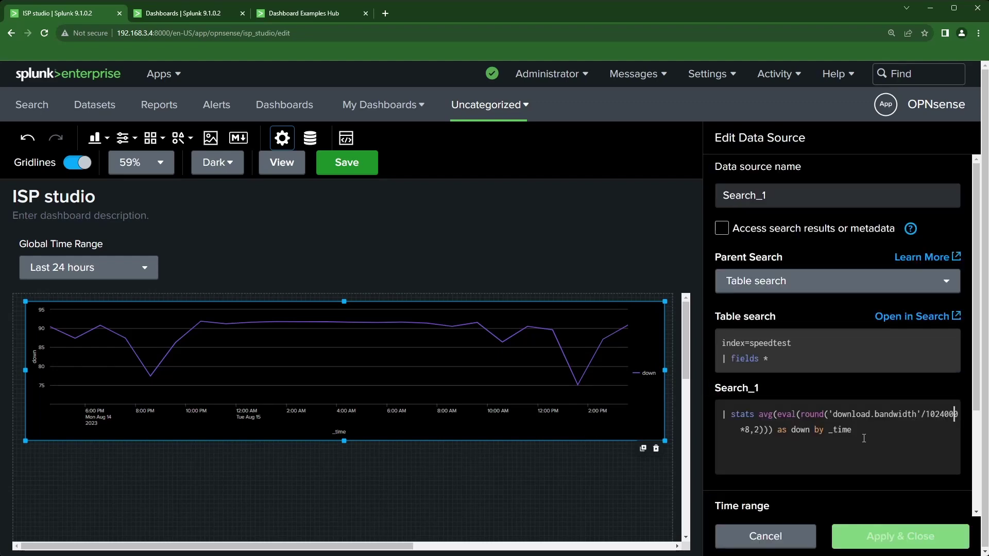
{"action": "double_click", "coordinate": [747, 415]}
{"action": "type", "text": "timechart"}
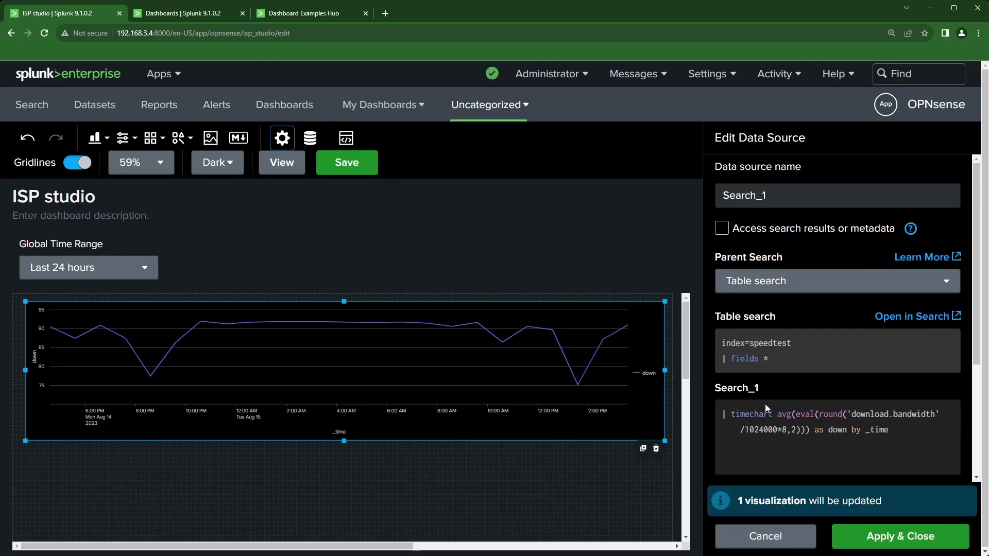
{"action": "left_click", "coordinate": [899, 426]}
{"action": "key", "text": "BackSpace"}
{"action": "key", "text": "BackSpace"}
{"action": "key", "text": "BackSpace"}
{"action": "key", "text": "BackSpace"}
{"action": "key", "text": "BackSpace"}
{"action": "key", "text": "BackSpace"}
{"action": "key", "text": "BackSpace"}
{"action": "key", "text": "BackSpace"}
{"action": "key", "text": "BackSpace"}
{"action": "left_click", "coordinate": [914, 536]}
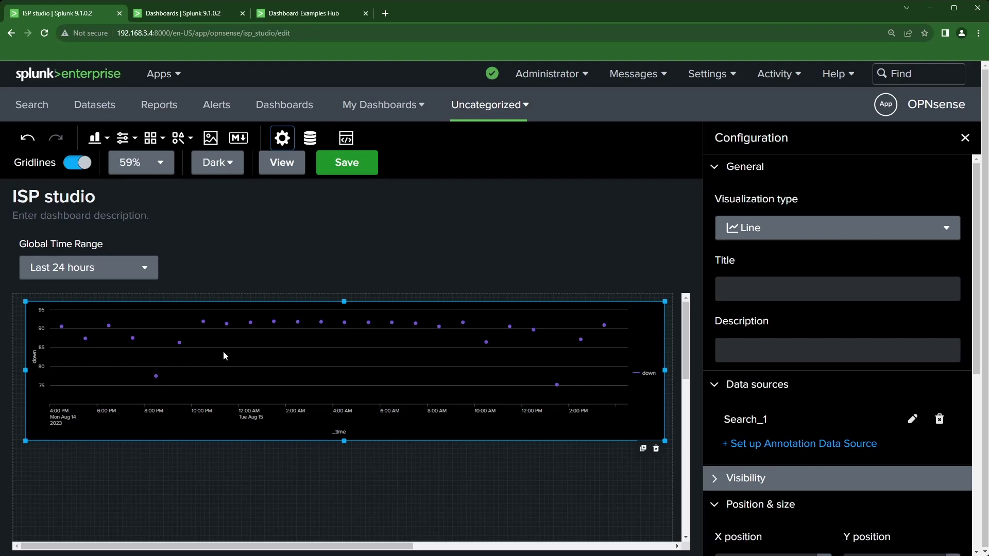
{"action": "scroll", "coordinate": [876, 392], "scroll_direction": "down", "scroll_amount": 6}
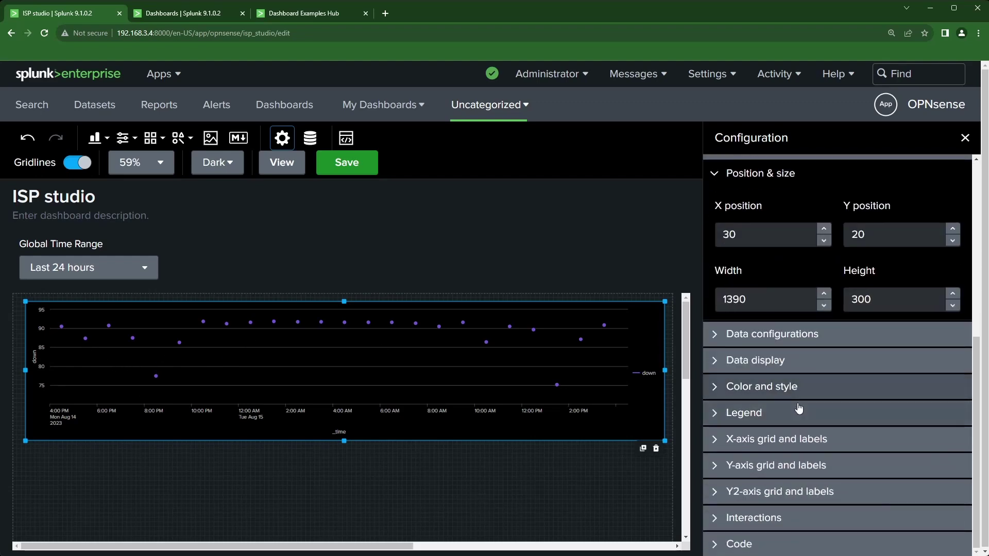
{"action": "scroll", "coordinate": [914, 417], "scroll_direction": "down", "scroll_amount": 1}
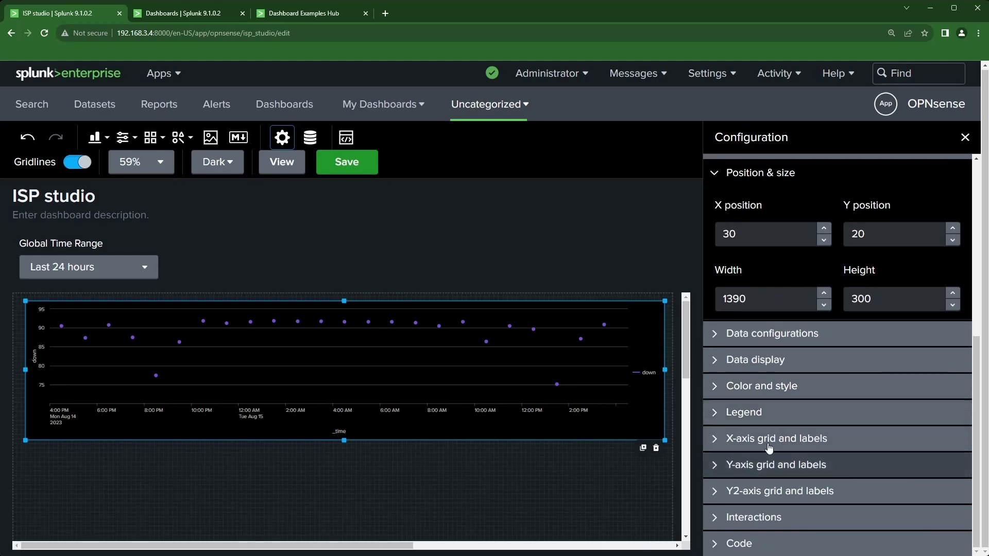
{"action": "left_click", "coordinate": [777, 341]}
Step: Set the down chart's Null value display to Connect under Data display
{"action": "scroll", "coordinate": [831, 373], "scroll_direction": "down", "scroll_amount": 4}
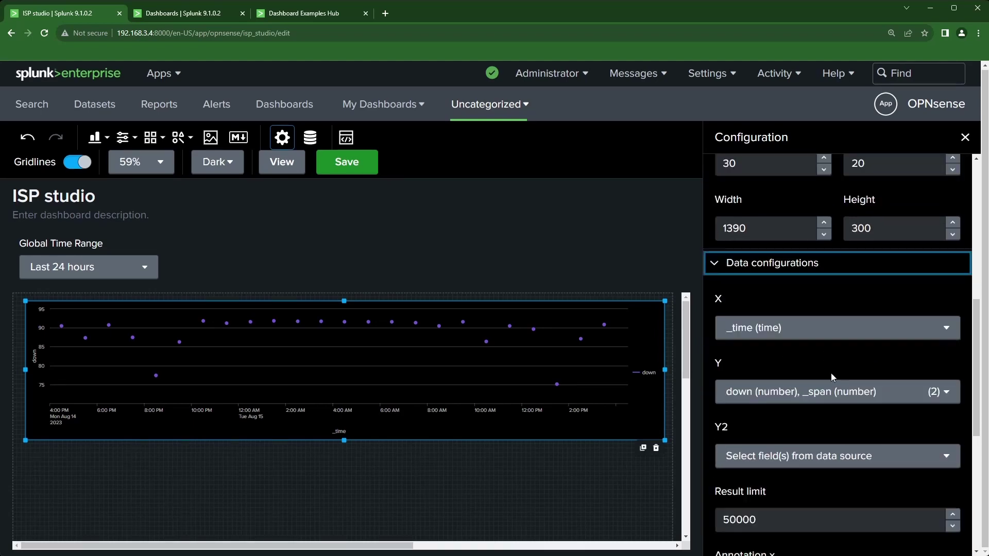
{"action": "scroll", "coordinate": [831, 373], "scroll_direction": "down", "scroll_amount": 4}
{"action": "left_click", "coordinate": [811, 360]}
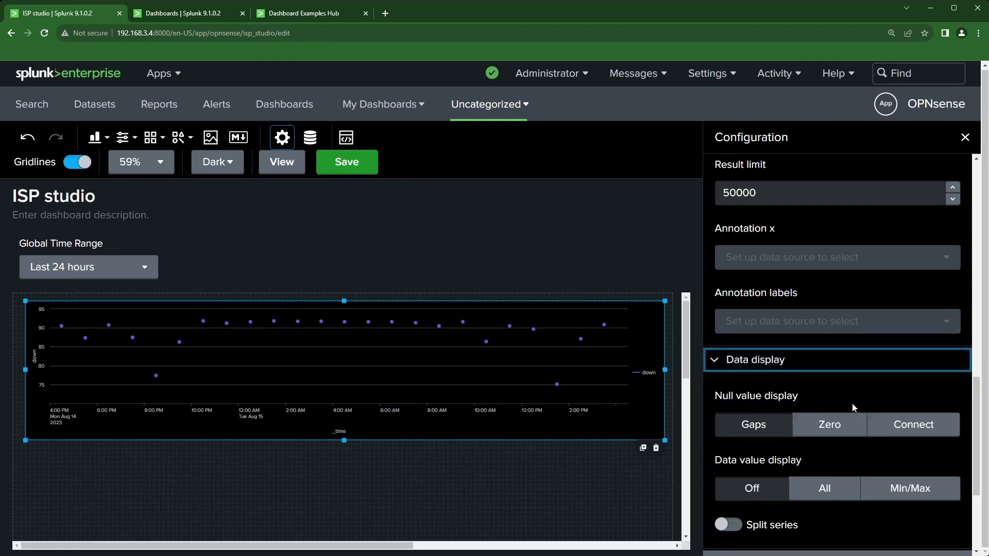
{"action": "scroll", "coordinate": [845, 370], "scroll_direction": "down", "scroll_amount": 3}
{"action": "left_click", "coordinate": [838, 278]}
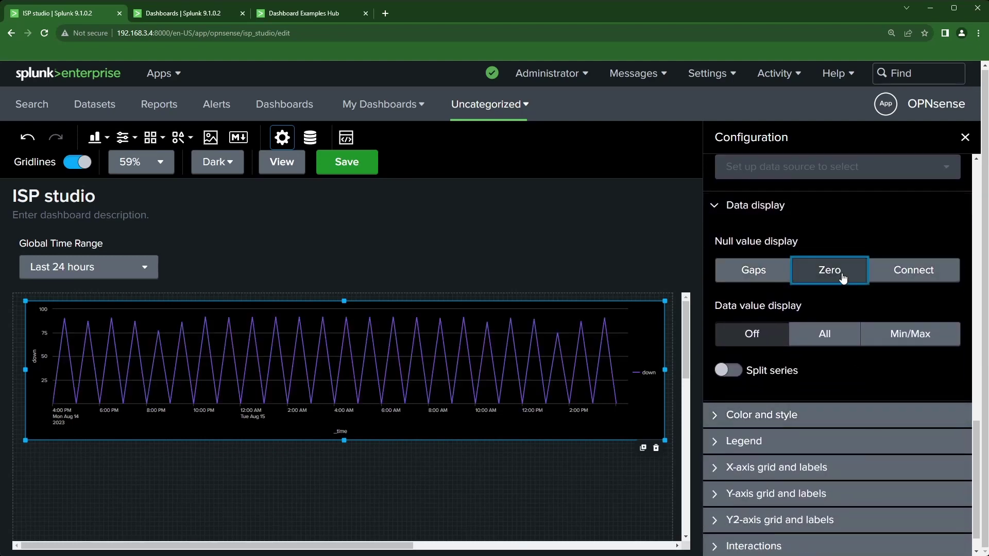
{"action": "left_click", "coordinate": [915, 277]}
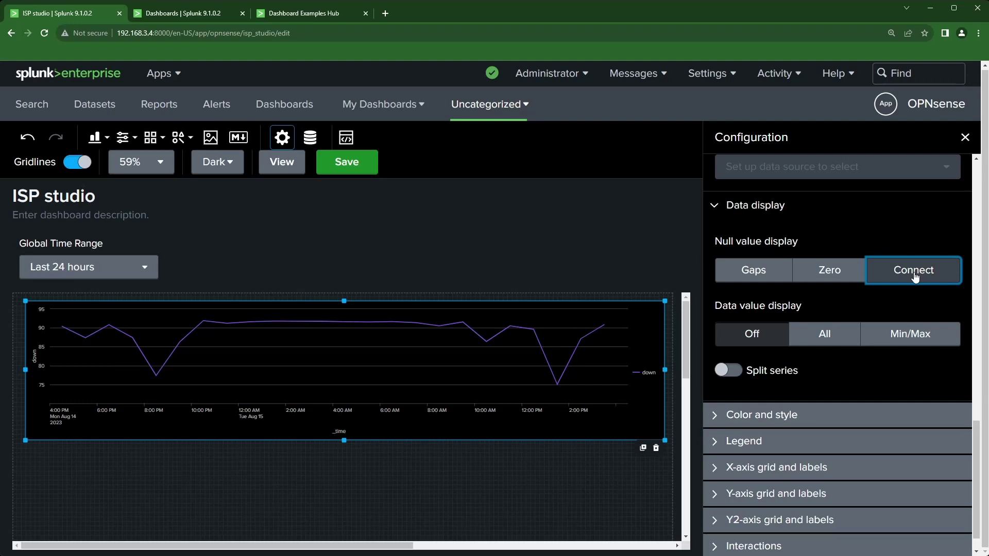
{"action": "left_click", "coordinate": [836, 277]}
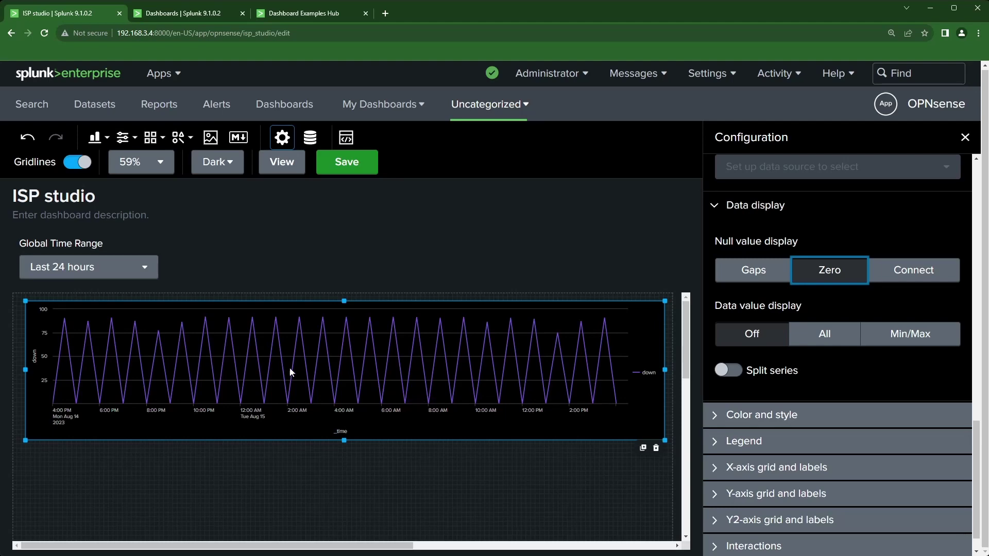
{"action": "left_click", "coordinate": [913, 276]}
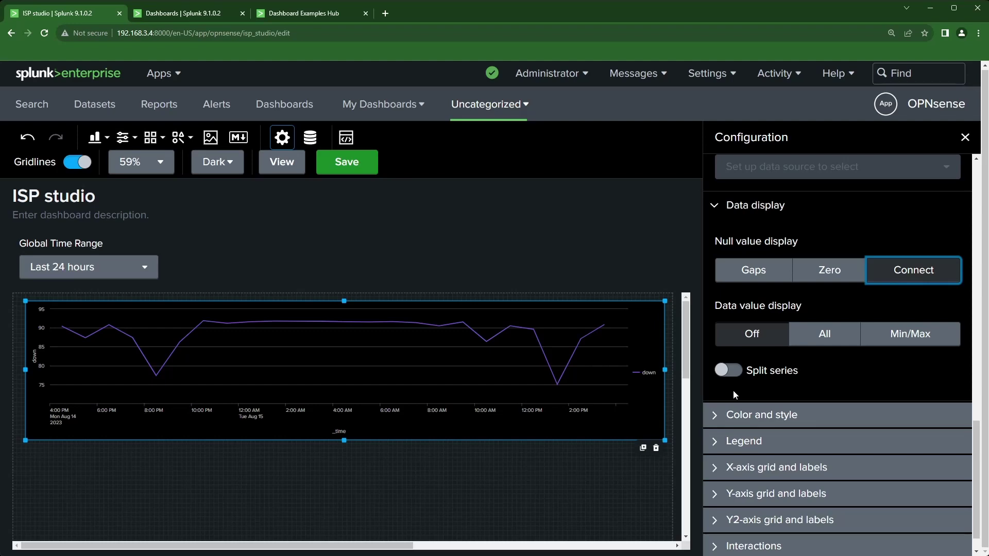
Step: Set Data value display to Min/Max and leave Split series off
{"action": "left_click", "coordinate": [819, 340]}
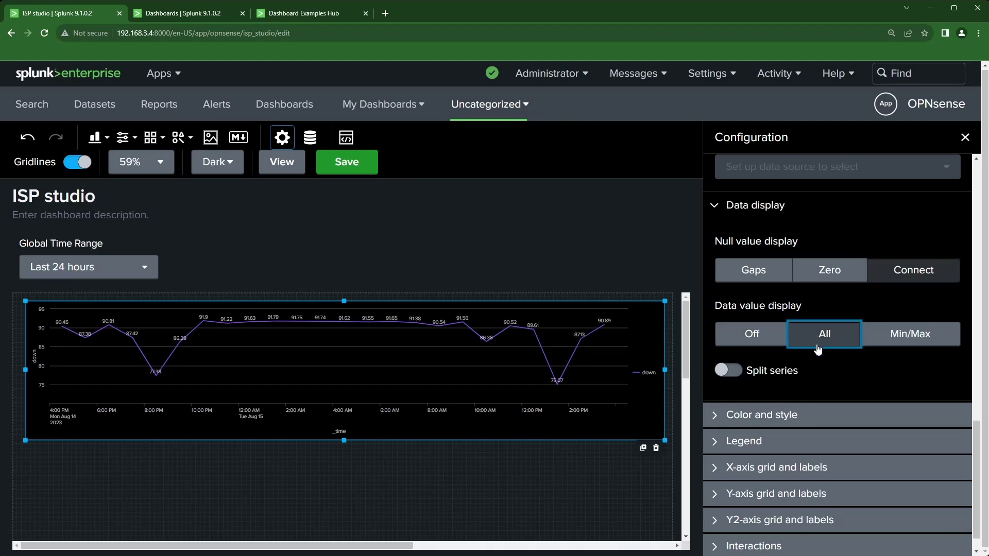
{"action": "left_click", "coordinate": [875, 337]}
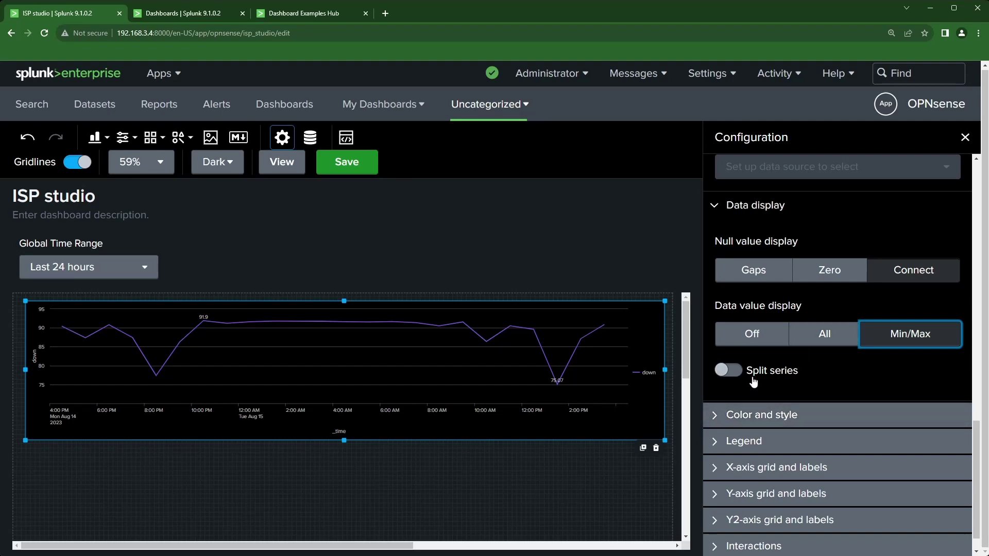
{"action": "left_click", "coordinate": [728, 370]}
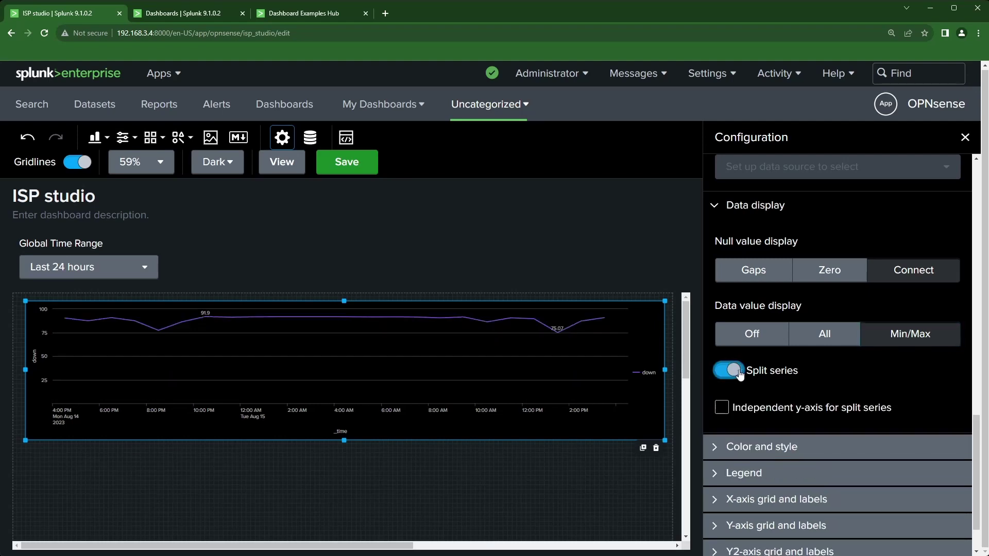
{"action": "left_click", "coordinate": [738, 372]}
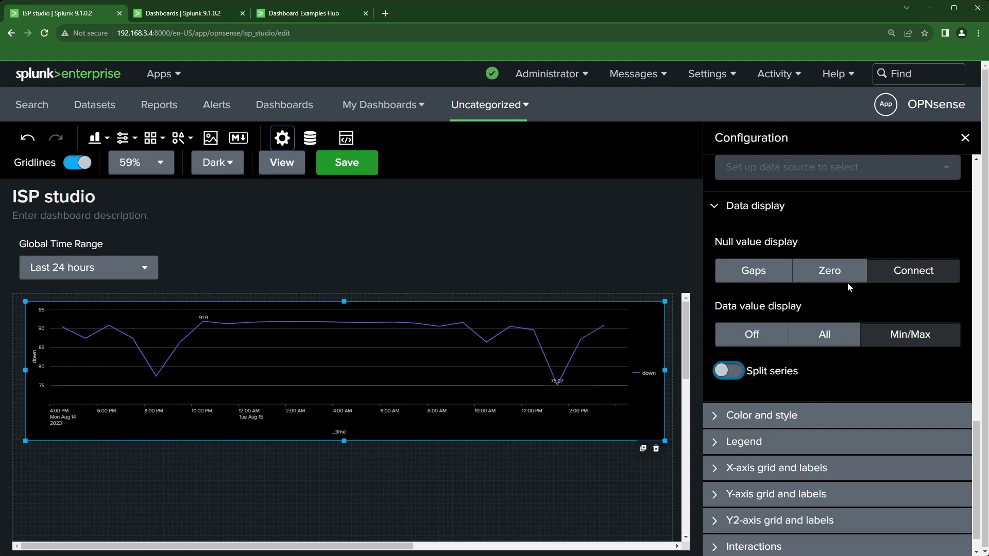
{"action": "scroll", "coordinate": [860, 304], "scroll_direction": "up", "scroll_amount": 10}
{"action": "scroll", "coordinate": [876, 321], "scroll_direction": "up", "scroll_amount": 3}
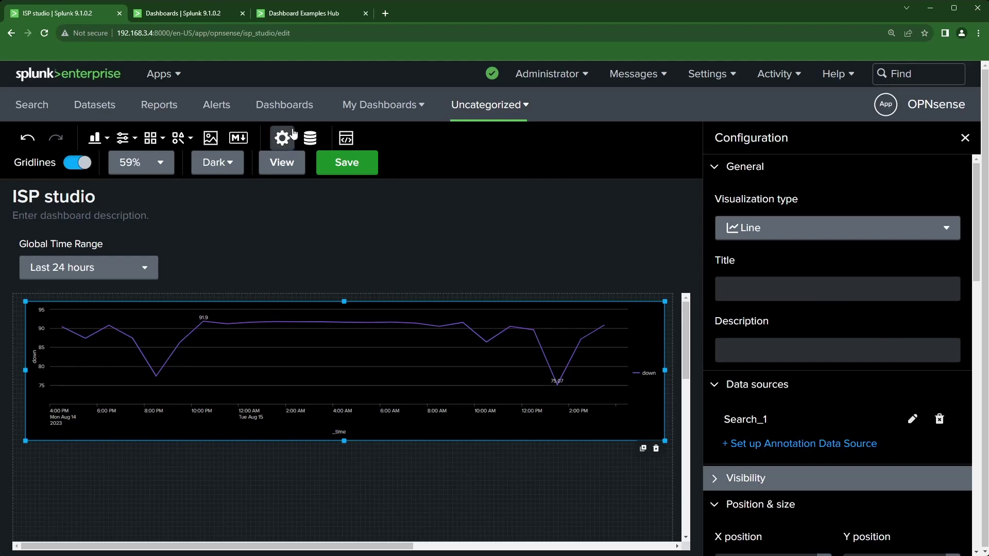
Step: Show the data sources overview and undo changes back to the original table search
{"action": "left_click", "coordinate": [310, 137]}
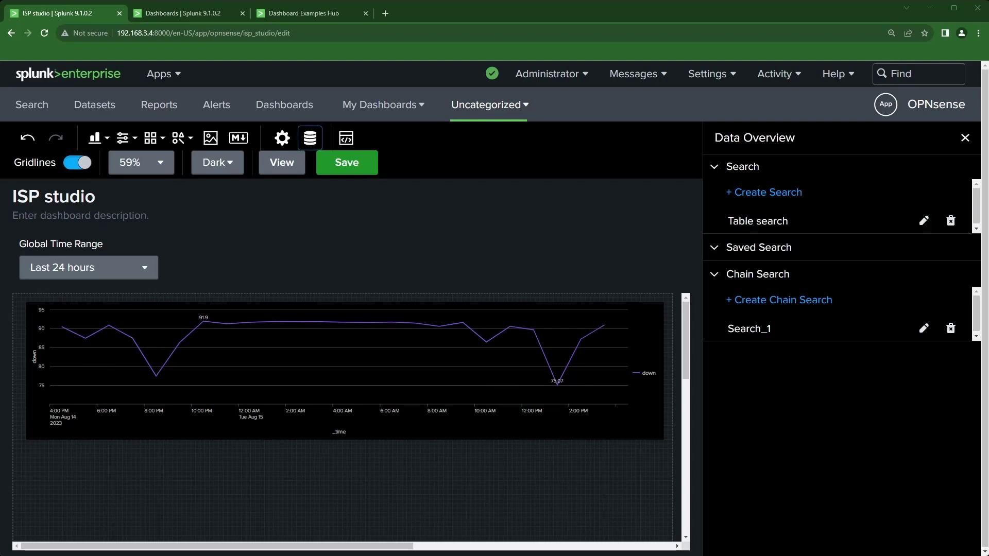
{"action": "left_click", "coordinate": [642, 16]}
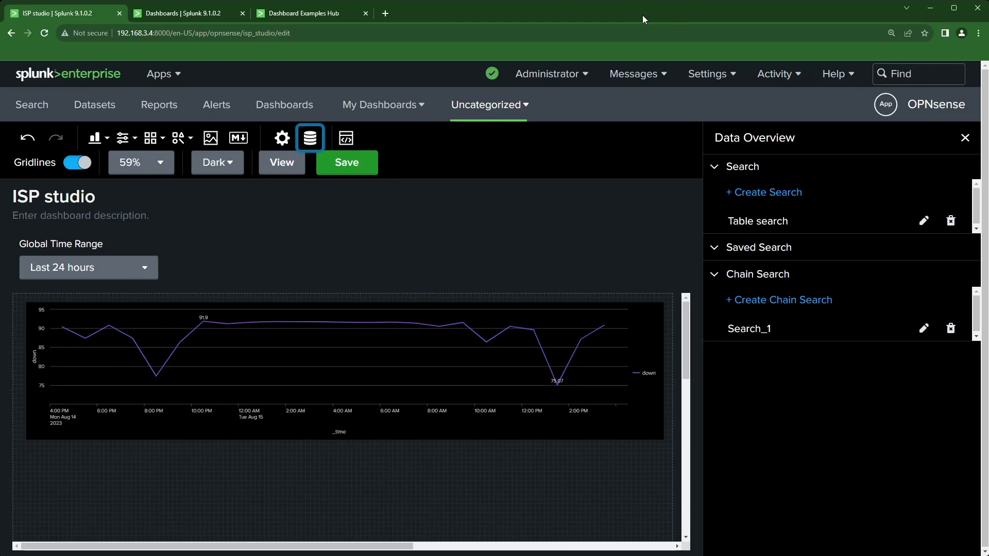
{"action": "key", "text": "ctrl+z"}
{"action": "key", "text": "ctrl+z"}
{"action": "key", "text": "ctrl+z"}
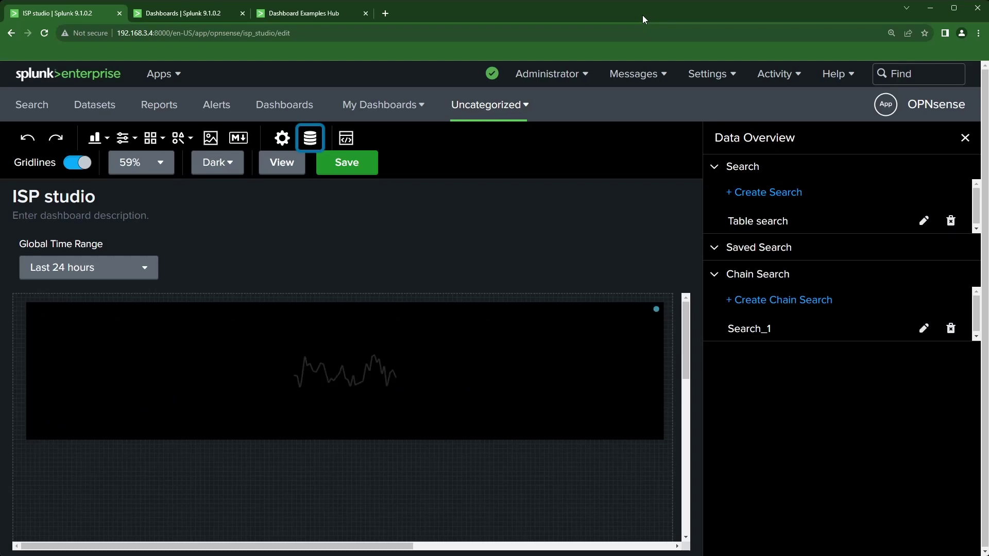
{"action": "key", "text": "ctrl+z"}
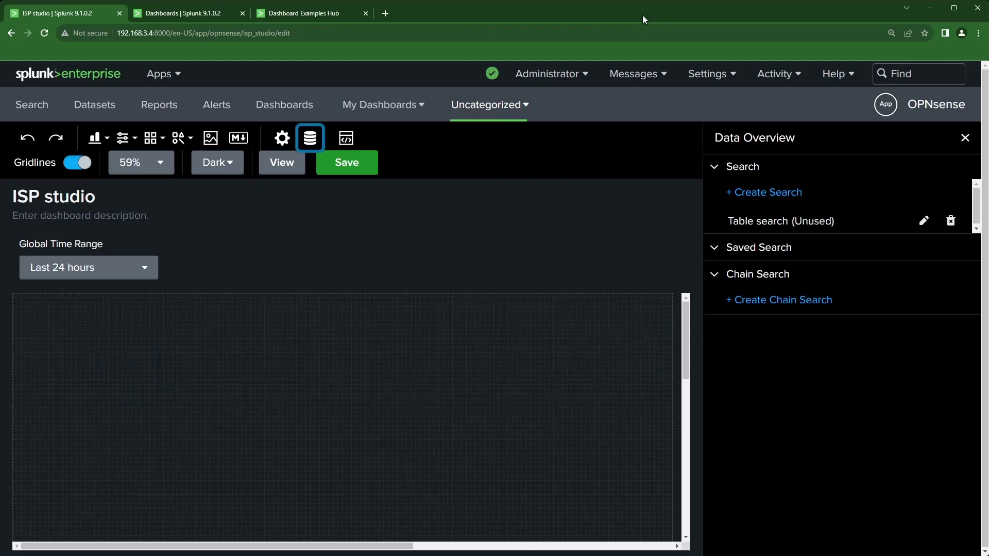
{"action": "key", "text": "ctrl+z"}
{"action": "key", "text": "ctrl+z"}
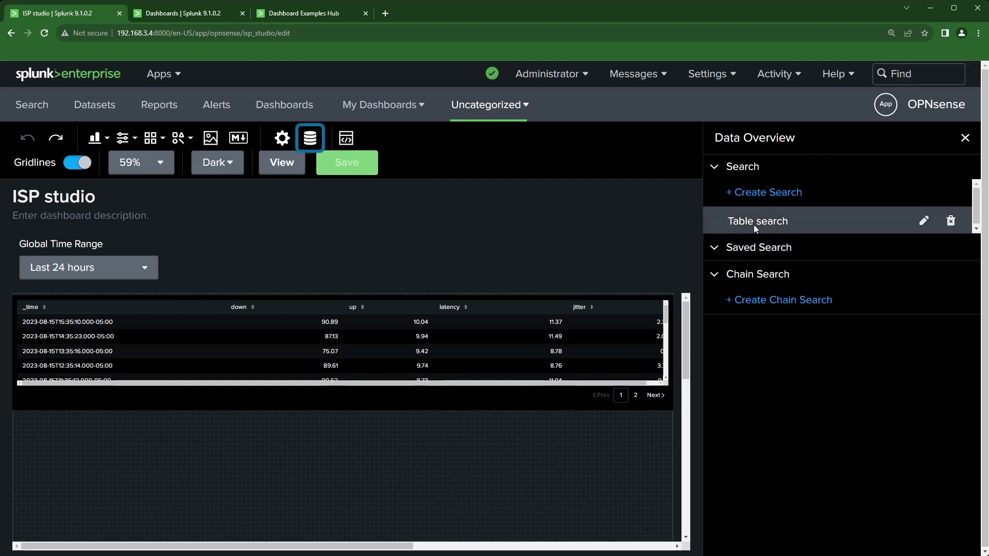
Step: Rename the Table search data source to isp_search
{"action": "left_click", "coordinate": [924, 220]}
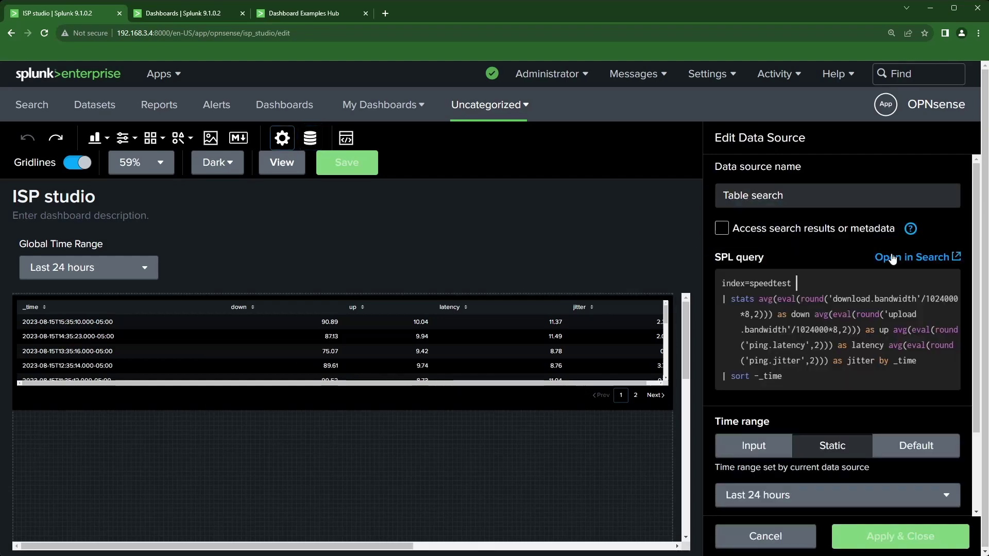
{"action": "left_click", "coordinate": [783, 195]}
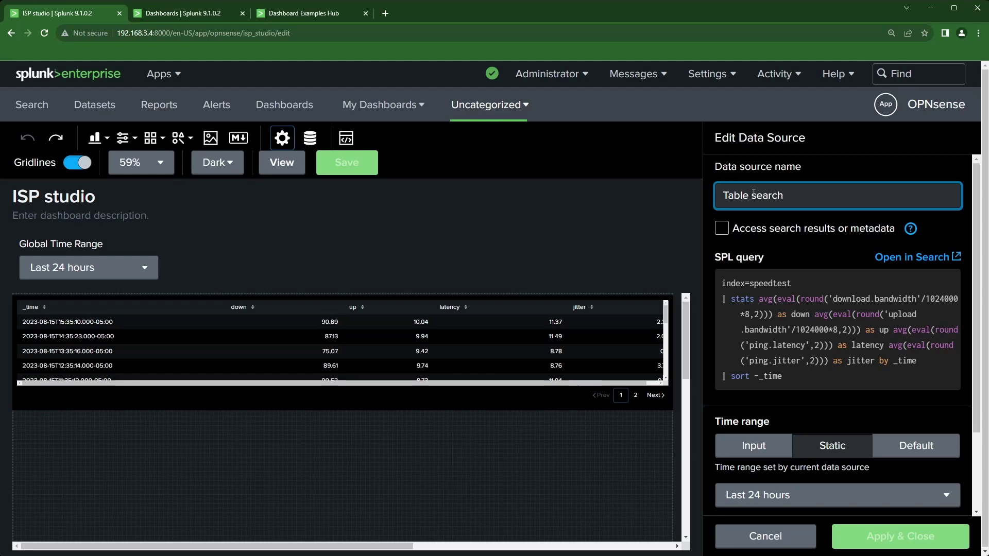
{"action": "left_click_drag", "start_coordinate": [751, 194], "coordinate": [711, 194]}
{"action": "type", "text": "isp"}
{"action": "key", "text": "Delete"}
{"action": "type", "text": "_"}
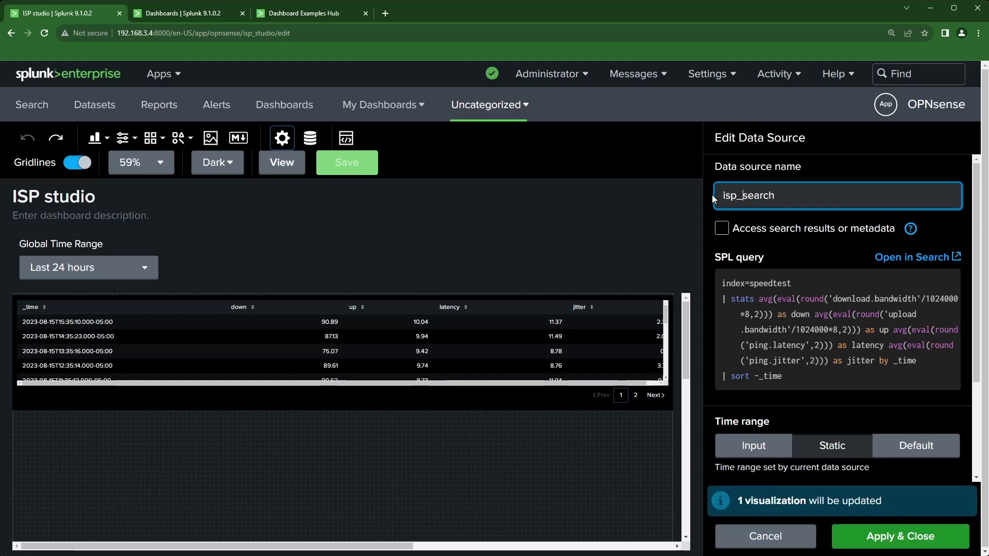
Step: Delete the '| sort -_time' line, use the Global Time Range input, and apply
{"action": "left_click", "coordinate": [798, 379]}
{"action": "left_click_drag", "start_coordinate": [799, 379], "coordinate": [719, 376]}
{"action": "key", "text": "BackSpace"}
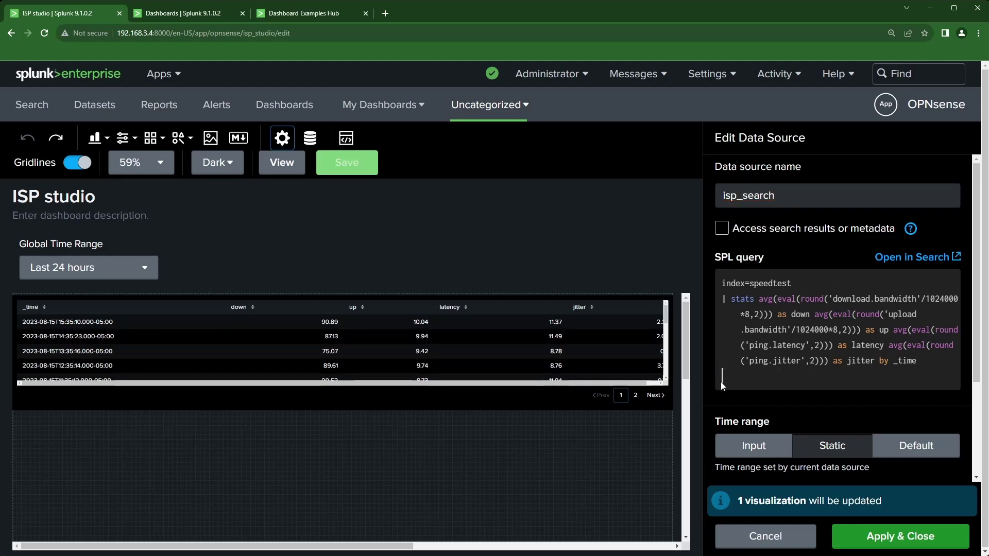
{"action": "key", "text": "BackSpace"}
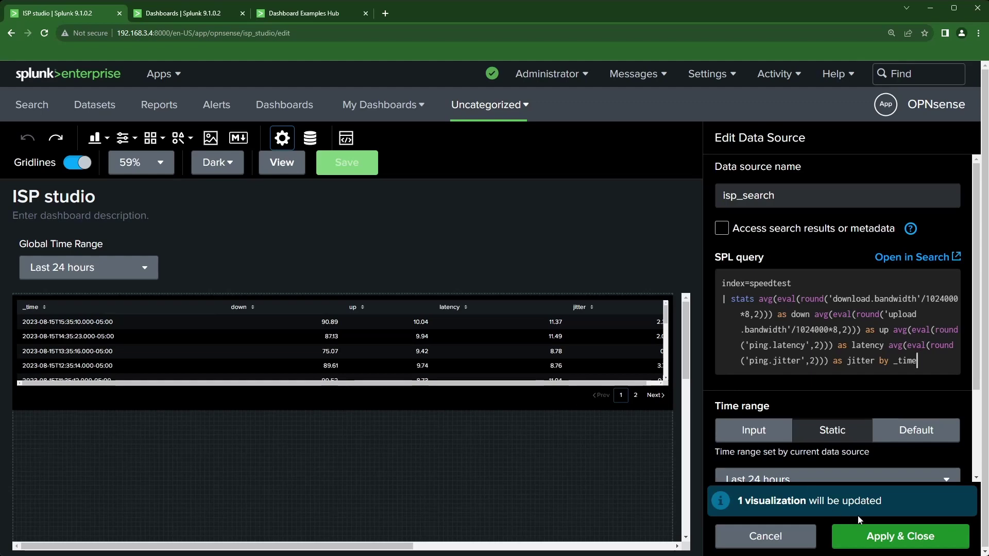
{"action": "scroll", "coordinate": [761, 435], "scroll_direction": "down", "scroll_amount": 2}
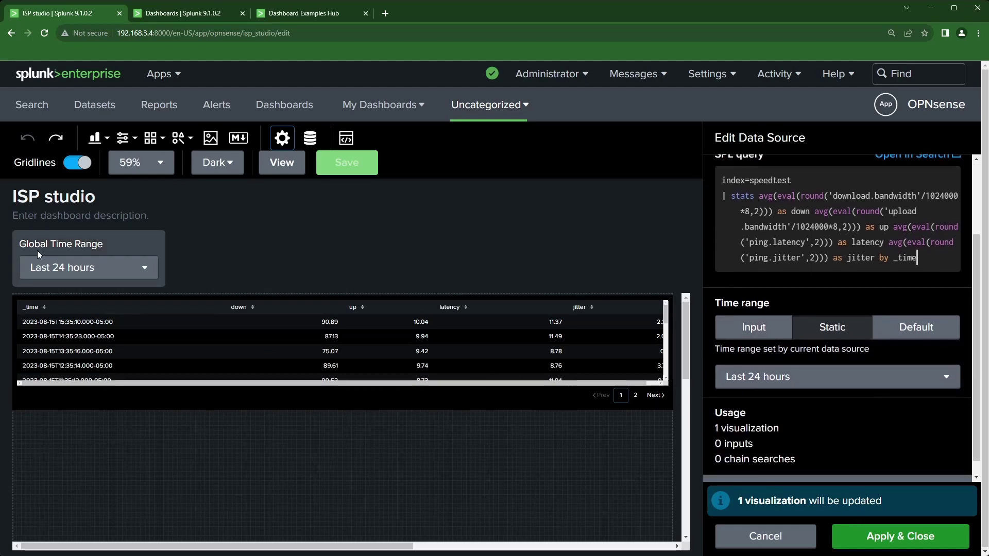
{"action": "left_click", "coordinate": [749, 329]}
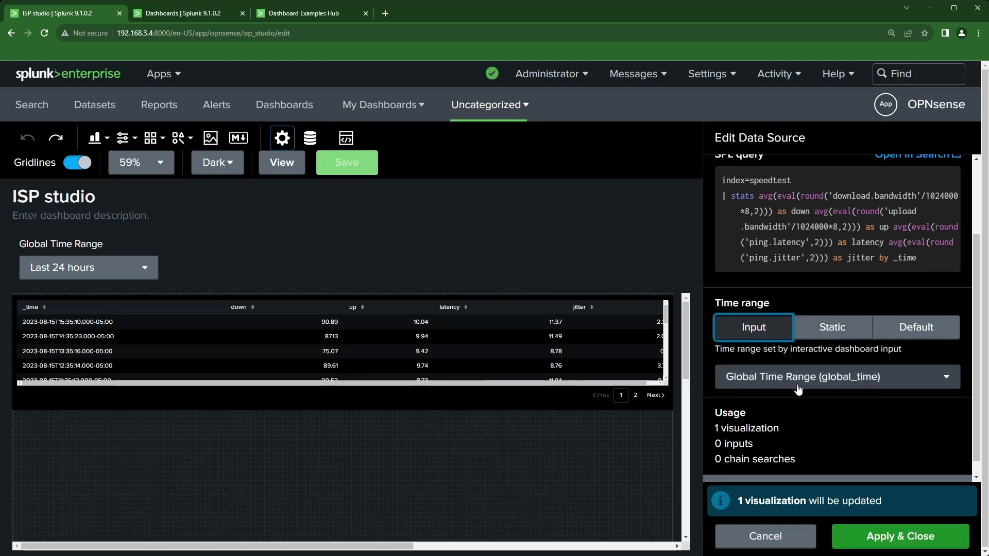
{"action": "left_click", "coordinate": [885, 541]}
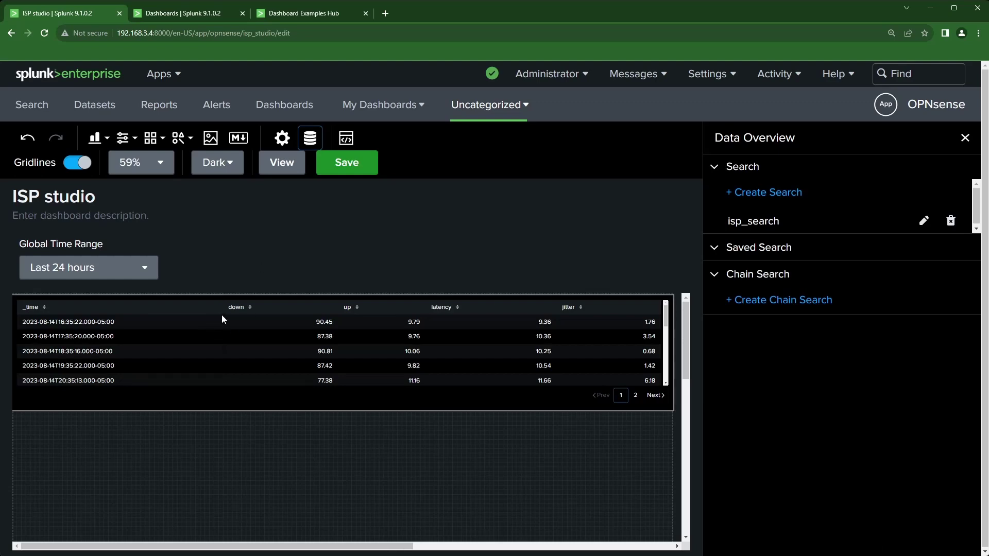
Step: Delete the table and add a wide line chart fed by isp_search
{"action": "left_click", "coordinate": [209, 365]}
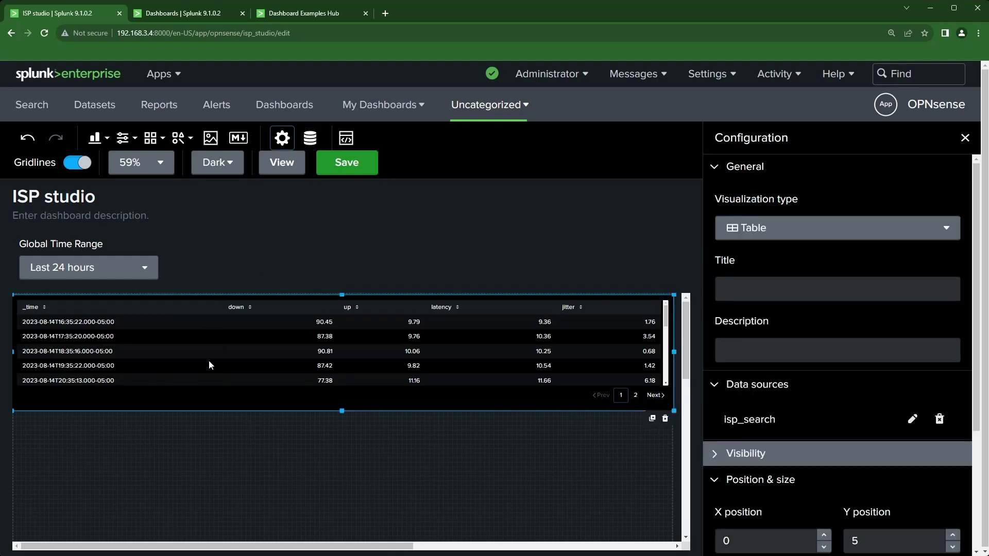
{"action": "key", "text": "Delete"}
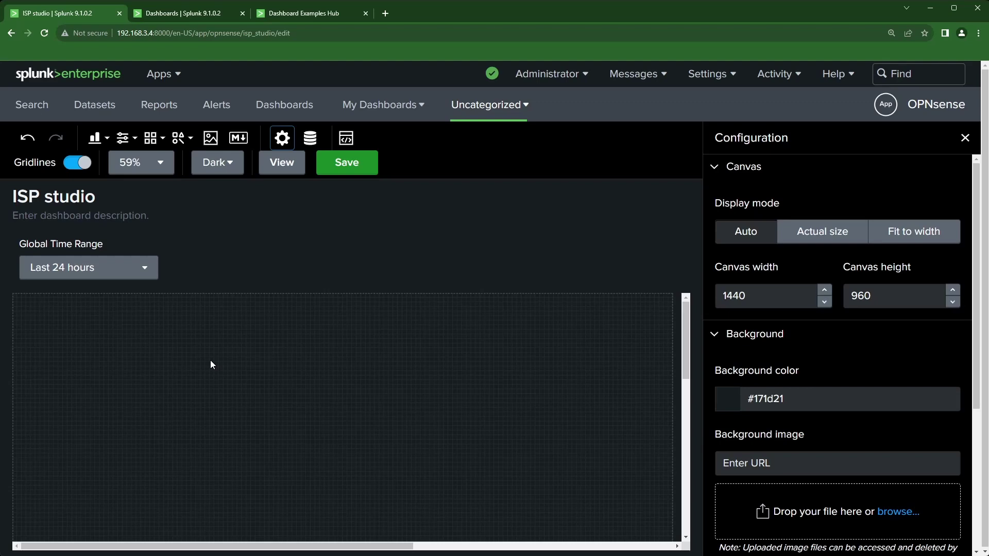
{"action": "left_click", "coordinate": [98, 138]}
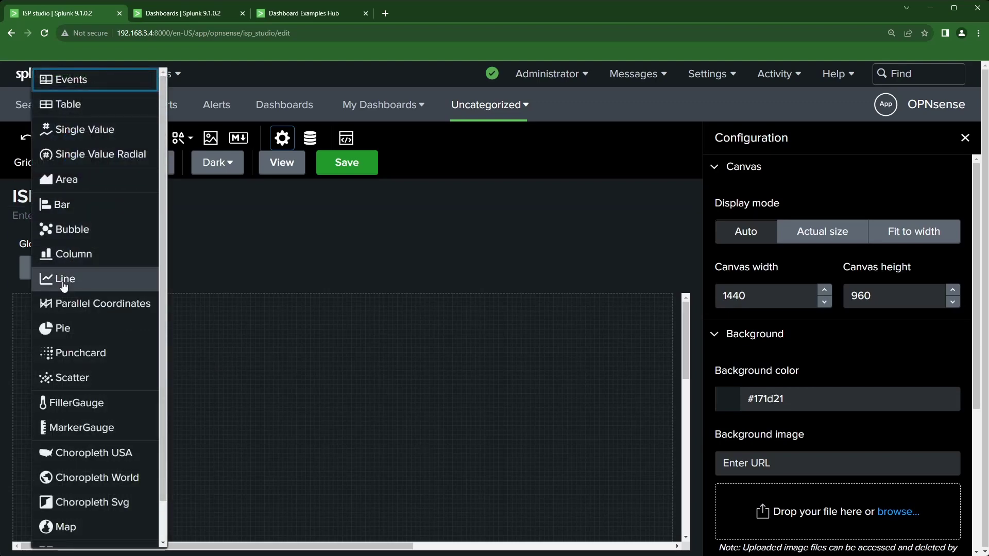
{"action": "left_click", "coordinate": [64, 282]}
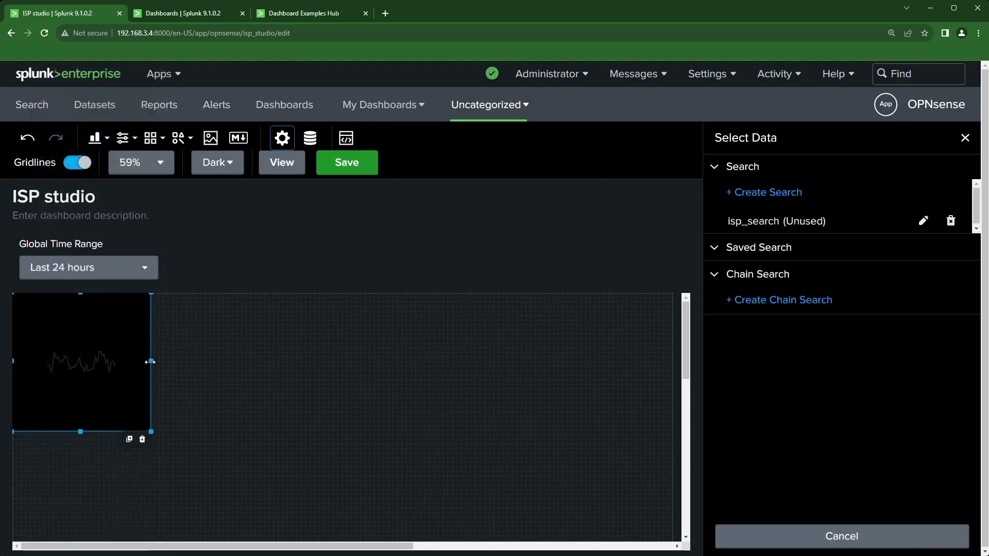
{"action": "left_click_drag", "start_coordinate": [150, 362], "coordinate": [660, 389]}
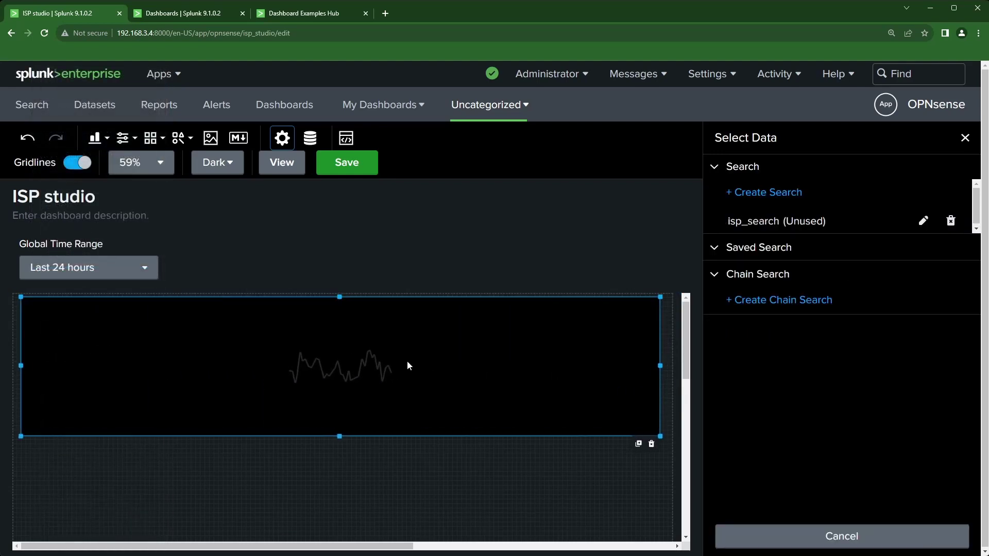
{"action": "left_click", "coordinate": [771, 226]}
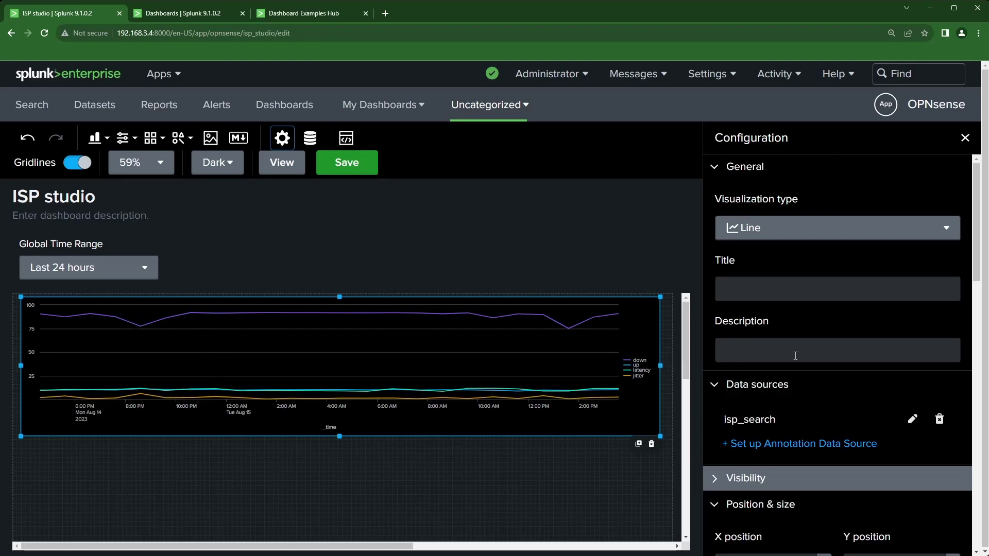
Step: Collapse the General, Data sources, Visibility and Position & size settings sections
{"action": "scroll", "coordinate": [790, 334], "scroll_direction": "down", "scroll_amount": 1}
{"action": "scroll", "coordinate": [772, 317], "scroll_direction": "up", "scroll_amount": 1}
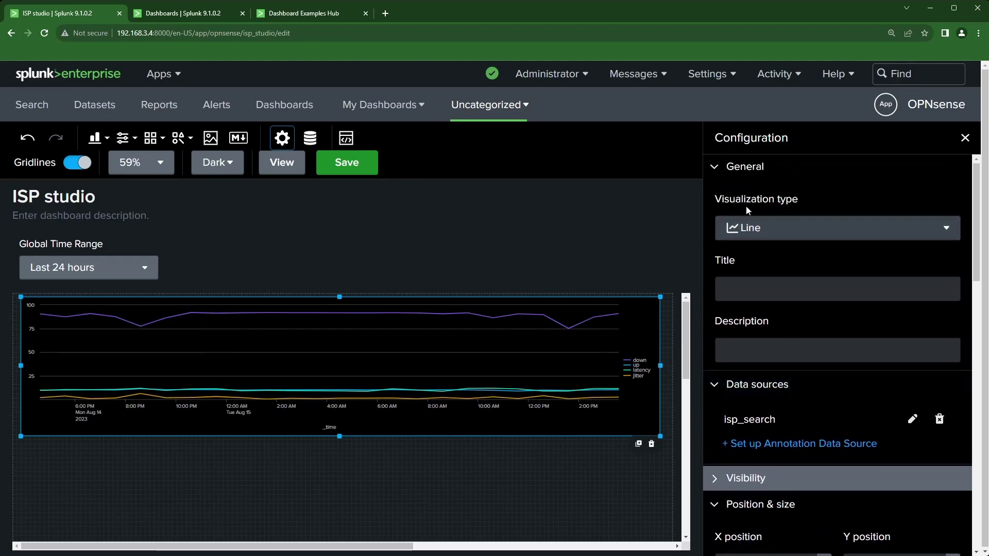
{"action": "left_click", "coordinate": [749, 170]}
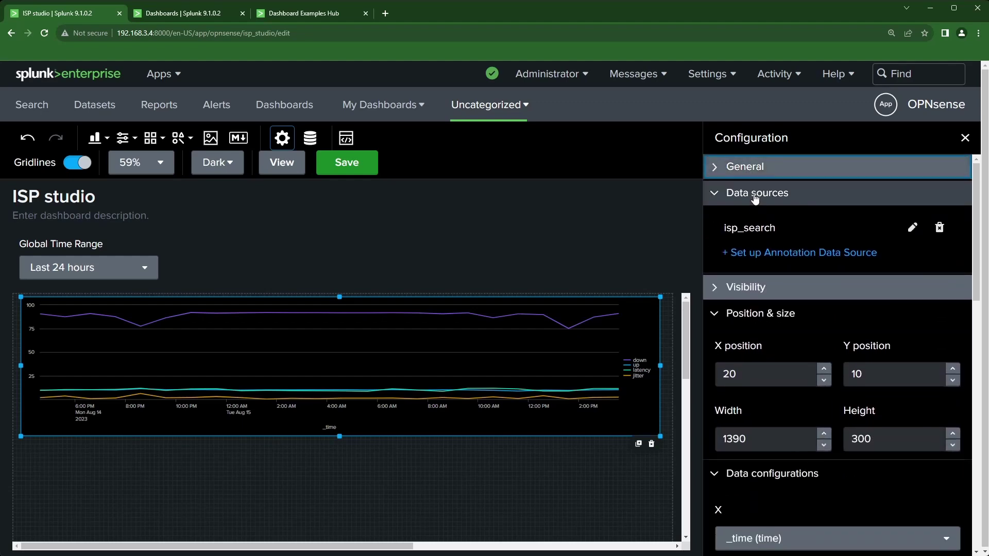
{"action": "left_click", "coordinate": [755, 199]}
{"action": "left_click", "coordinate": [756, 220]}
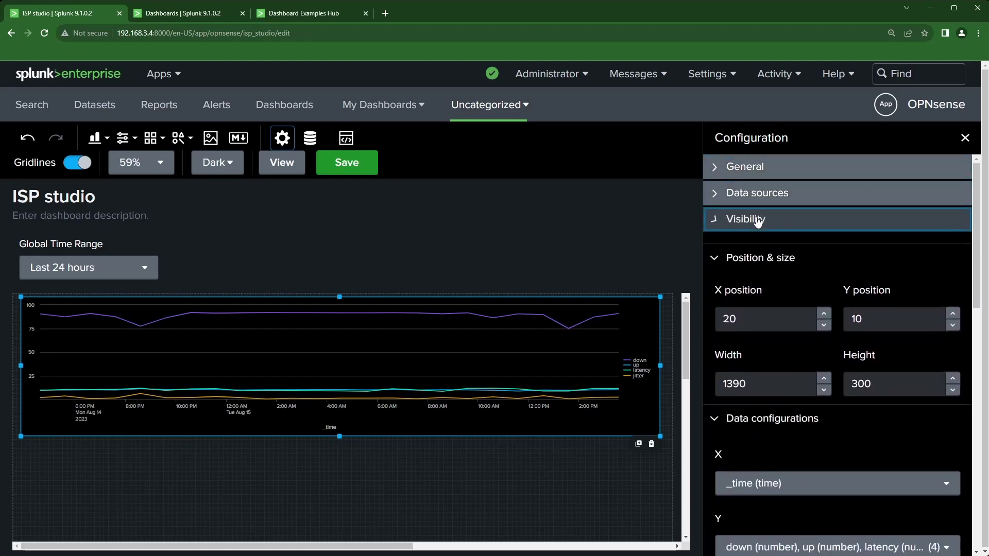
{"action": "left_click", "coordinate": [757, 220]}
{"action": "left_click", "coordinate": [760, 246]}
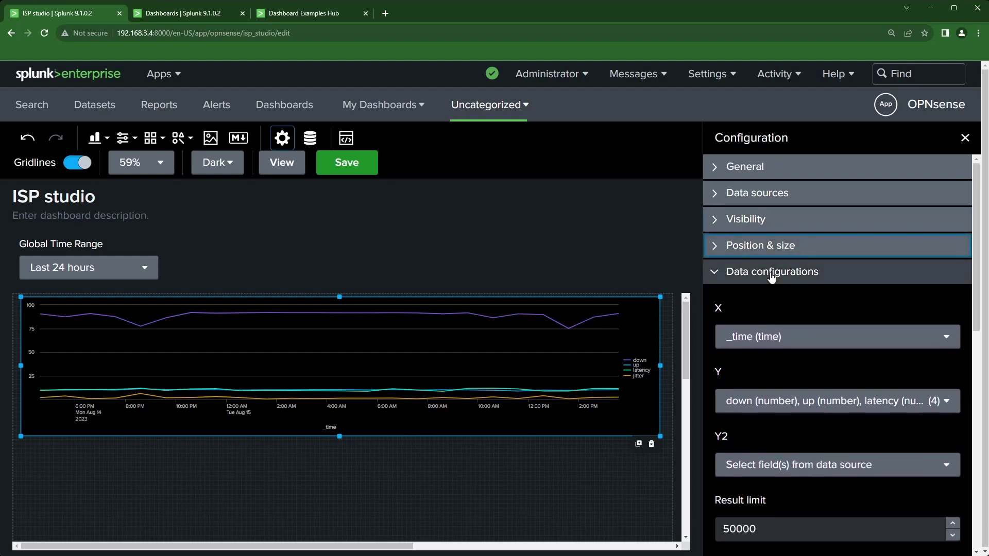
Step: Uncheck up, latency and jitter in the Y fields so the chart plots only down
{"action": "scroll", "coordinate": [771, 277], "scroll_direction": "down", "scroll_amount": 2}
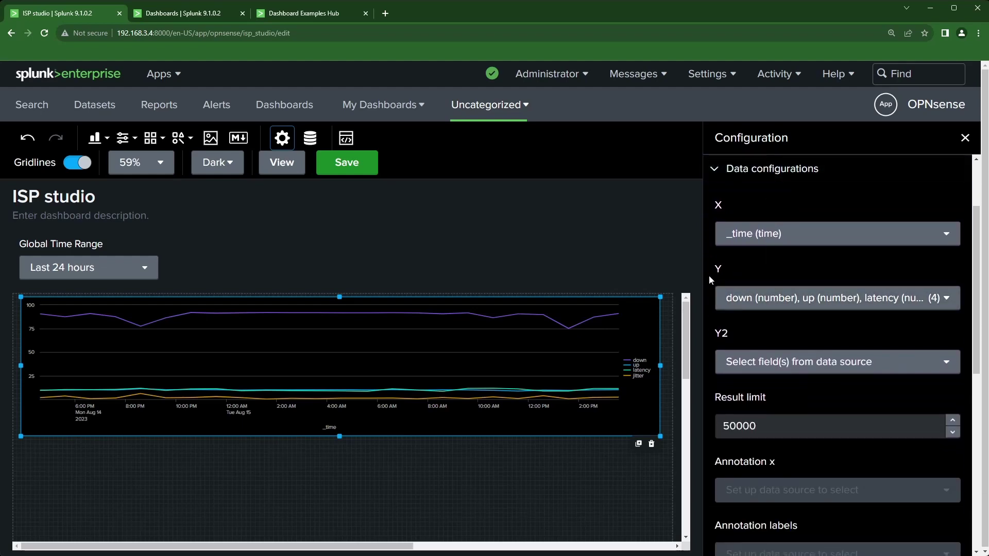
{"action": "left_click", "coordinate": [754, 305]}
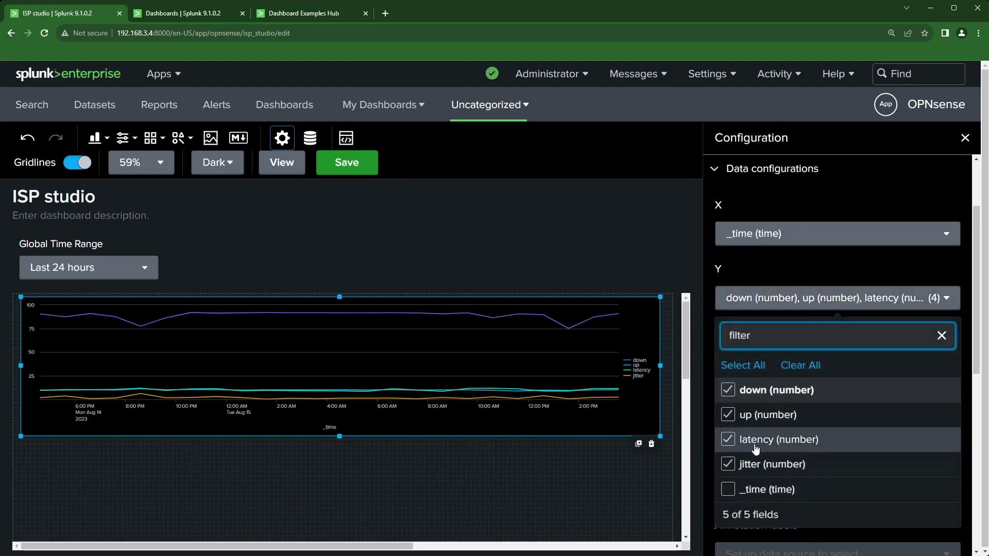
{"action": "left_click", "coordinate": [728, 414]}
{"action": "left_click", "coordinate": [728, 439]}
{"action": "left_click", "coordinate": [728, 464]}
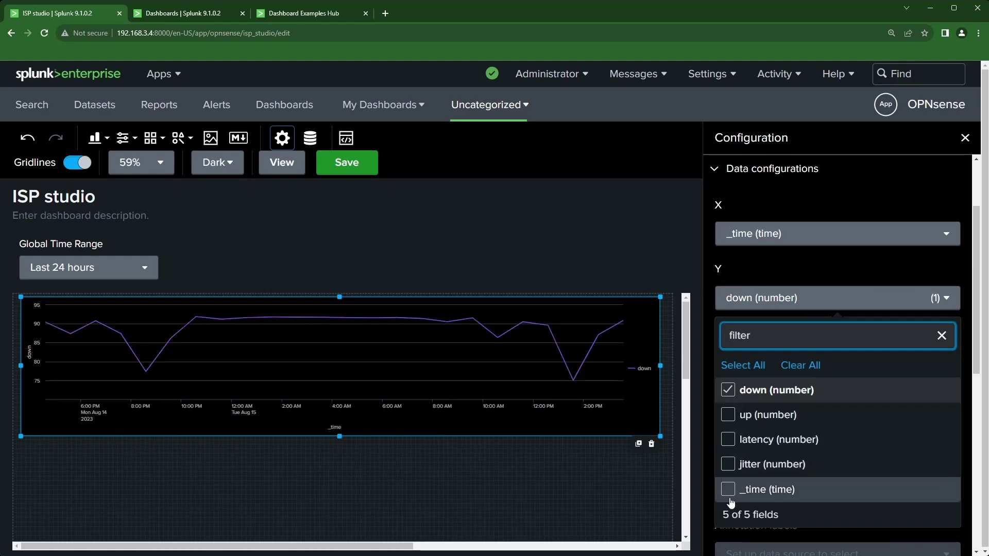
{"action": "left_click", "coordinate": [618, 507]}
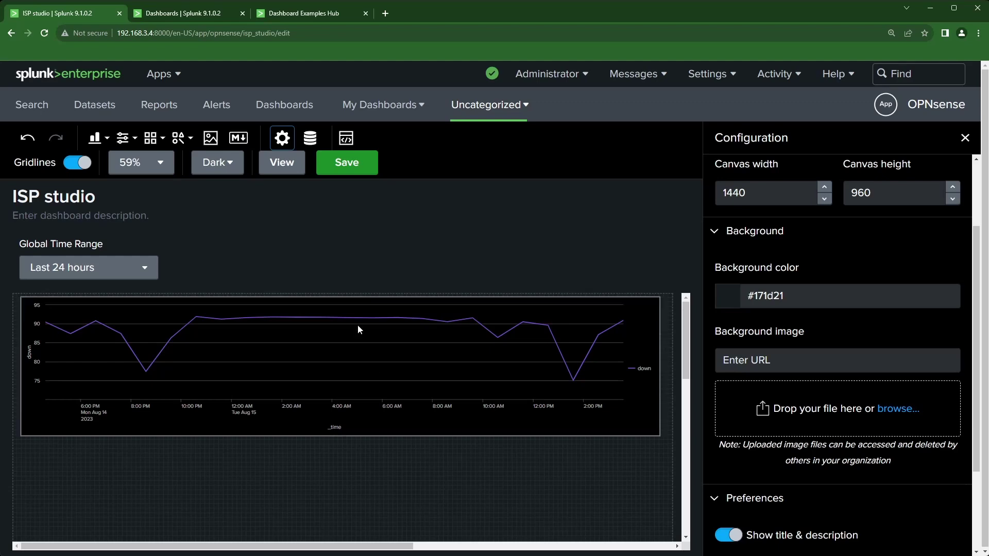
{"action": "left_click", "coordinate": [361, 366]}
{"action": "left_click", "coordinate": [502, 509]}
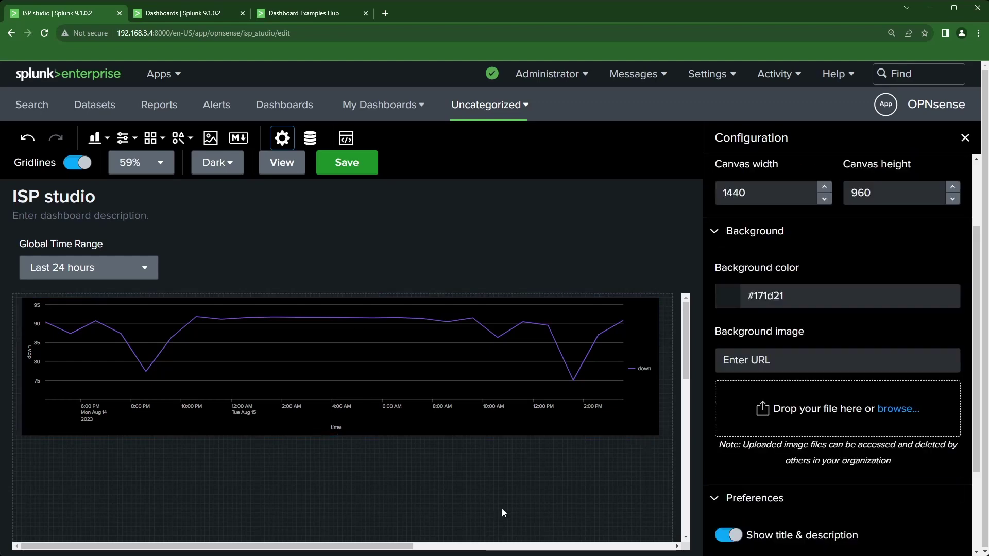
{"action": "left_click", "coordinate": [459, 354]}
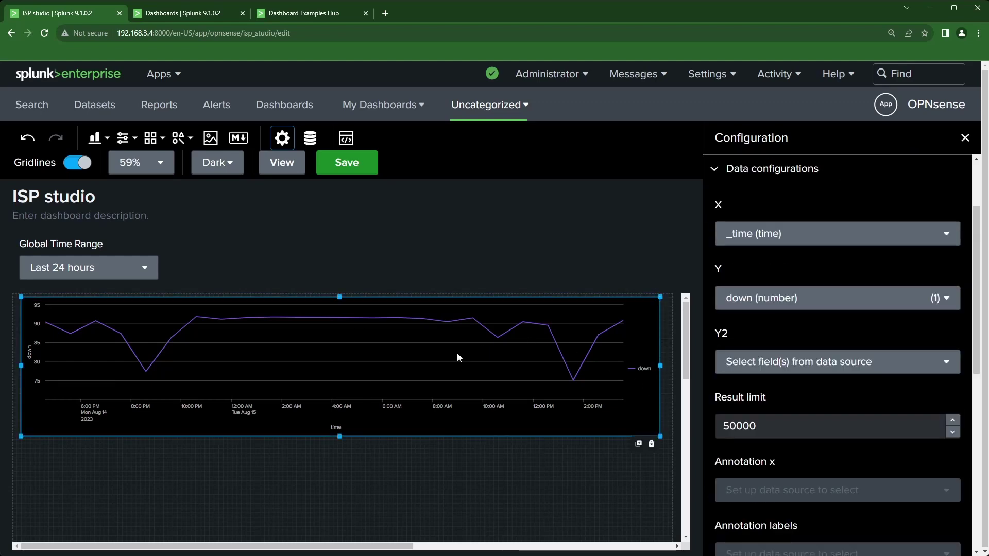
{"action": "left_click", "coordinate": [349, 487]}
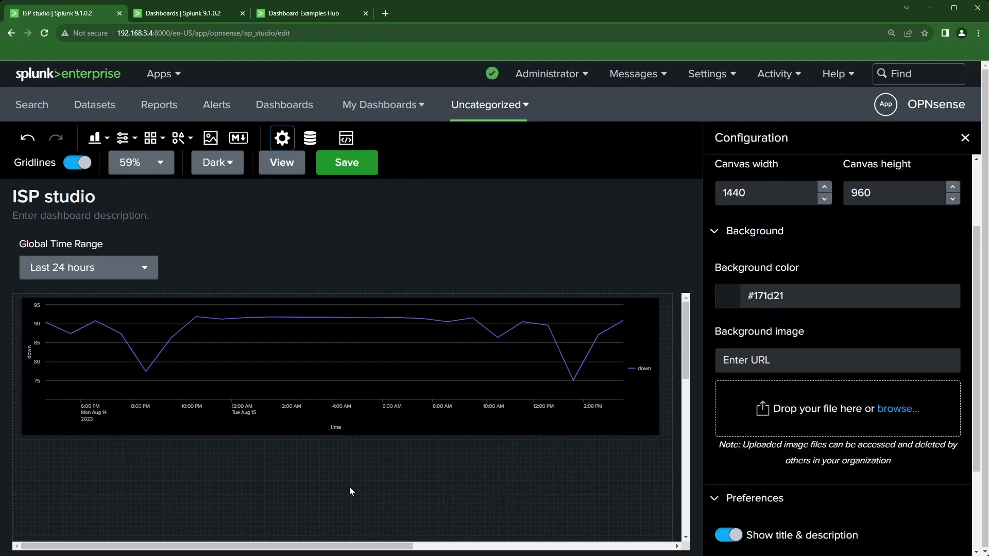
Step: Duplicate the down chart, place the copy below it, and show the data sources
{"action": "left_click_drag", "start_coordinate": [357, 437], "coordinate": [353, 370]}
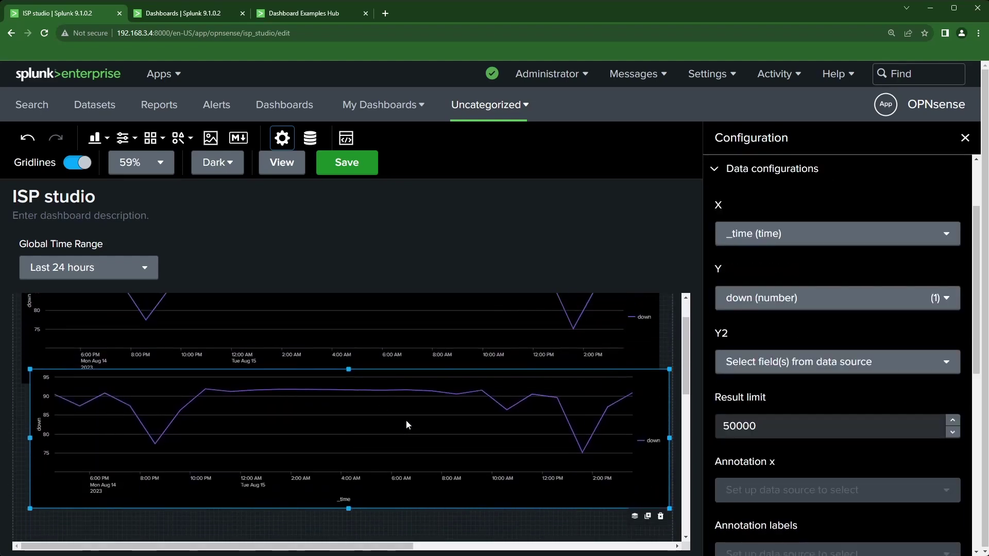
{"action": "left_click_drag", "start_coordinate": [393, 452], "coordinate": [397, 442]}
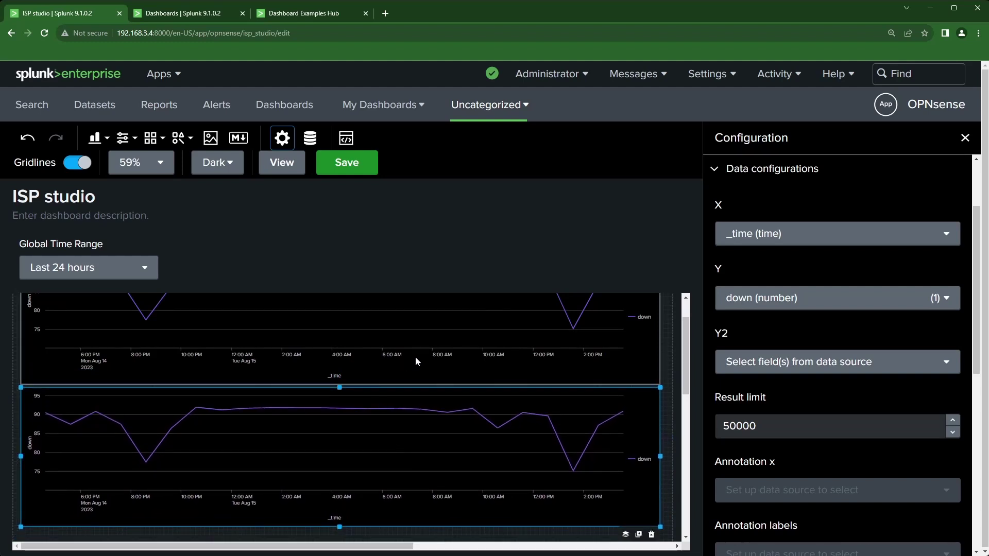
{"action": "left_click", "coordinate": [310, 138]}
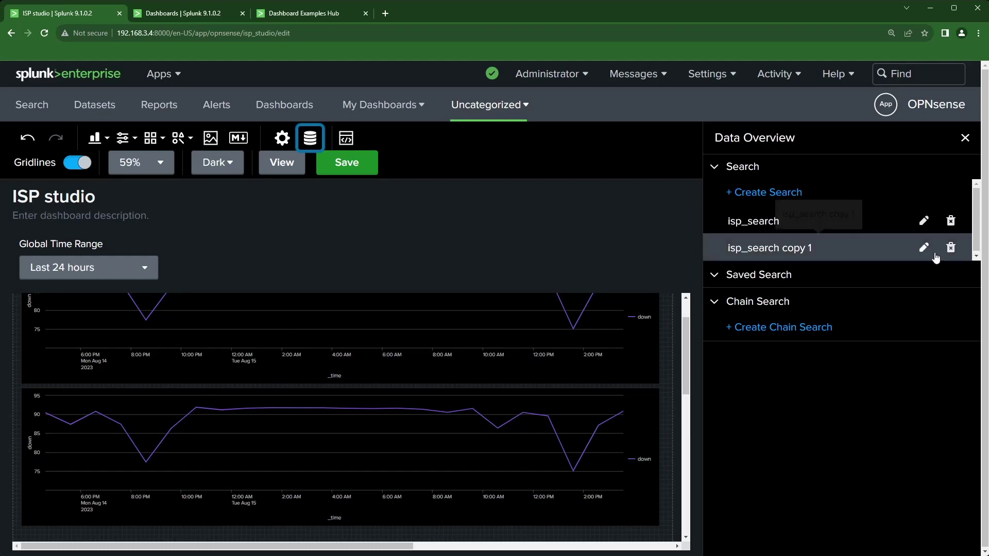
Step: Delete the isp_search copy 1 source and feed the lower chart from isp_search
{"action": "left_click", "coordinate": [950, 248]}
{"action": "left_click", "coordinate": [672, 256]}
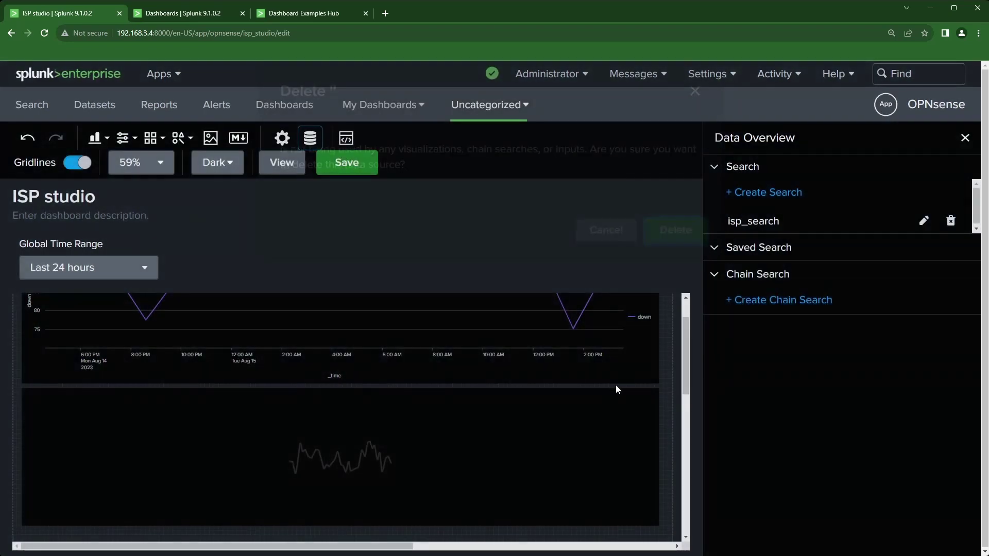
{"action": "left_click", "coordinate": [444, 453]}
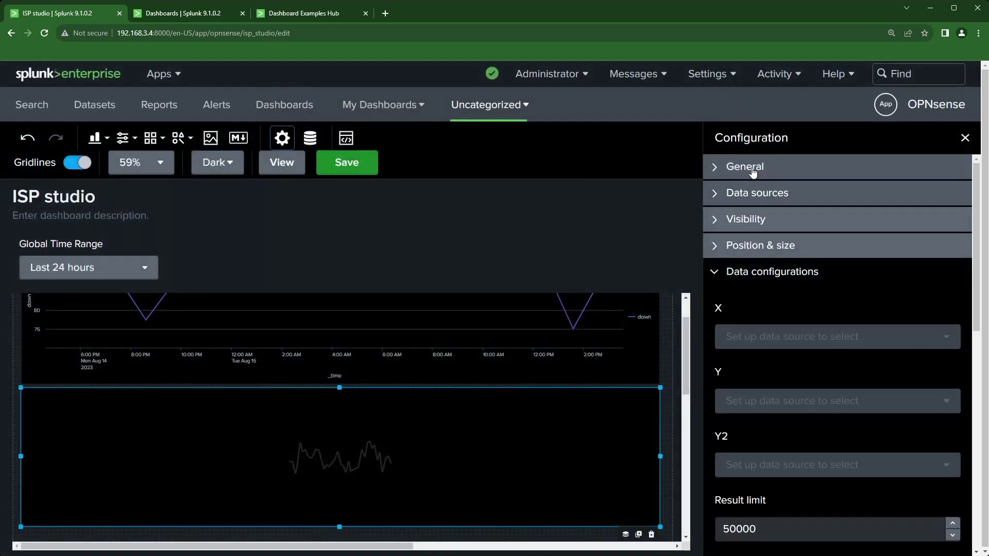
{"action": "left_click", "coordinate": [757, 198]}
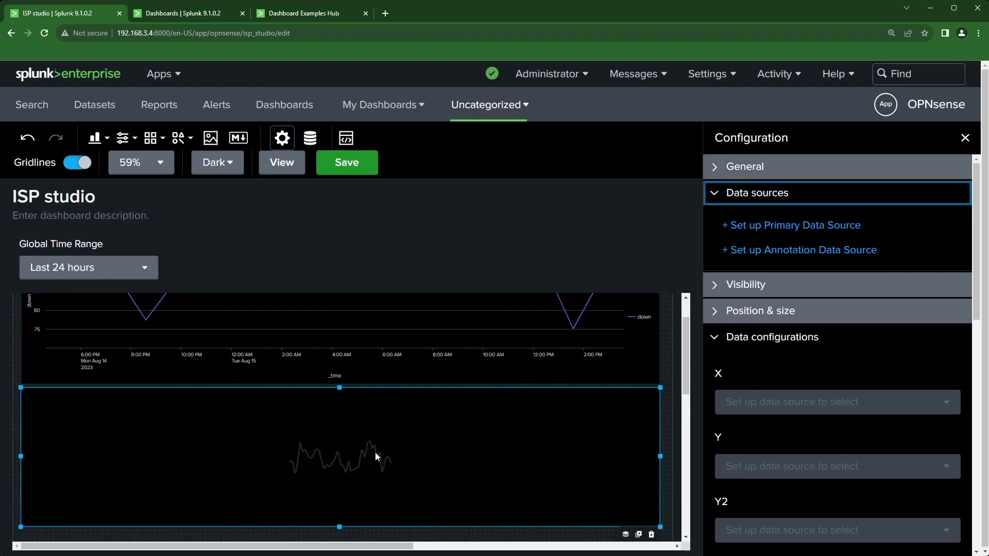
{"action": "left_click", "coordinate": [811, 229]}
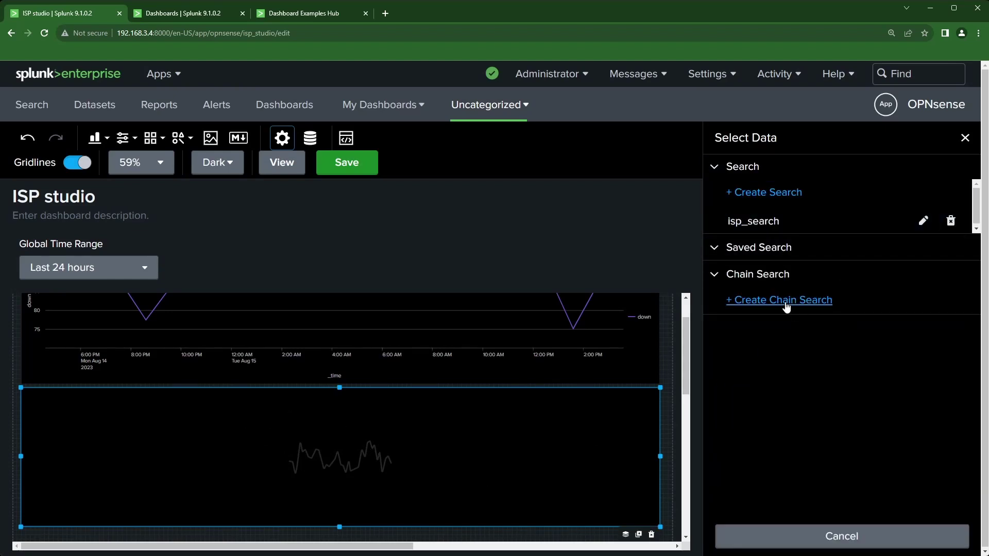
{"action": "left_click", "coordinate": [771, 227]}
Step: Switch the lower chart's Y field from down to up
{"action": "scroll", "coordinate": [439, 440], "scroll_direction": "down", "scroll_amount": 2}
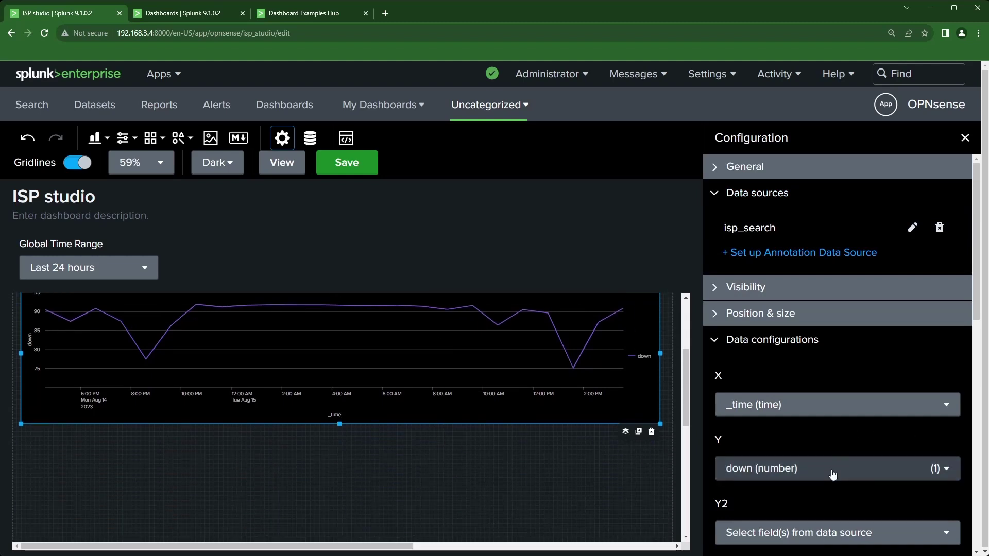
{"action": "scroll", "coordinate": [833, 474], "scroll_direction": "down", "scroll_amount": 1}
{"action": "left_click", "coordinate": [829, 421]}
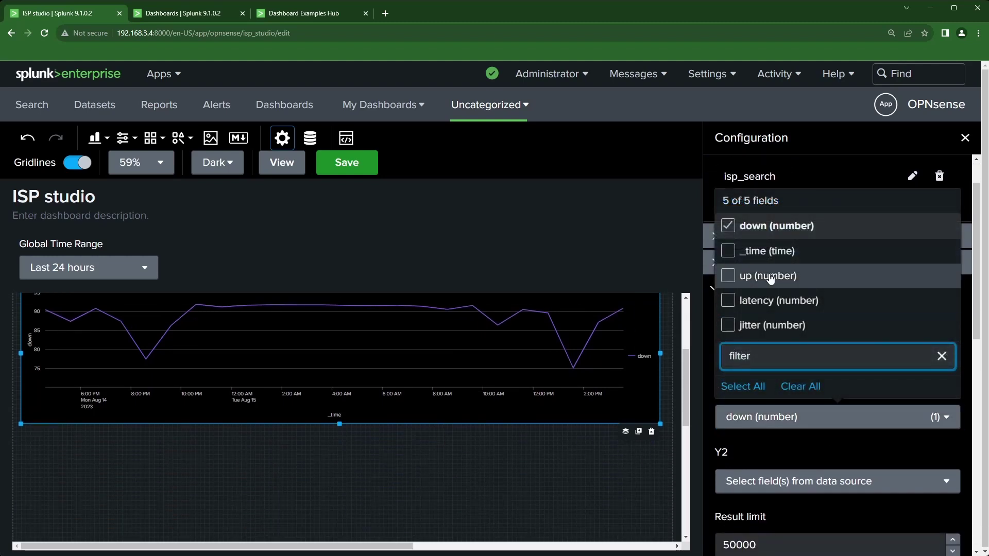
{"action": "left_click", "coordinate": [734, 228]}
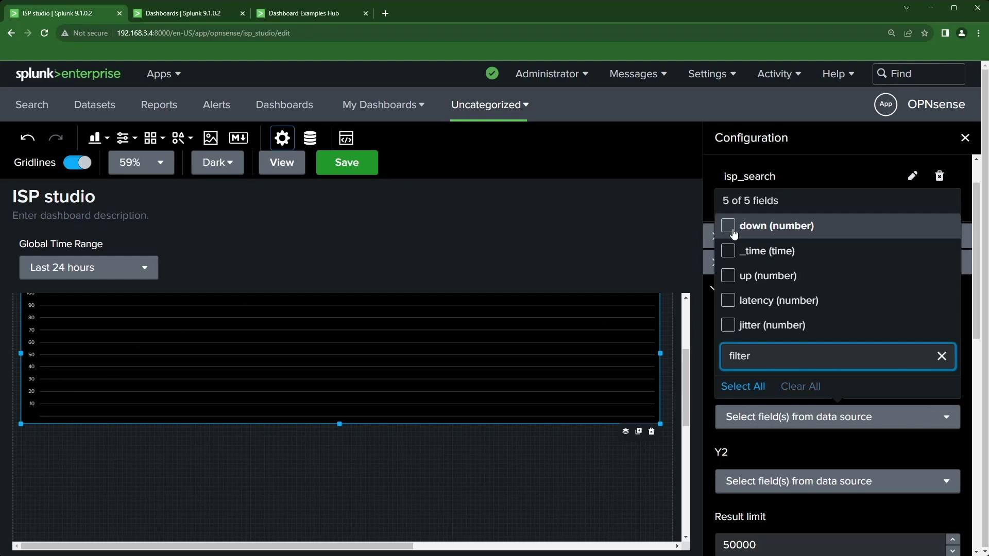
{"action": "left_click", "coordinate": [730, 278]}
{"action": "scroll", "coordinate": [483, 486], "scroll_direction": "up", "scroll_amount": 3}
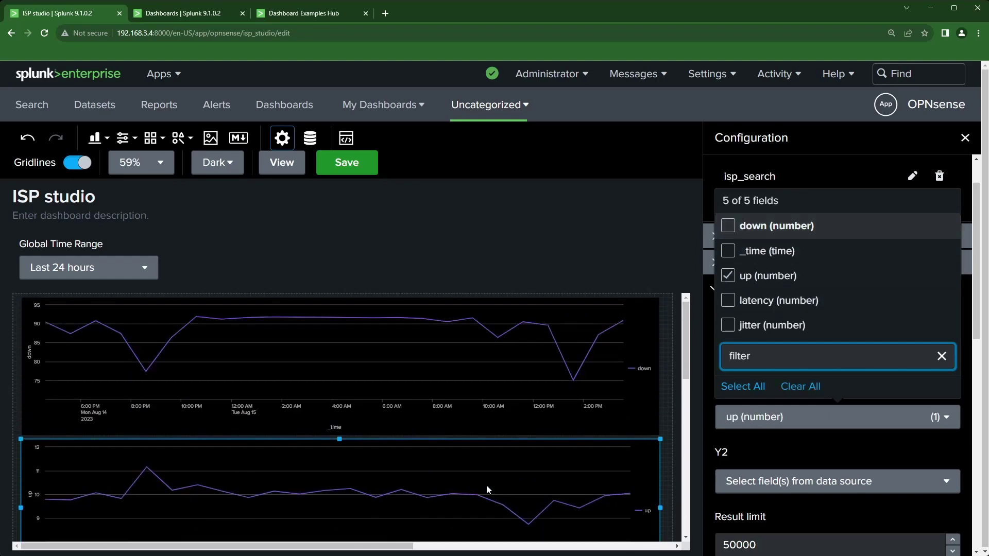
{"action": "scroll", "coordinate": [541, 415], "scroll_direction": "down", "scroll_amount": 3}
{"action": "left_click", "coordinate": [490, 447]}
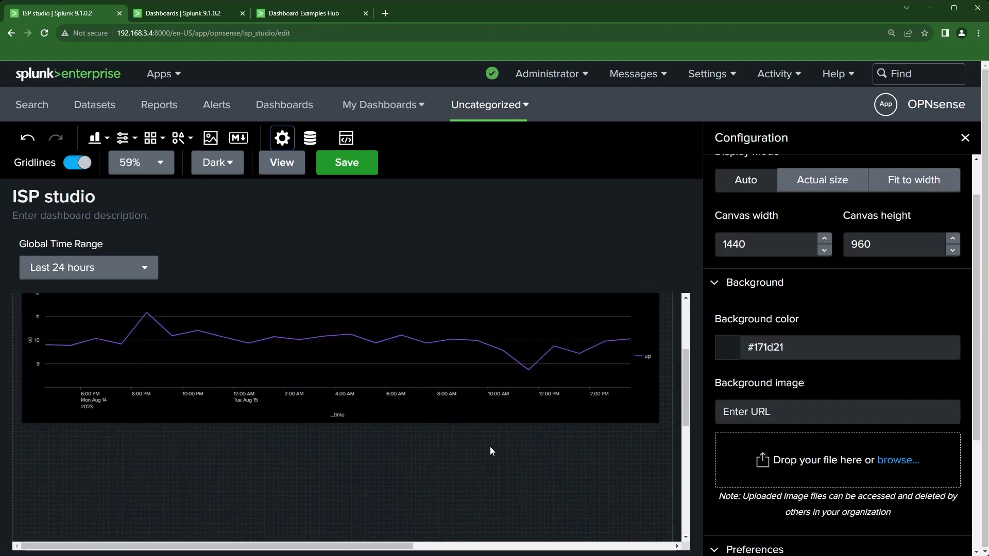
{"action": "scroll", "coordinate": [491, 451], "scroll_direction": "up", "scroll_amount": 3}
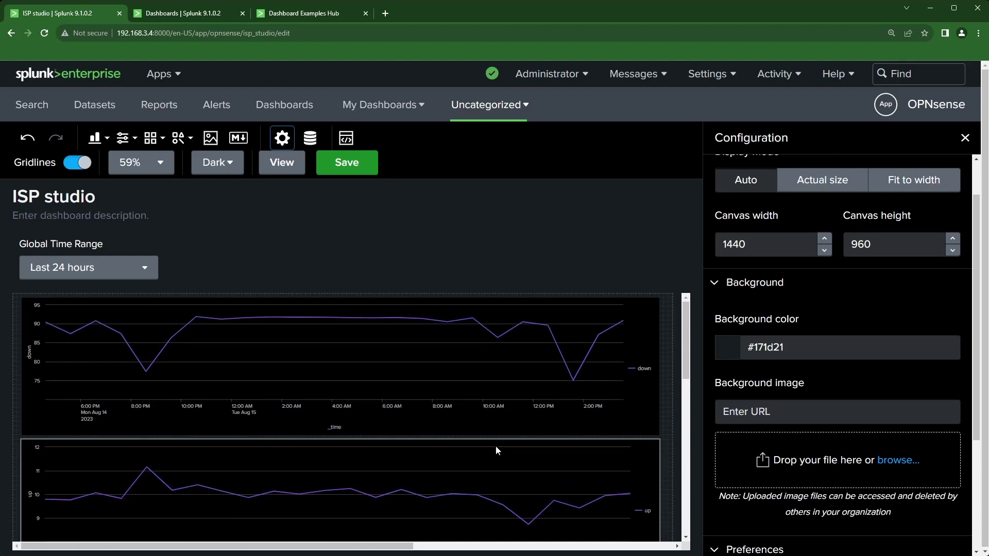
{"action": "scroll", "coordinate": [446, 432], "scroll_direction": "down", "scroll_amount": 3}
{"action": "scroll", "coordinate": [448, 432], "scroll_direction": "up", "scroll_amount": 3}
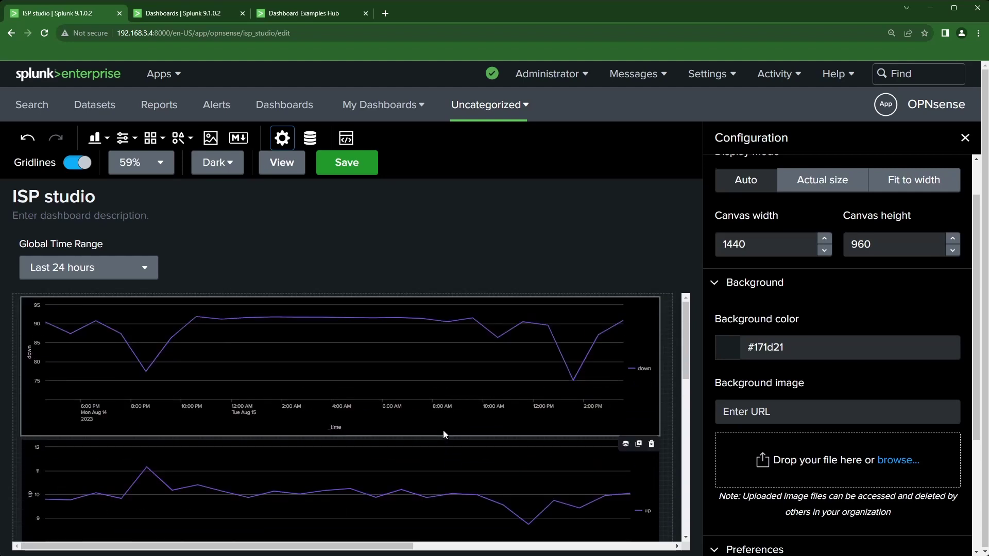
{"action": "scroll", "coordinate": [443, 430], "scroll_direction": "down", "scroll_amount": 4}
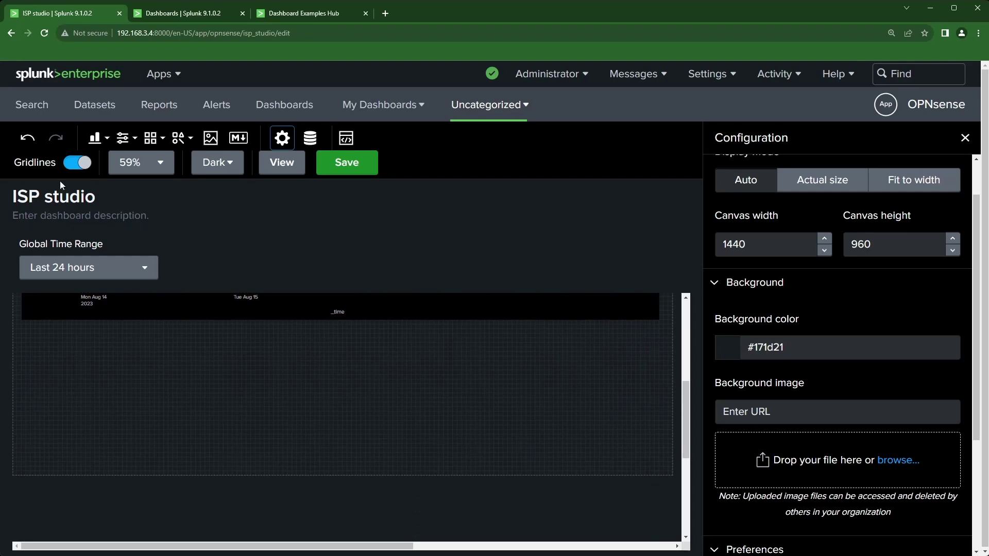
Step: Add a wide line chart under the up chart, fed by isp_search
{"action": "left_click", "coordinate": [97, 137]}
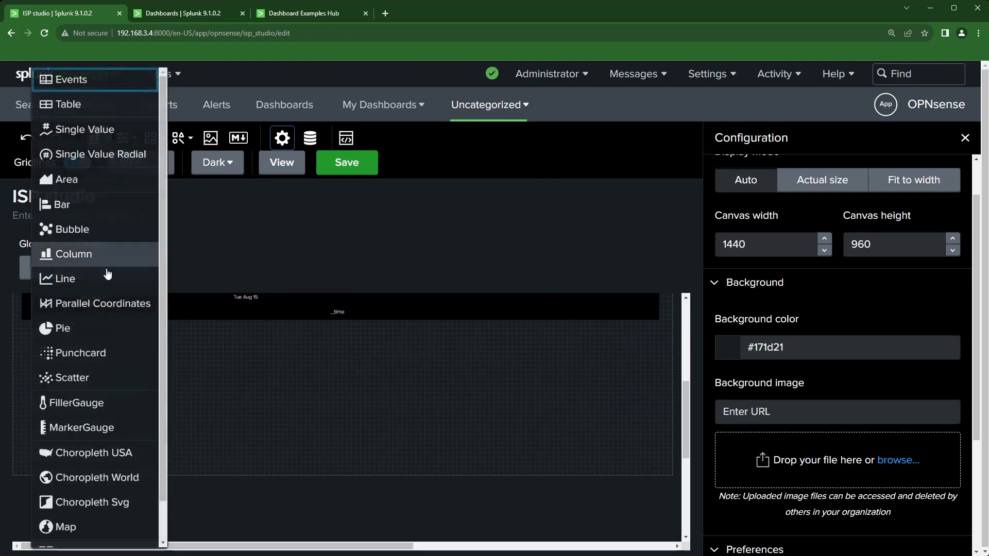
{"action": "left_click", "coordinate": [72, 278]}
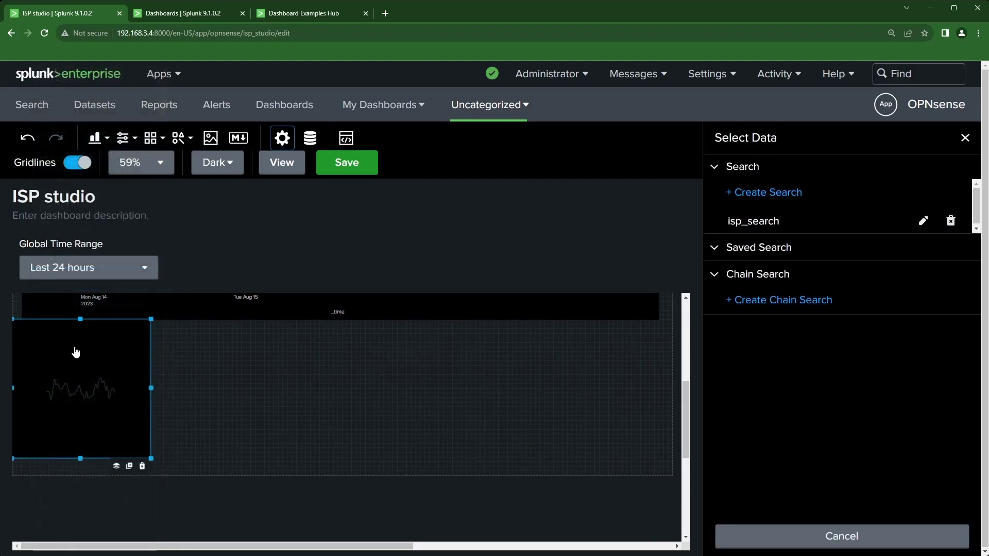
{"action": "left_click_drag", "start_coordinate": [72, 372], "coordinate": [162, 385]}
{"action": "left_click_drag", "start_coordinate": [237, 397], "coordinate": [629, 407]}
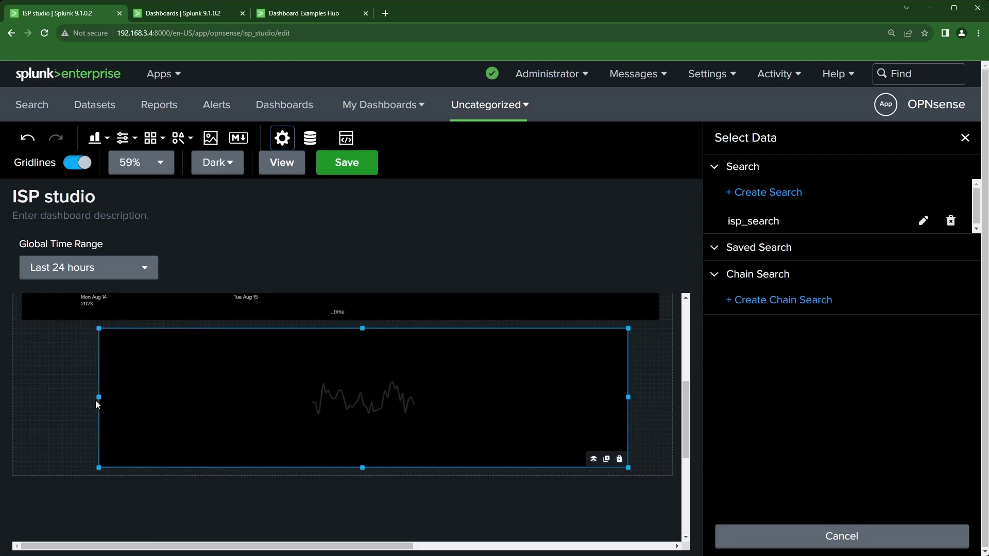
{"action": "left_click_drag", "start_coordinate": [99, 396], "coordinate": [77, 404]}
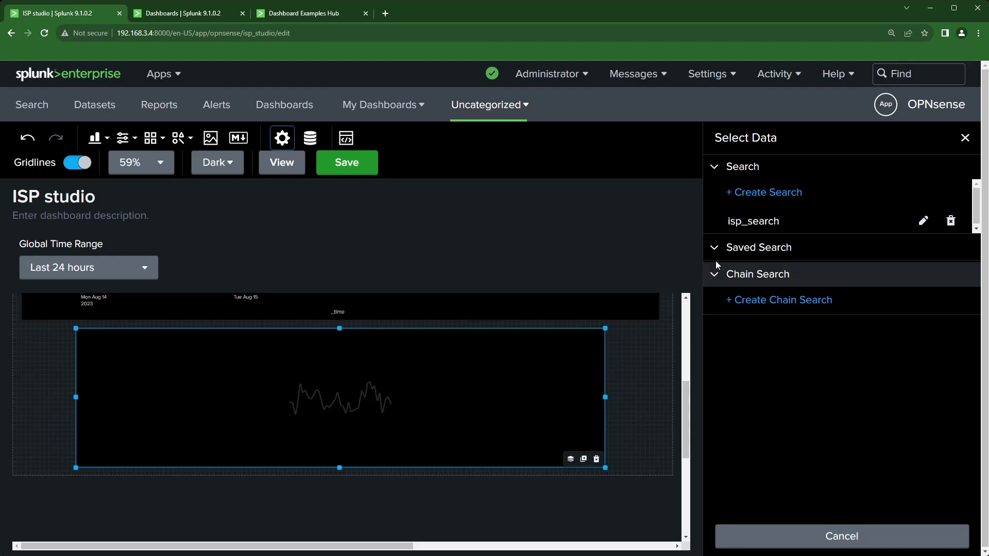
{"action": "left_click", "coordinate": [754, 221]}
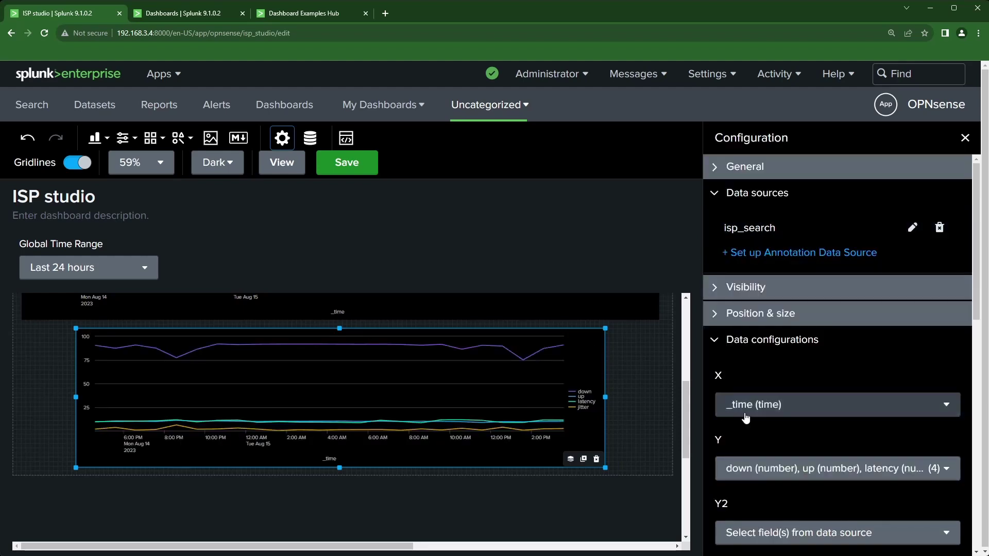
Step: Uncheck up and down in its Y fields, leaving latency and jitter
{"action": "scroll", "coordinate": [844, 461], "scroll_direction": "down", "scroll_amount": 1}
{"action": "left_click", "coordinate": [844, 417]}
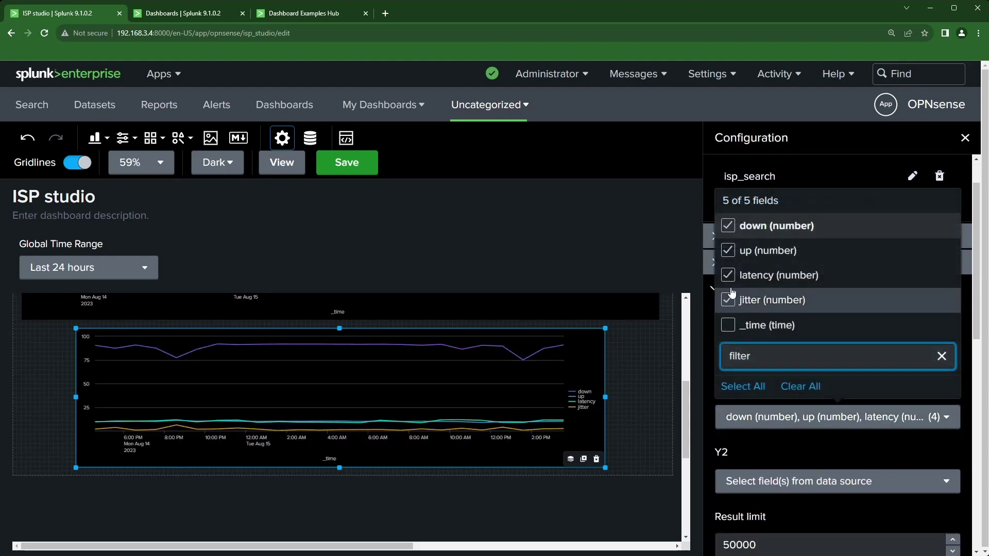
{"action": "left_click", "coordinate": [728, 250]}
{"action": "left_click", "coordinate": [727, 225]}
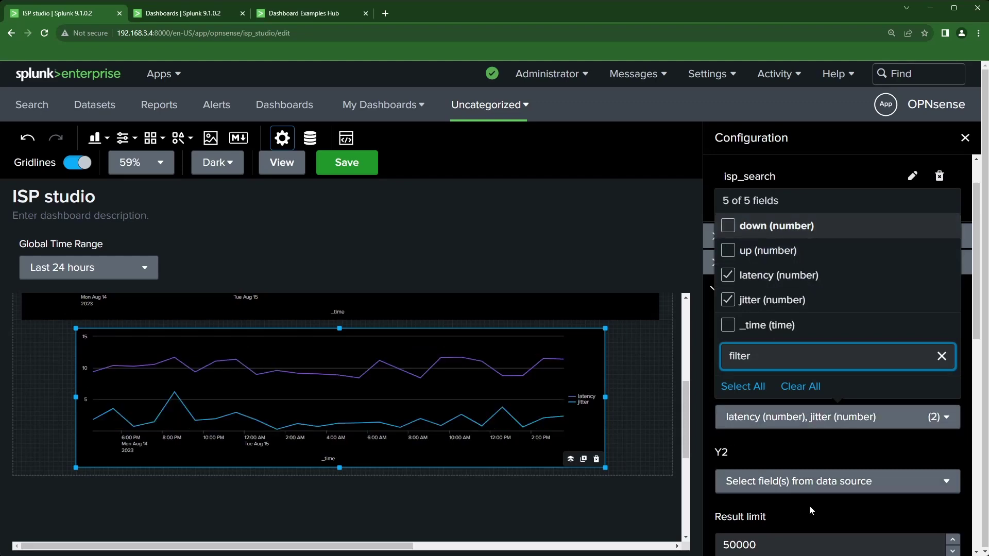
{"action": "left_click", "coordinate": [474, 483]}
{"action": "scroll", "coordinate": [474, 495], "scroll_direction": "up", "scroll_amount": 3}
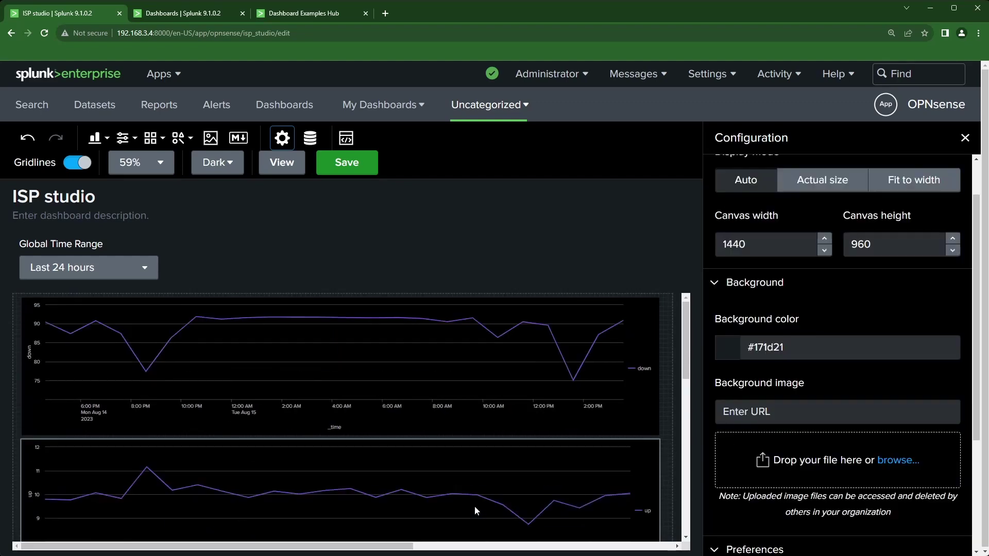
Step: Save ISP studio and switch it to view mode to check the down and up charts
{"action": "left_click", "coordinate": [345, 163]}
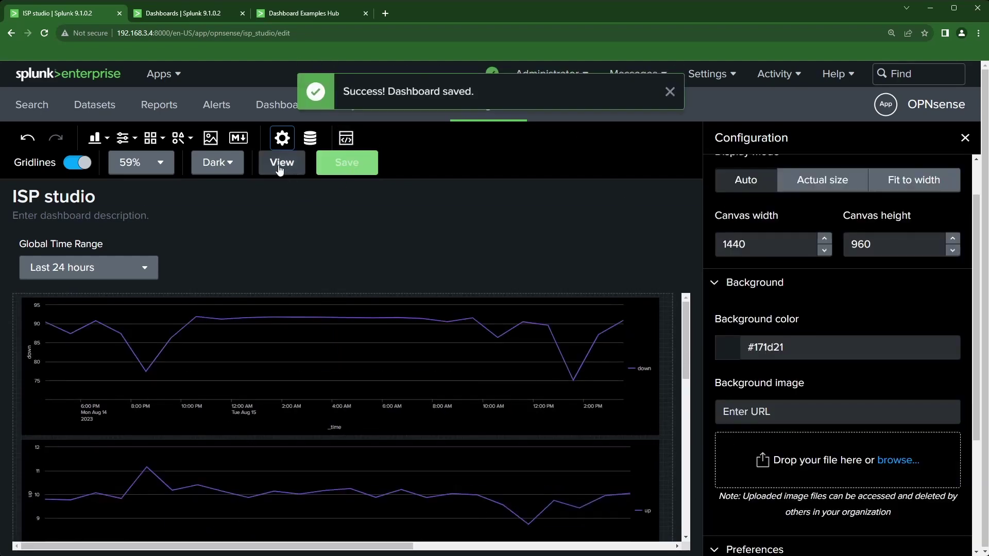
{"action": "left_click", "coordinate": [282, 163]}
{"action": "scroll", "coordinate": [581, 357], "scroll_direction": "down", "scroll_amount": 3}
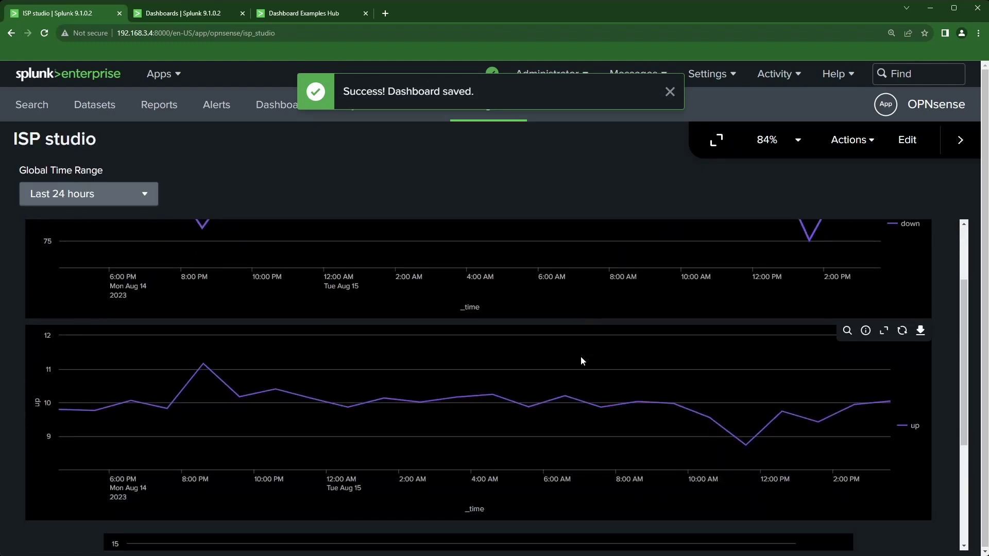
{"action": "scroll", "coordinate": [580, 356], "scroll_direction": "down", "scroll_amount": 3}
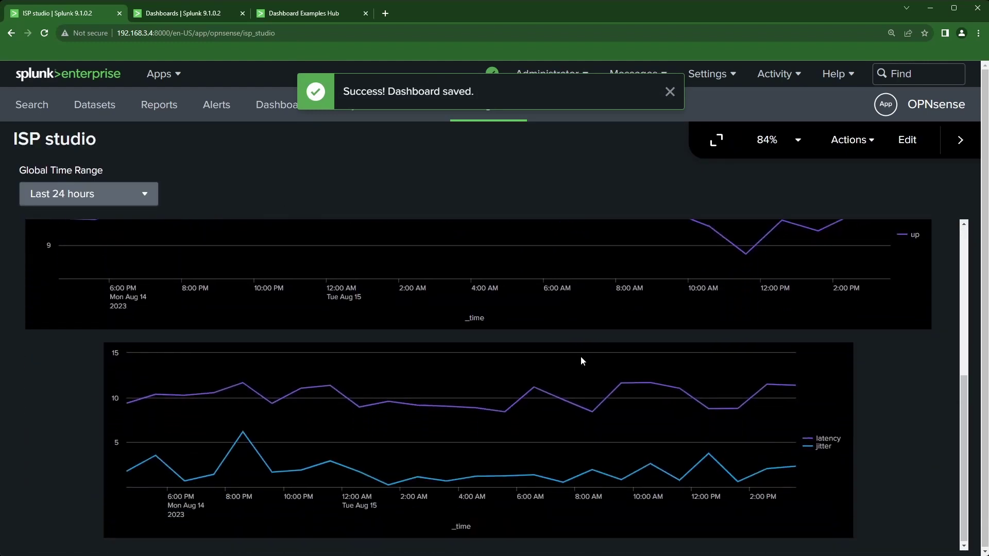
{"action": "scroll", "coordinate": [580, 357], "scroll_direction": "up", "scroll_amount": 4}
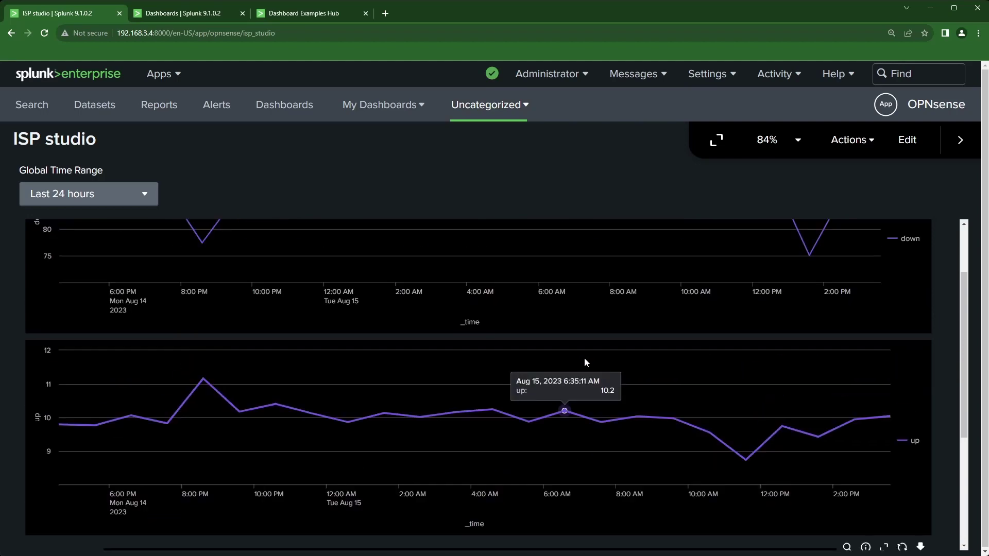
{"action": "scroll", "coordinate": [585, 359], "scroll_direction": "up", "scroll_amount": 2}
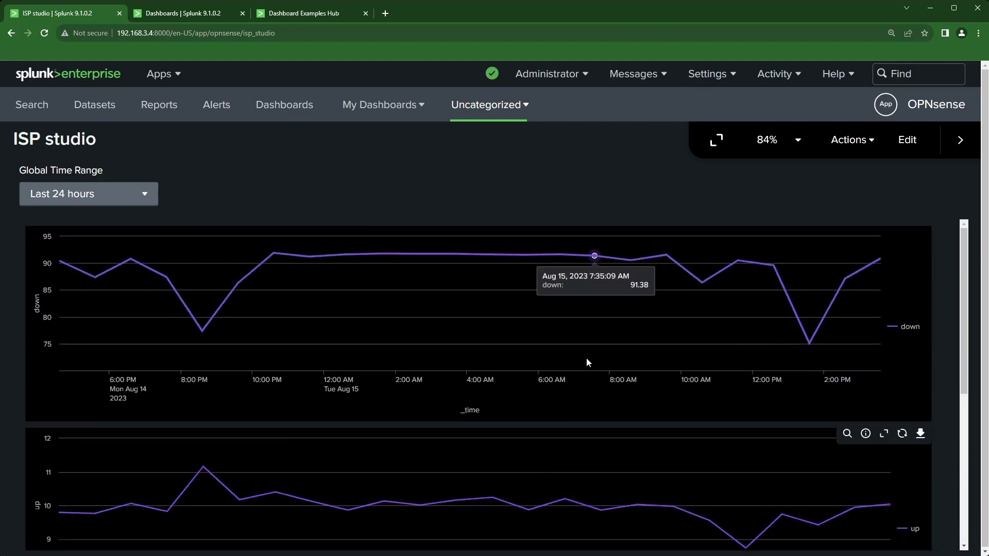
Step: Review the latency/jitter chart below the top charts, then open the Activity menu
{"action": "scroll", "coordinate": [455, 385], "scroll_direction": "down", "scroll_amount": 4}
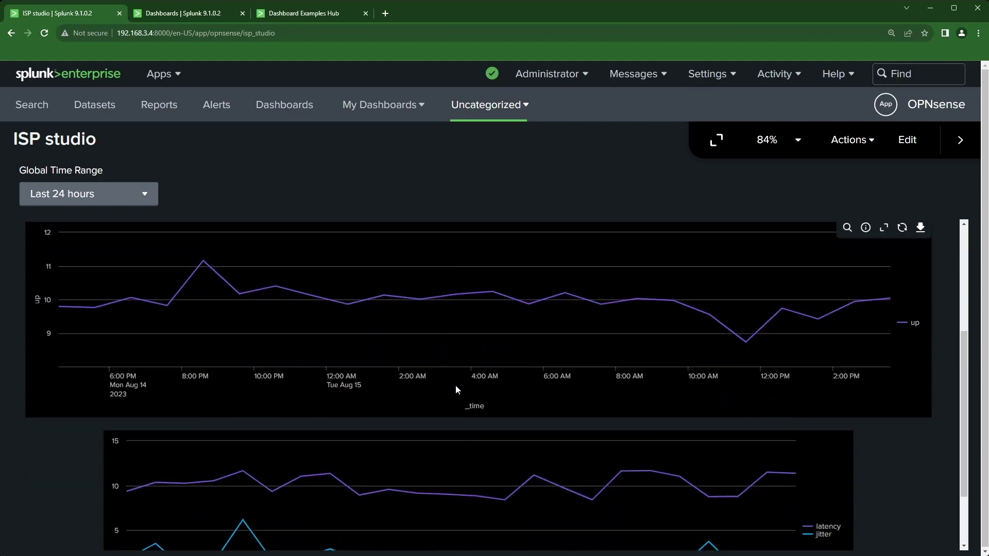
{"action": "scroll", "coordinate": [455, 390], "scroll_direction": "down", "scroll_amount": 2}
{"action": "scroll", "coordinate": [456, 389], "scroll_direction": "up", "scroll_amount": 4}
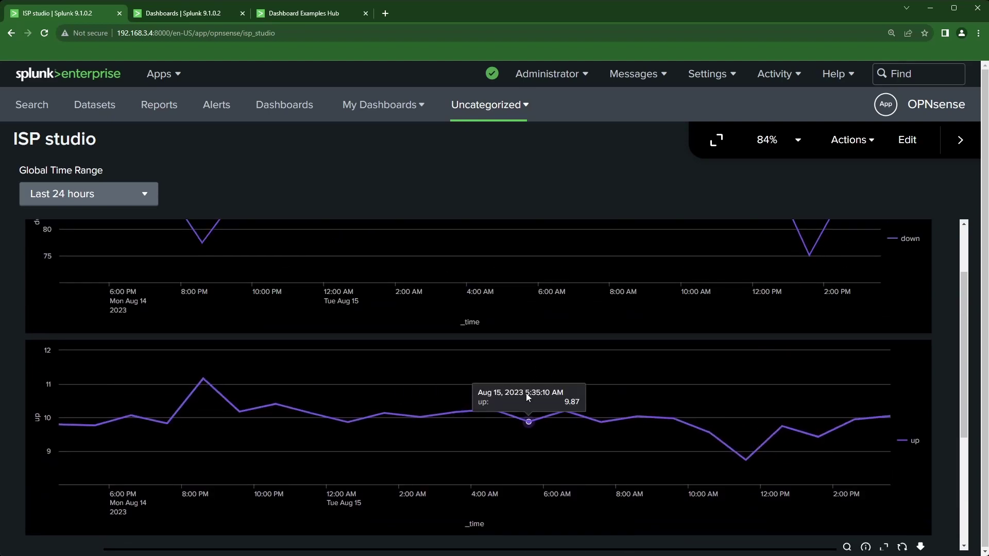
{"action": "scroll", "coordinate": [526, 392], "scroll_direction": "up", "scroll_amount": 2}
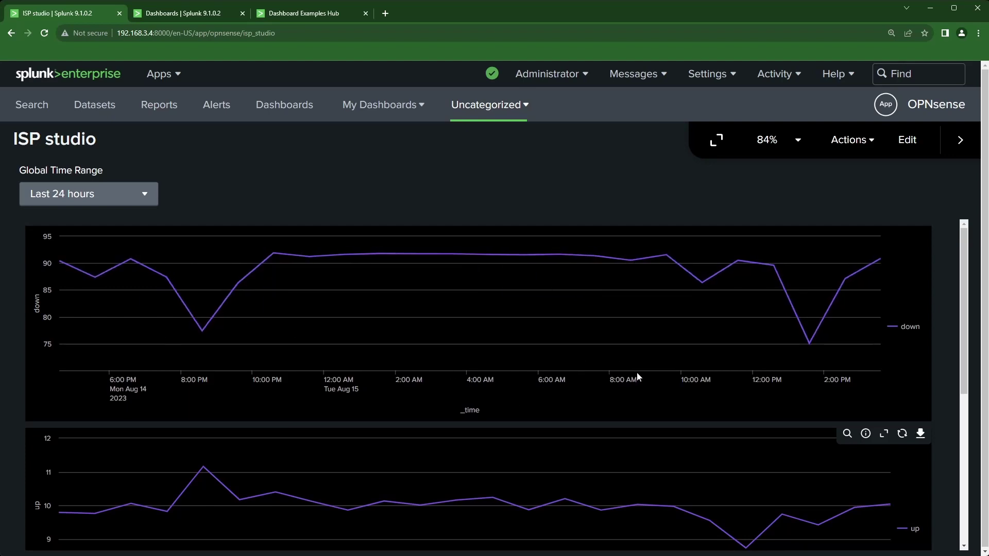
{"action": "scroll", "coordinate": [367, 363], "scroll_direction": "down", "scroll_amount": 3}
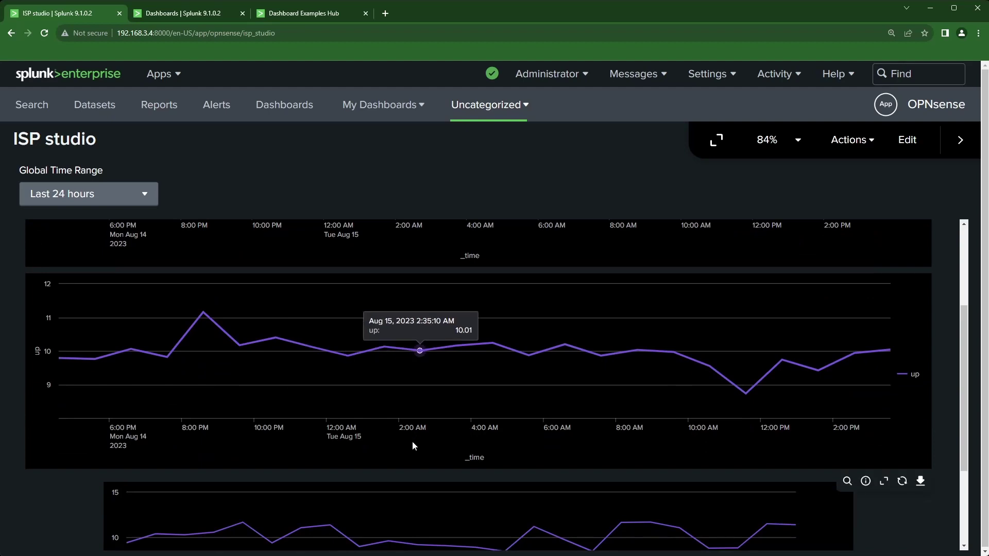
{"action": "left_click", "coordinate": [774, 77]}
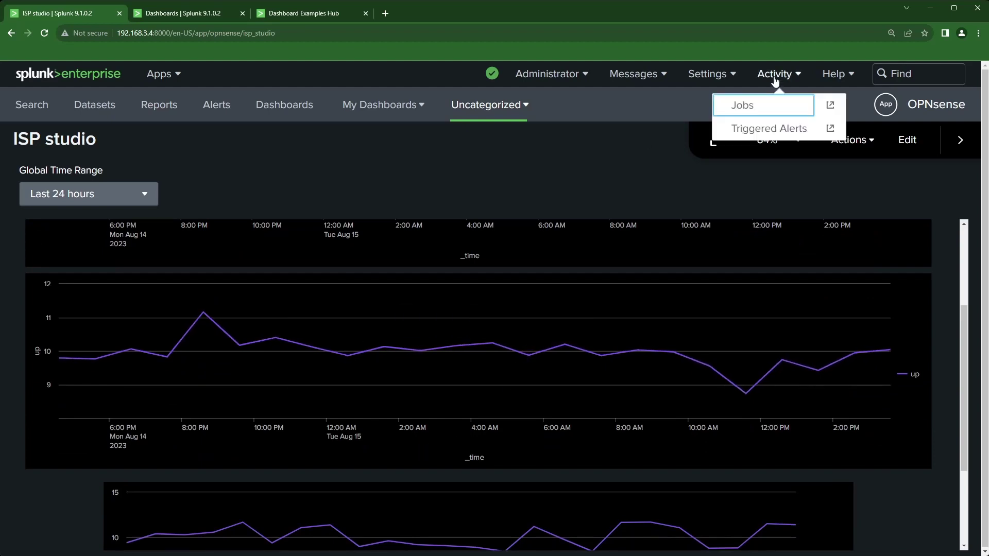
Step: Open Activity > Jobs in a new tab and browse the 19 listed jobs, including the speedtest searches
{"action": "left_click", "coordinate": [827, 108]}
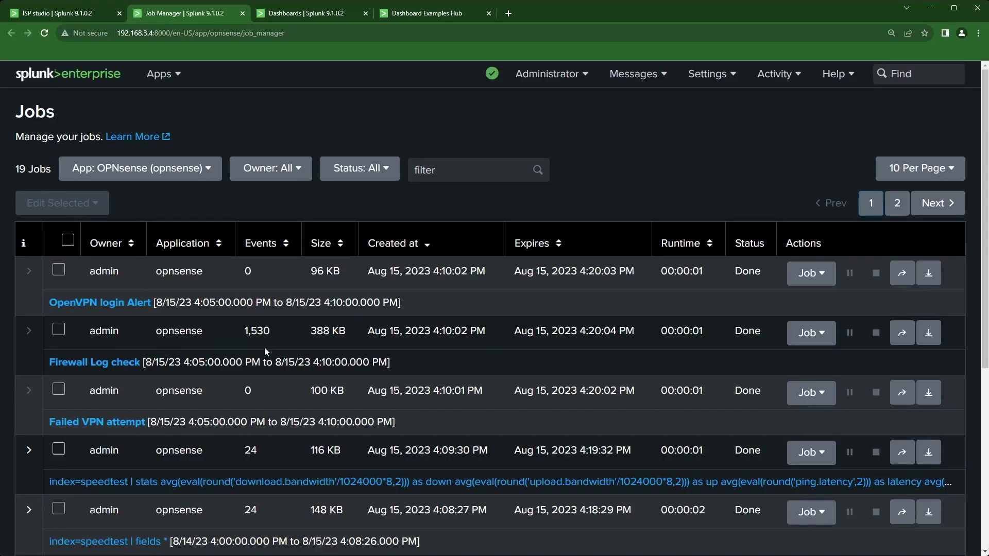
{"action": "scroll", "coordinate": [257, 370], "scroll_direction": "down", "scroll_amount": 2}
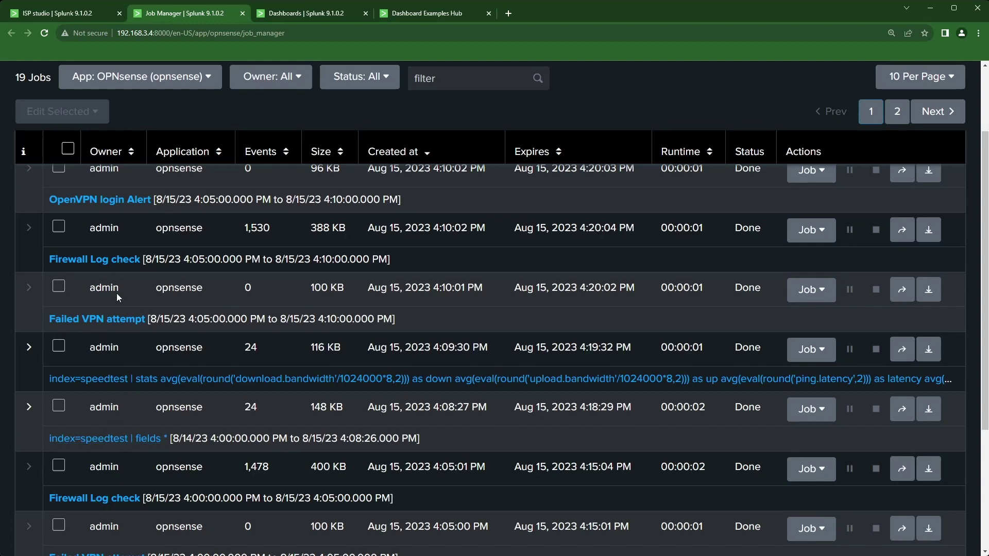
{"action": "scroll", "coordinate": [116, 292], "scroll_direction": "up", "scroll_amount": 1}
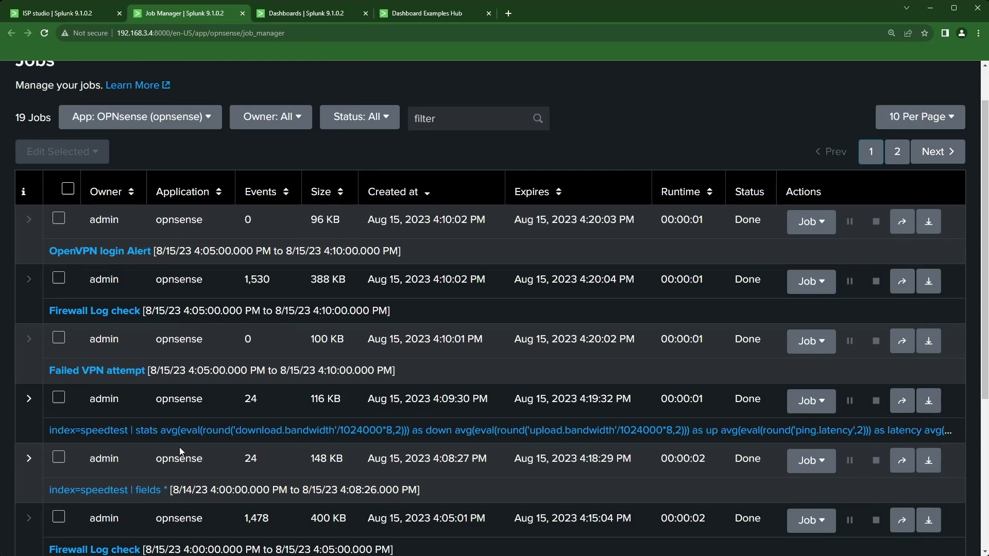
{"action": "scroll", "coordinate": [218, 400], "scroll_direction": "up", "scroll_amount": 1}
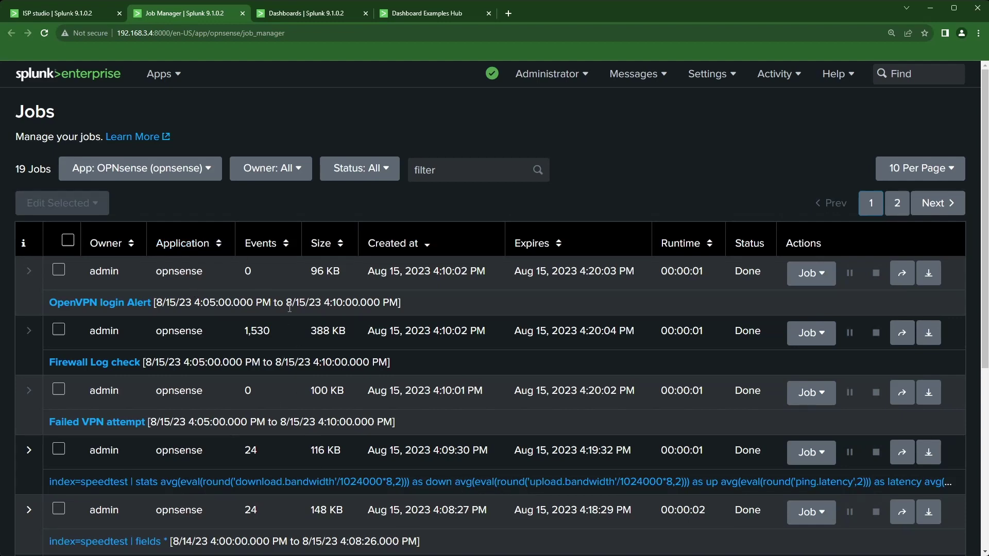
Step: Close the Jobs tab and put ISP studio back into edit mode
{"action": "left_click", "coordinate": [242, 14]}
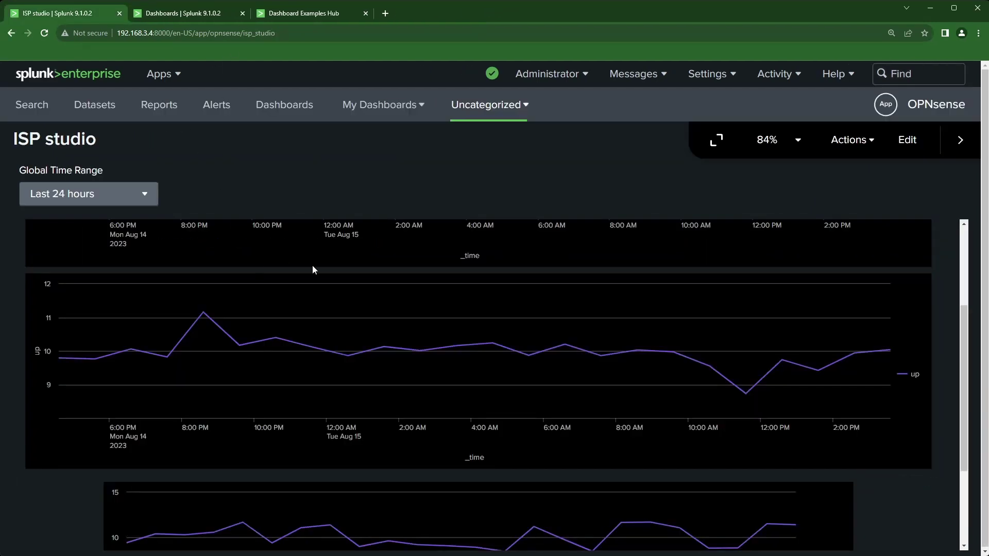
{"action": "scroll", "coordinate": [536, 351], "scroll_direction": "down", "scroll_amount": 4}
{"action": "scroll", "coordinate": [542, 358], "scroll_direction": "up", "scroll_amount": 4}
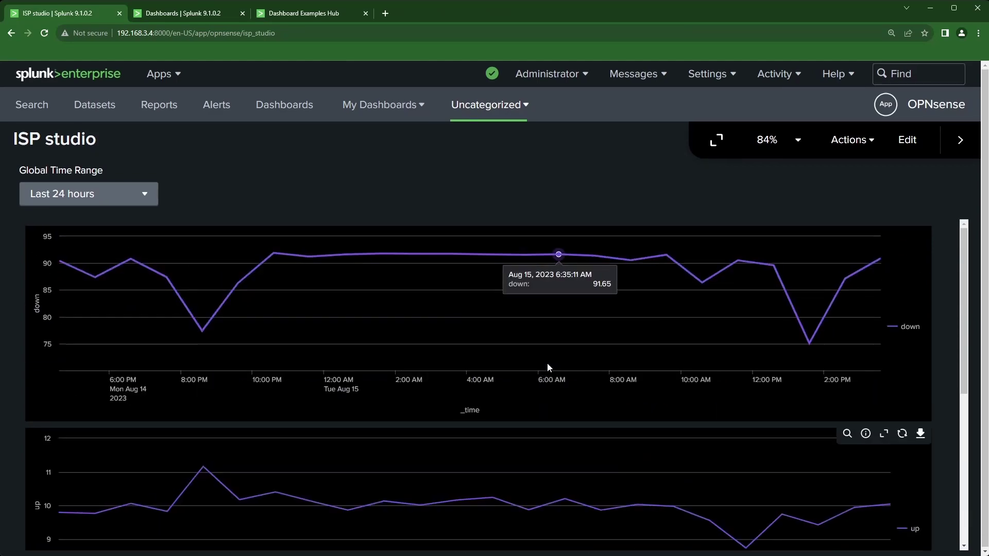
{"action": "left_click", "coordinate": [919, 139]}
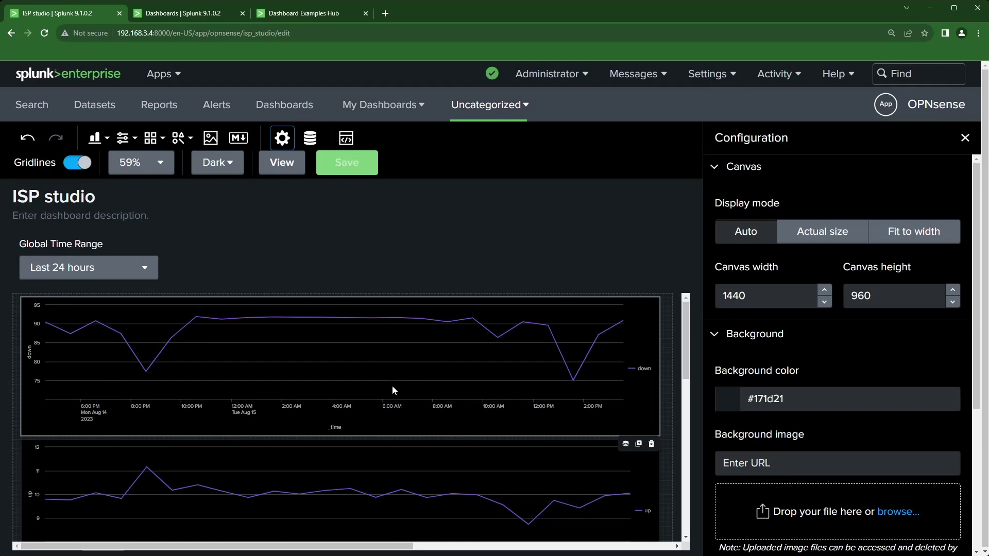
{"action": "scroll", "coordinate": [391, 390], "scroll_direction": "down", "scroll_amount": 1}
{"action": "scroll", "coordinate": [393, 391], "scroll_direction": "up", "scroll_amount": 1}
Step: Narrow the down chart and drag the up chart into the top row beside it
{"action": "left_click", "coordinate": [633, 353]}
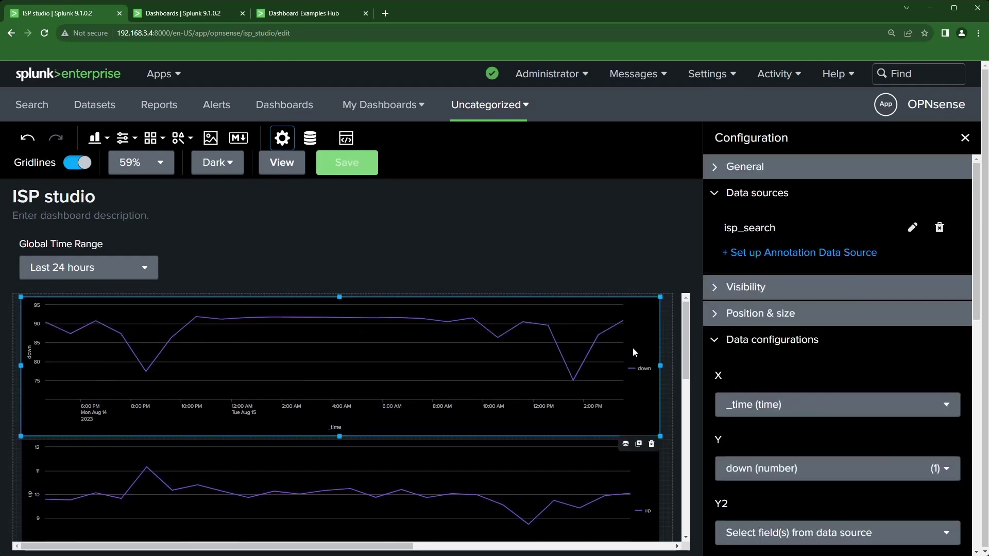
{"action": "left_click_drag", "start_coordinate": [660, 366], "coordinate": [282, 382]}
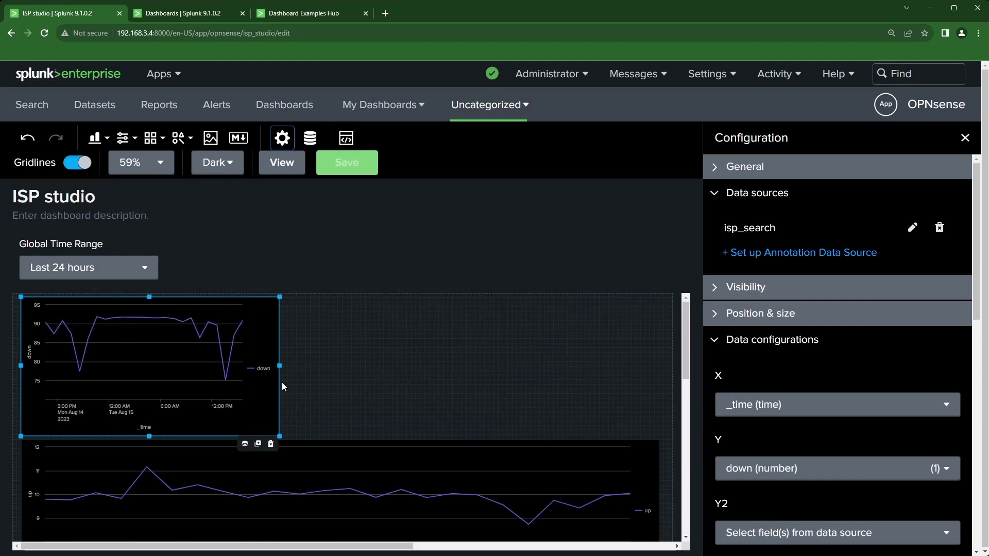
{"action": "left_click_drag", "start_coordinate": [376, 468], "coordinate": [400, 351]}
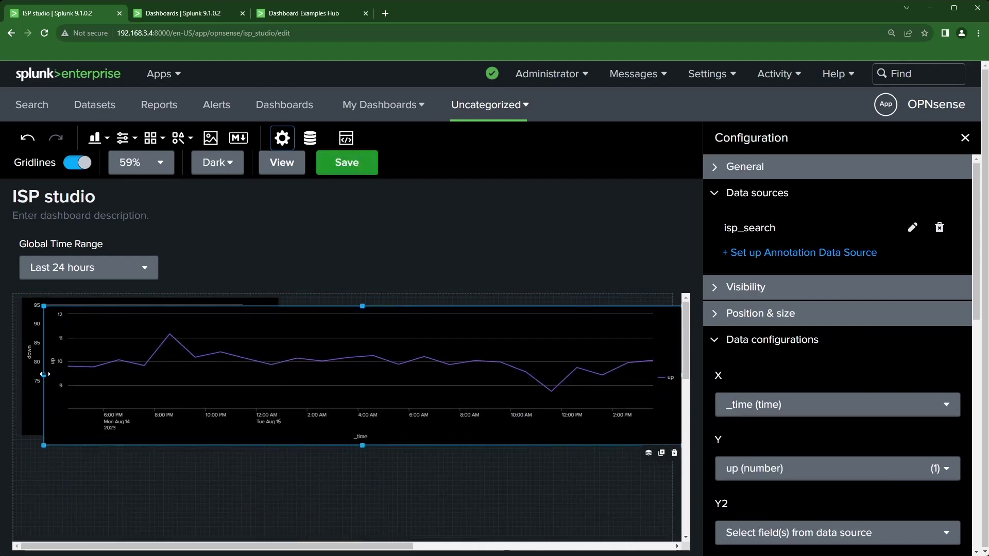
{"action": "left_click_drag", "start_coordinate": [45, 375], "coordinate": [332, 358]}
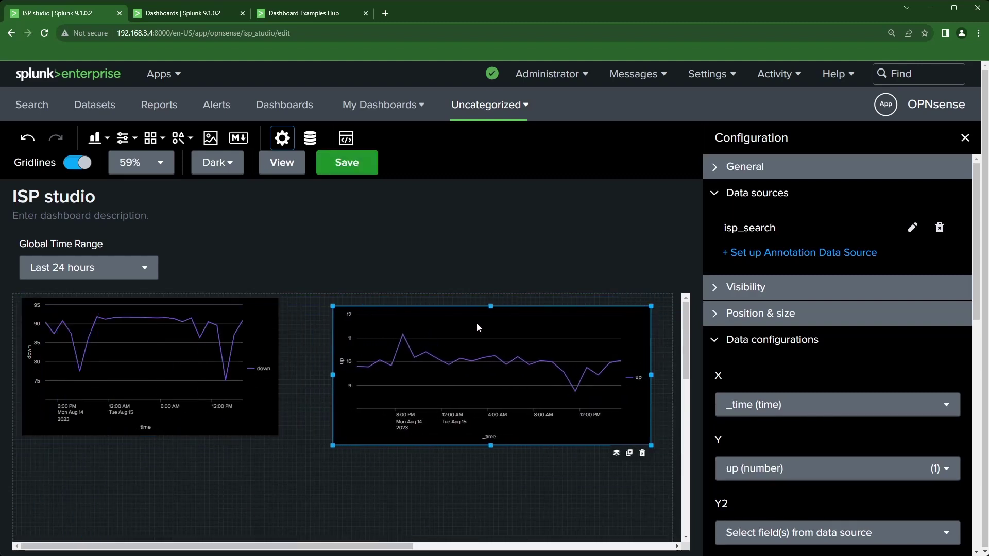
{"action": "left_click_drag", "start_coordinate": [477, 323], "coordinate": [497, 314]}
Step: Compare the down and up charts' position and size values
{"action": "left_click", "coordinate": [214, 335]}
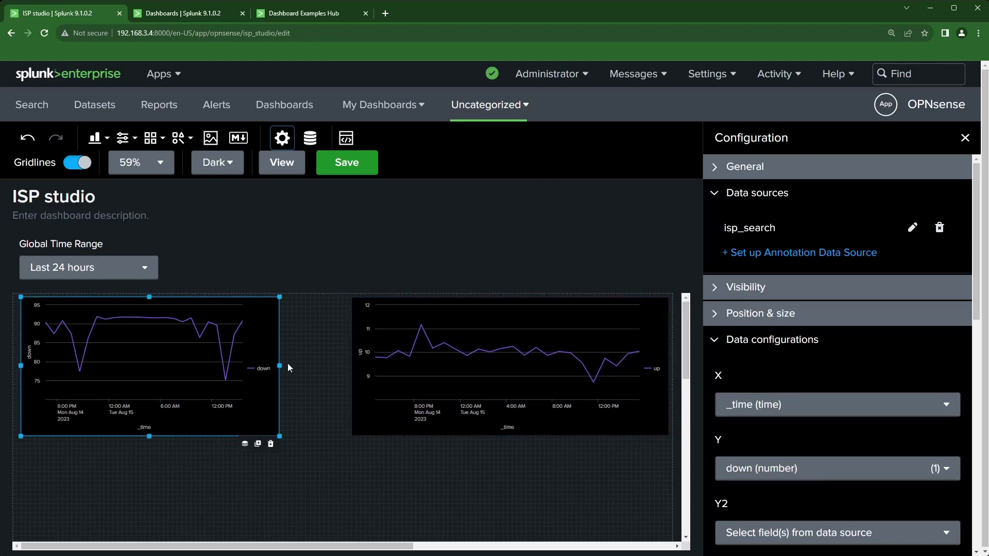
{"action": "left_click_drag", "start_coordinate": [280, 366], "coordinate": [323, 364]}
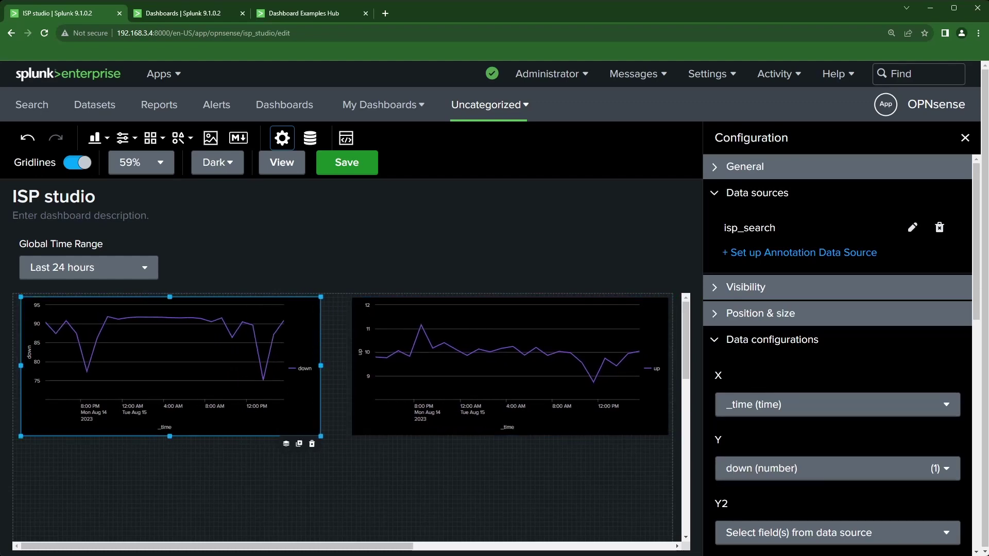
{"action": "left_click", "coordinate": [808, 313]}
{"action": "scroll", "coordinate": [810, 360], "scroll_direction": "down", "scroll_amount": 2}
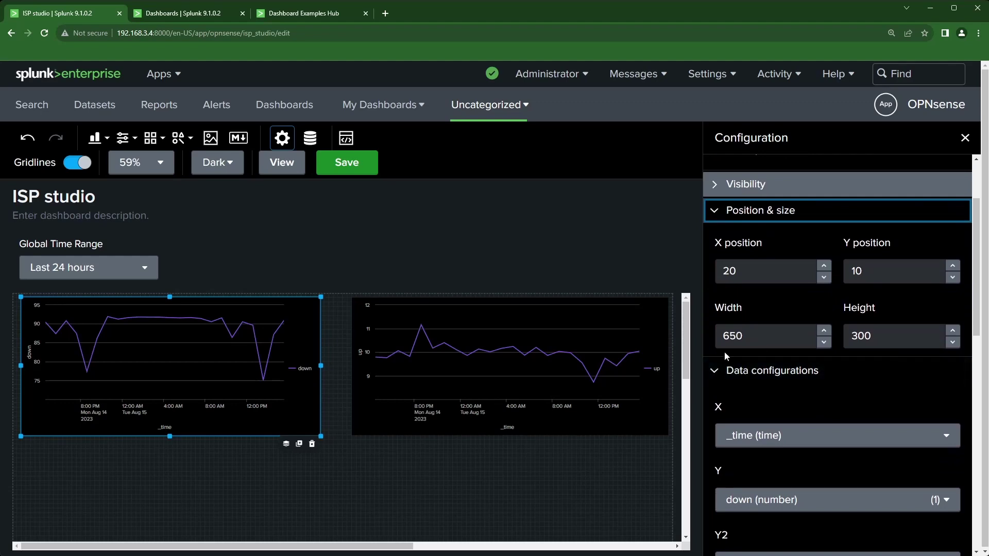
{"action": "left_click", "coordinate": [422, 370]}
{"action": "left_click", "coordinate": [357, 381]}
{"action": "left_click", "coordinate": [348, 378]}
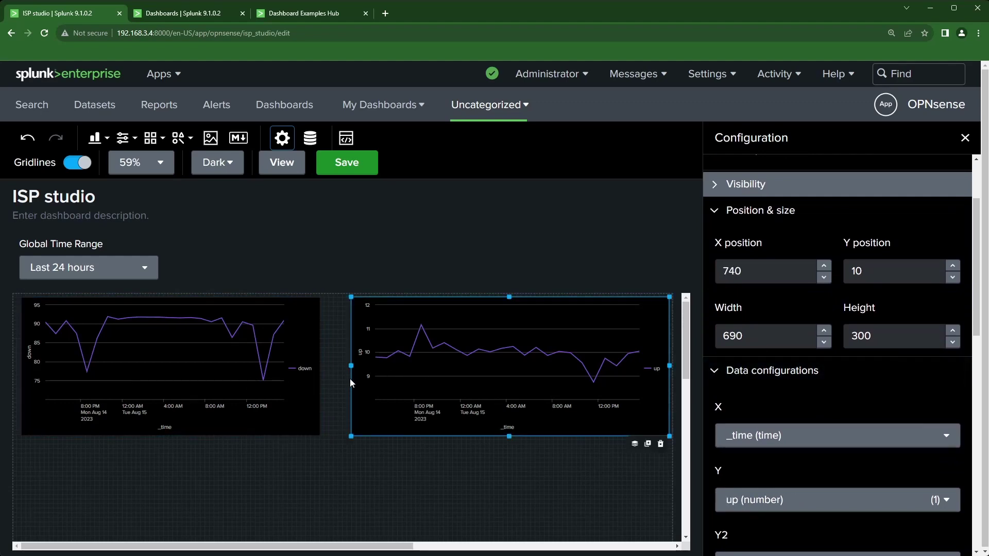
{"action": "left_click", "coordinate": [251, 385]}
Step: Set the width of both the down and up charts to 700
{"action": "left_click", "coordinate": [753, 336]}
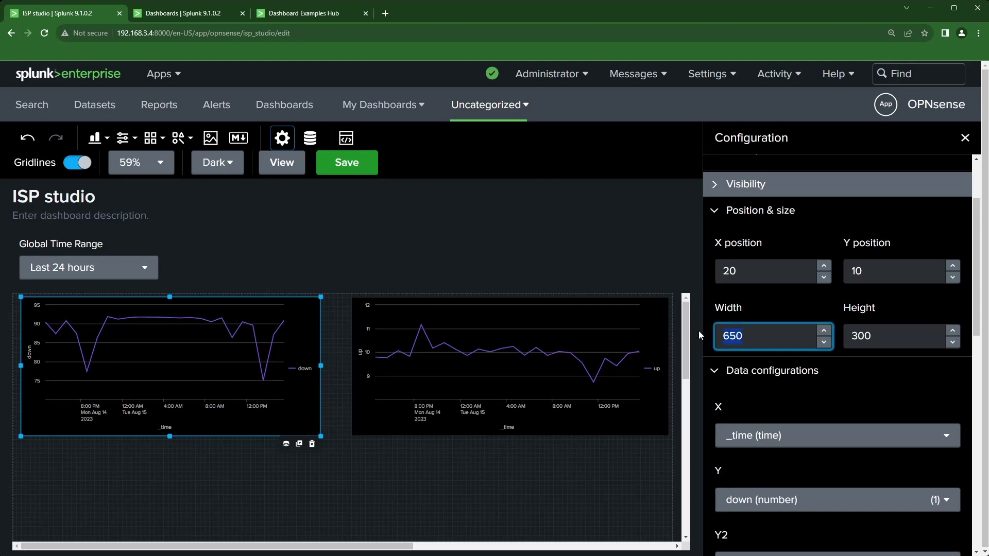
{"action": "type", "text": "700"}
{"action": "left_click", "coordinate": [663, 382]}
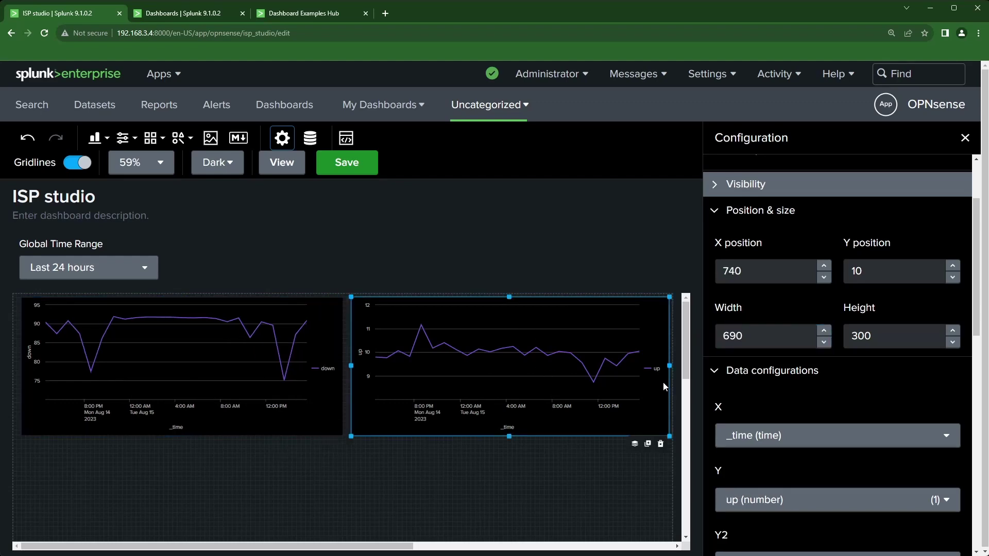
{"action": "left_click", "coordinate": [753, 336]}
{"action": "key", "text": "BackSpace"}
{"action": "key", "text": "BackSpace"}
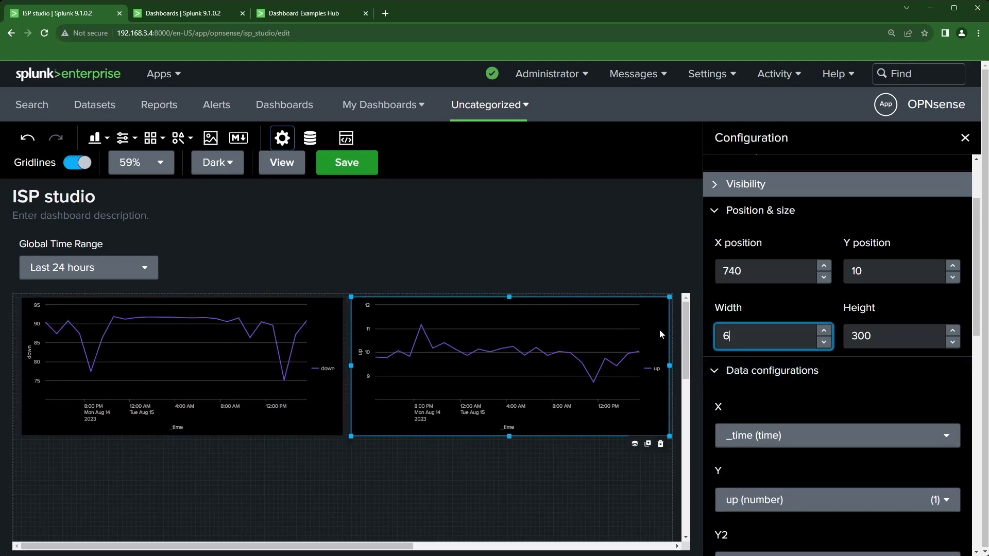
{"action": "key", "text": "BackSpace"}
{"action": "type", "text": "700"}
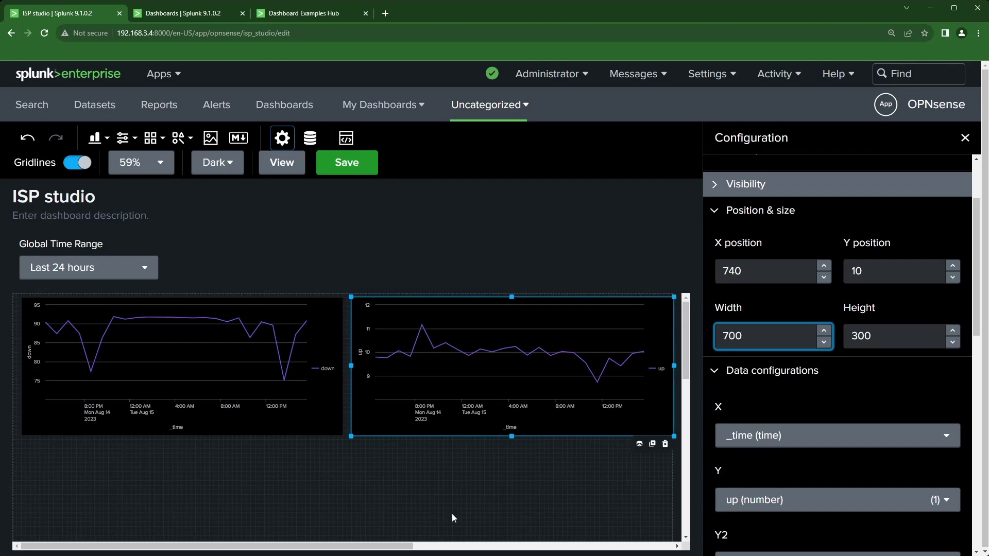
{"action": "left_click", "coordinate": [437, 513]}
Step: Drag the latency/jitter chart up so it sits directly beneath the two top charts
{"action": "scroll", "coordinate": [442, 513], "scroll_direction": "down", "scroll_amount": 2}
{"action": "left_click", "coordinate": [402, 493]}
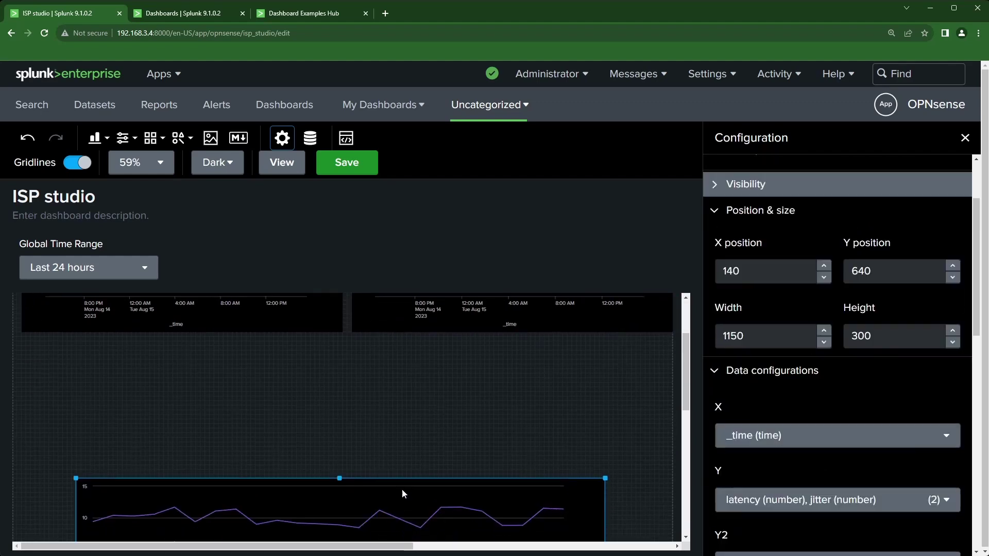
{"action": "left_click_drag", "start_coordinate": [403, 493], "coordinate": [412, 353]}
{"action": "scroll", "coordinate": [476, 506], "scroll_direction": "up", "scroll_amount": 2}
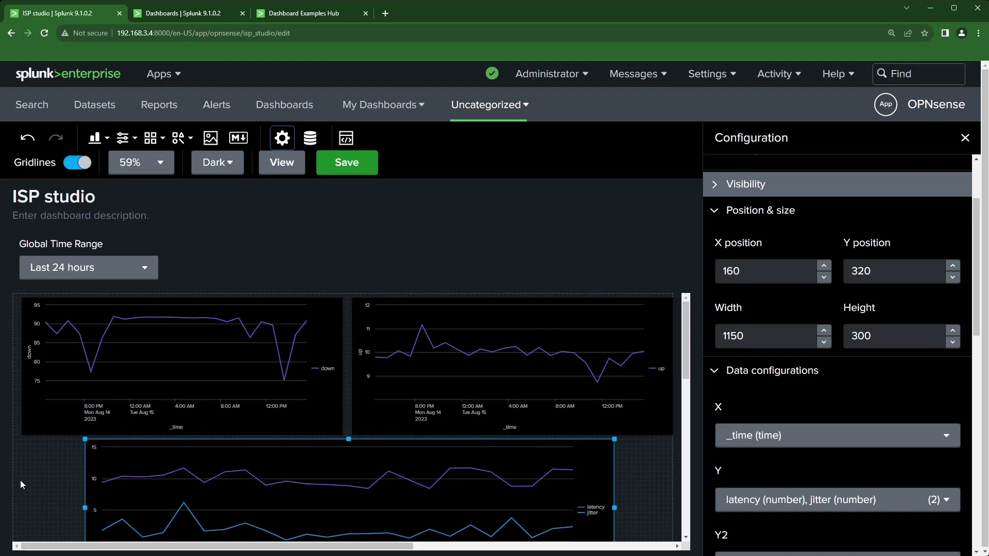
{"action": "left_click", "coordinate": [242, 343]}
{"action": "left_click", "coordinate": [466, 338]}
{"action": "left_click", "coordinate": [230, 367]}
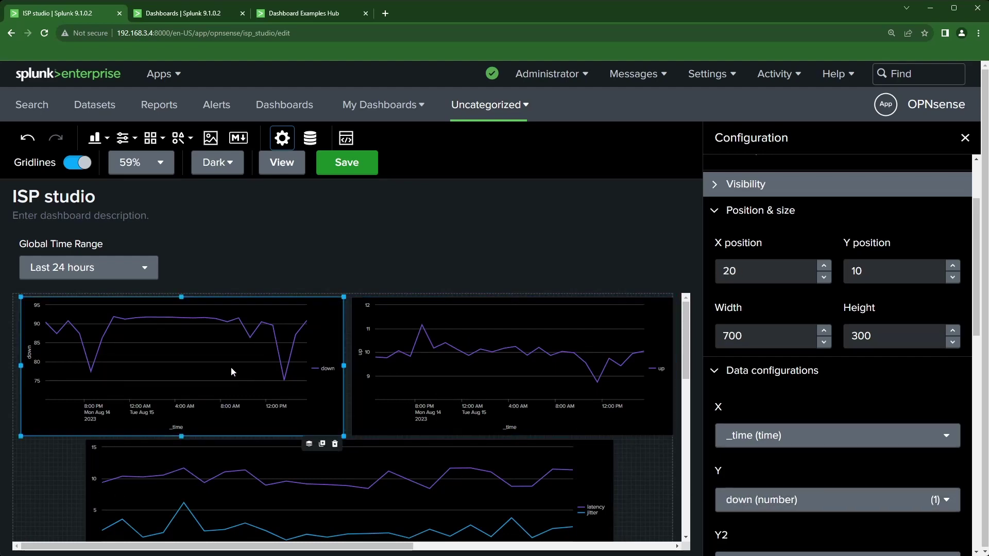
{"action": "left_click", "coordinate": [782, 210]}
Step: Collapse Data configurations and Data display, then expand the down chart's Color and style settings
{"action": "left_click", "coordinate": [777, 237]}
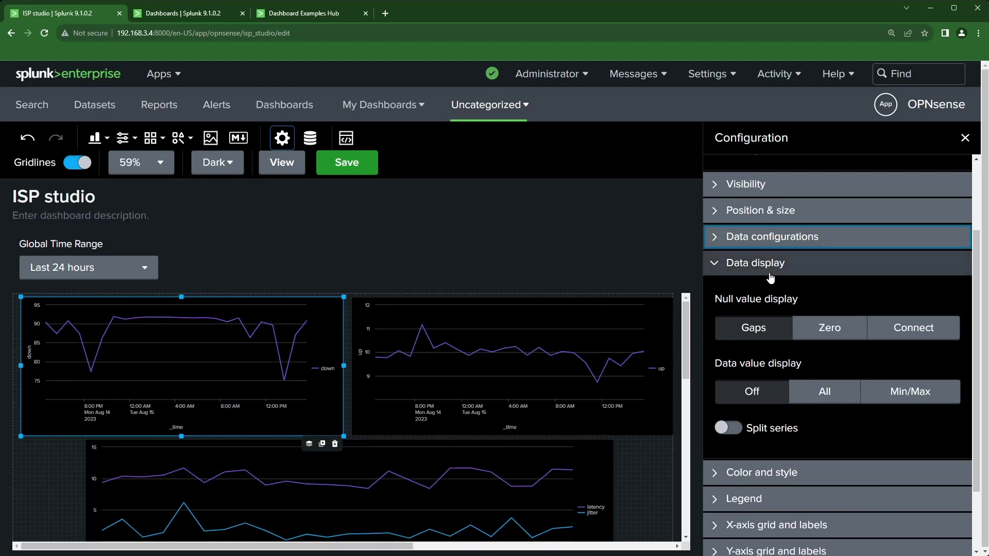
{"action": "left_click", "coordinate": [809, 263]}
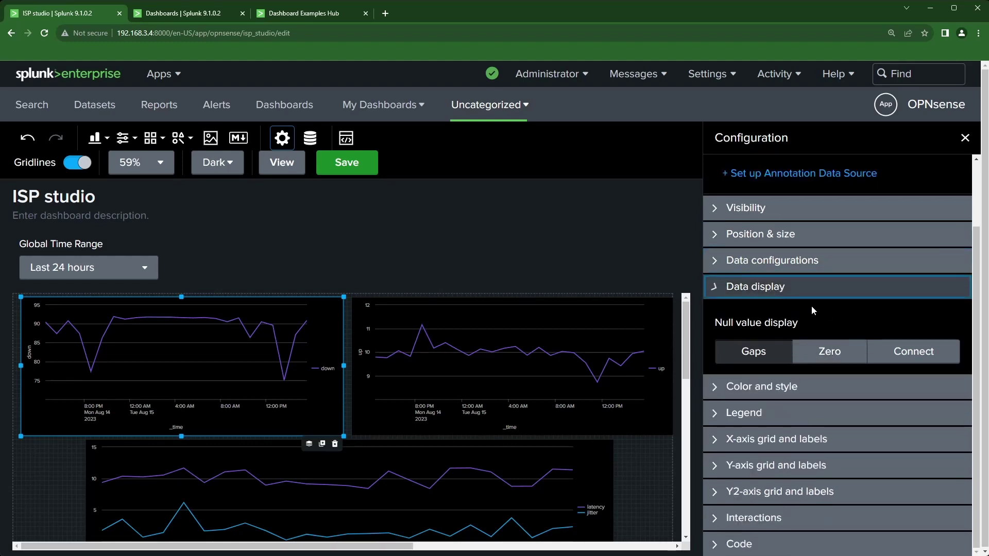
{"action": "left_click", "coordinate": [787, 422]}
{"action": "left_click", "coordinate": [796, 393]}
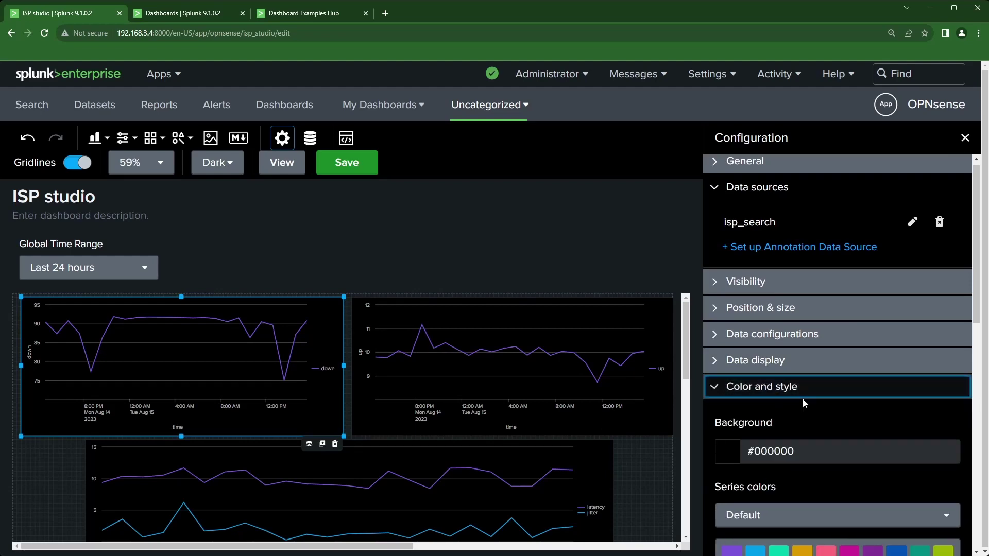
{"action": "scroll", "coordinate": [809, 397], "scroll_direction": "down", "scroll_amount": 5}
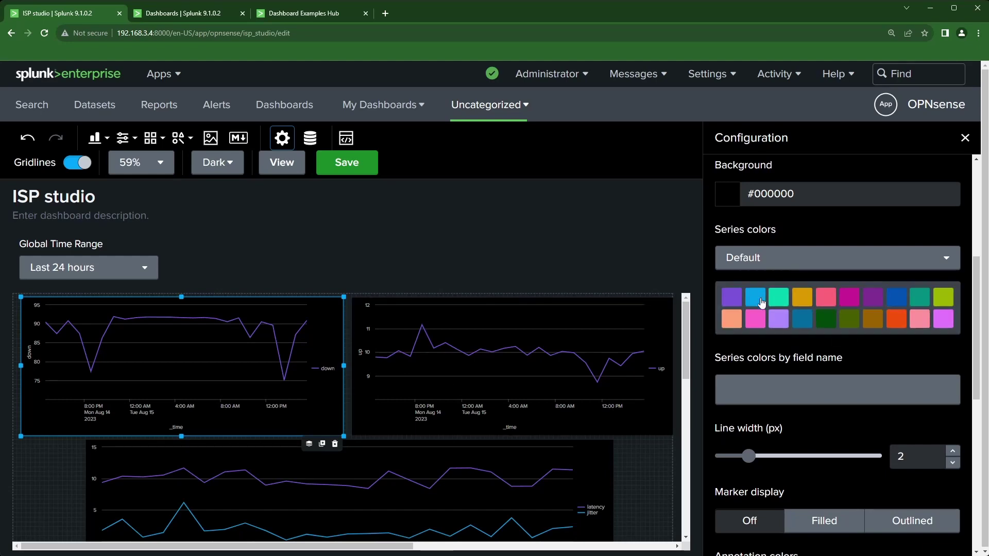
Step: Move yellow-green #99B100 to the top of the down chart's series colors
{"action": "left_click", "coordinate": [777, 310]}
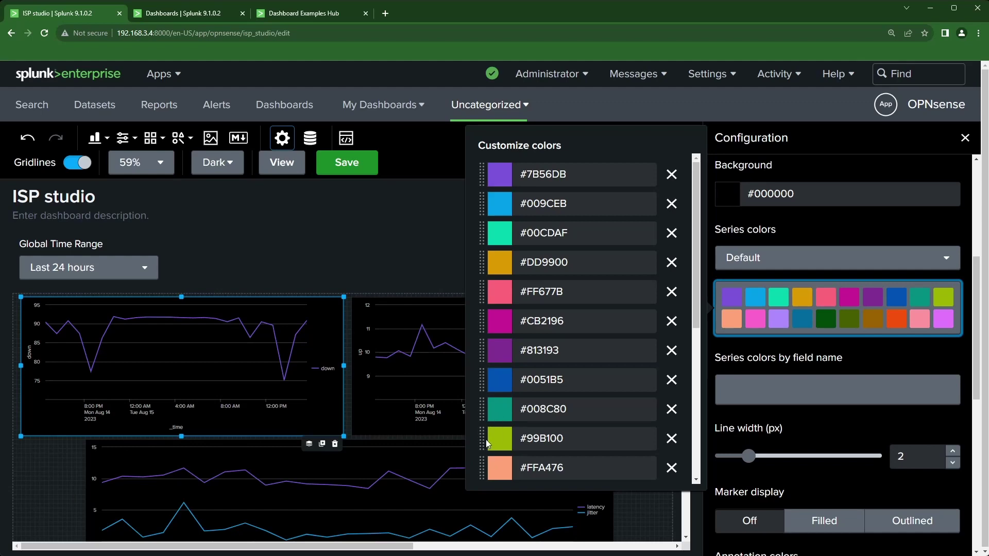
{"action": "left_click_drag", "start_coordinate": [485, 440], "coordinate": [492, 180]}
{"action": "left_click", "coordinate": [366, 248]}
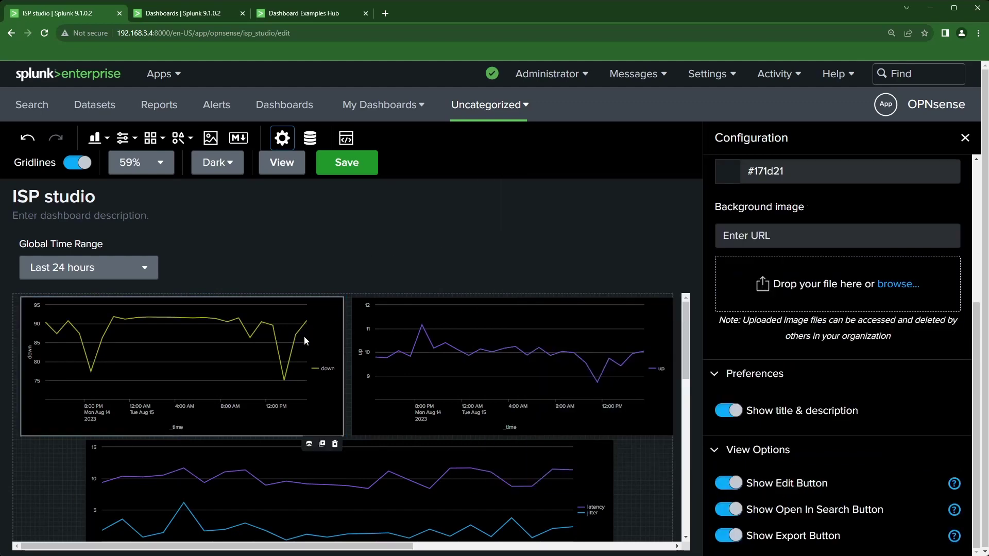
{"action": "left_click", "coordinate": [209, 383]}
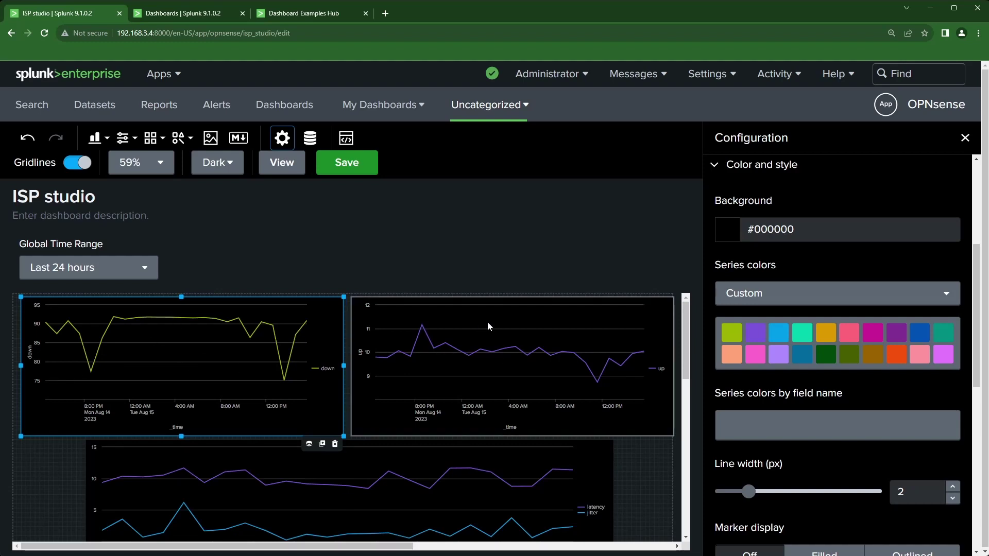
Step: Move teal #00CDAF to the top of the up chart's series colors
{"action": "left_click", "coordinate": [509, 326]}
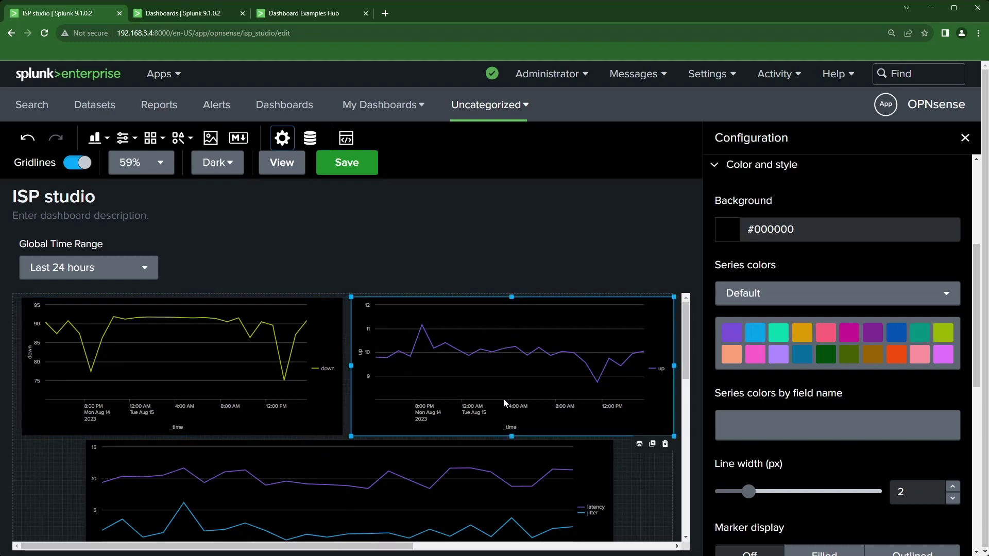
{"action": "left_click", "coordinate": [783, 333]}
{"action": "left_click_drag", "start_coordinate": [483, 291], "coordinate": [484, 224]}
{"action": "left_click", "coordinate": [412, 238]}
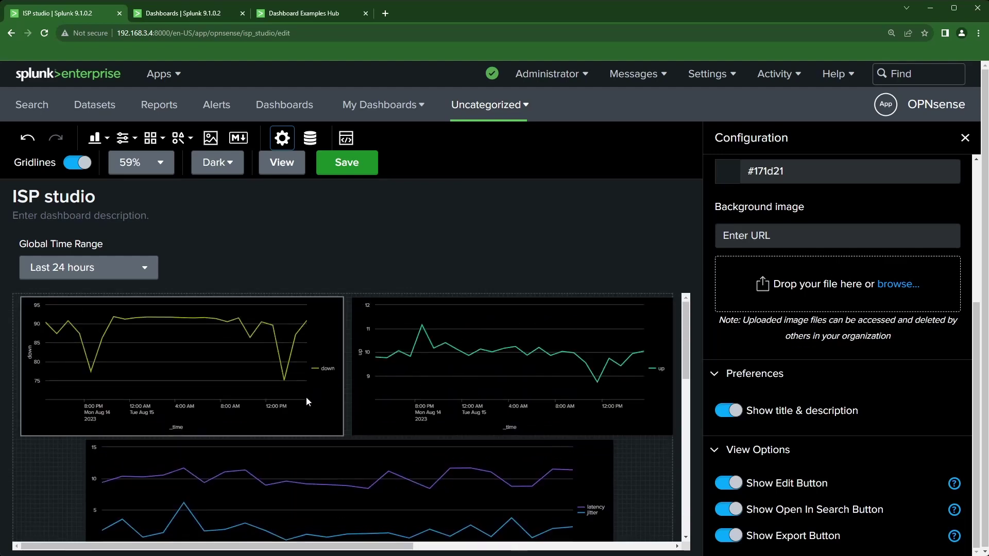
Step: Reselect the down chart and try adjusting its 2 px line width
{"action": "left_click", "coordinate": [204, 393]}
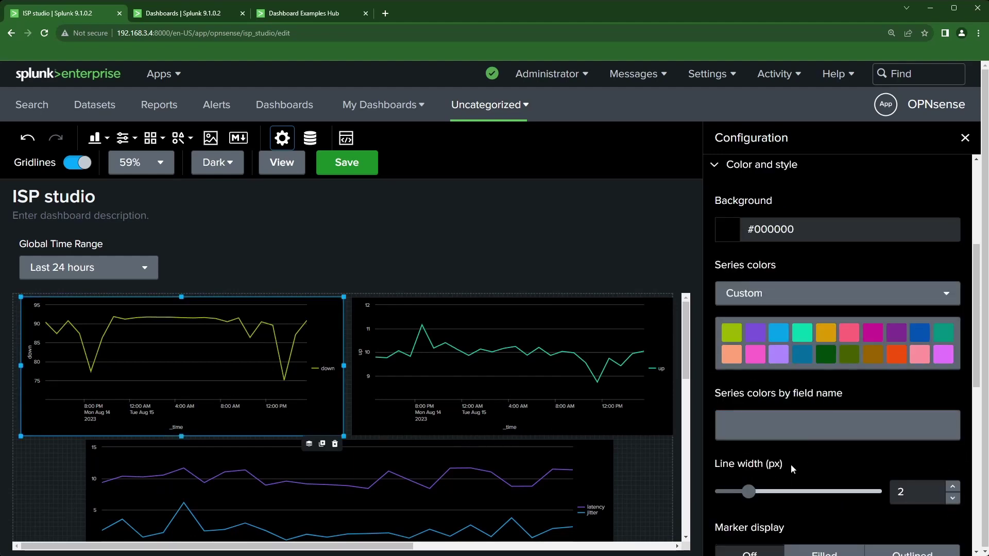
{"action": "scroll", "coordinate": [790, 464], "scroll_direction": "down", "scroll_amount": 1}
{"action": "left_click_drag", "start_coordinate": [792, 442], "coordinate": [750, 442]}
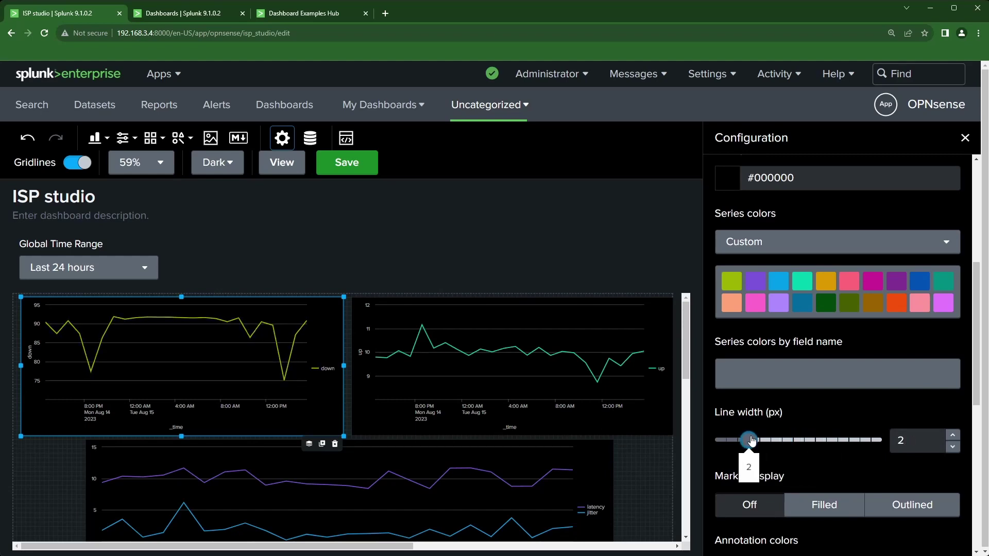
Step: Try filled and outlined markers on the down chart's line, then turn markers off
{"action": "scroll", "coordinate": [838, 421], "scroll_direction": "down", "scroll_amount": 4}
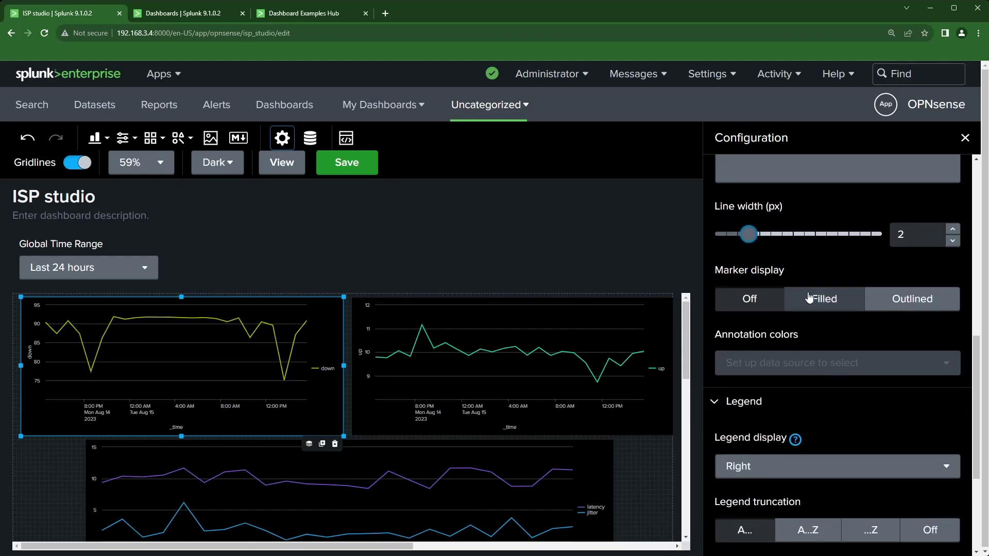
{"action": "left_click", "coordinate": [833, 304]}
{"action": "key", "text": "Right"}
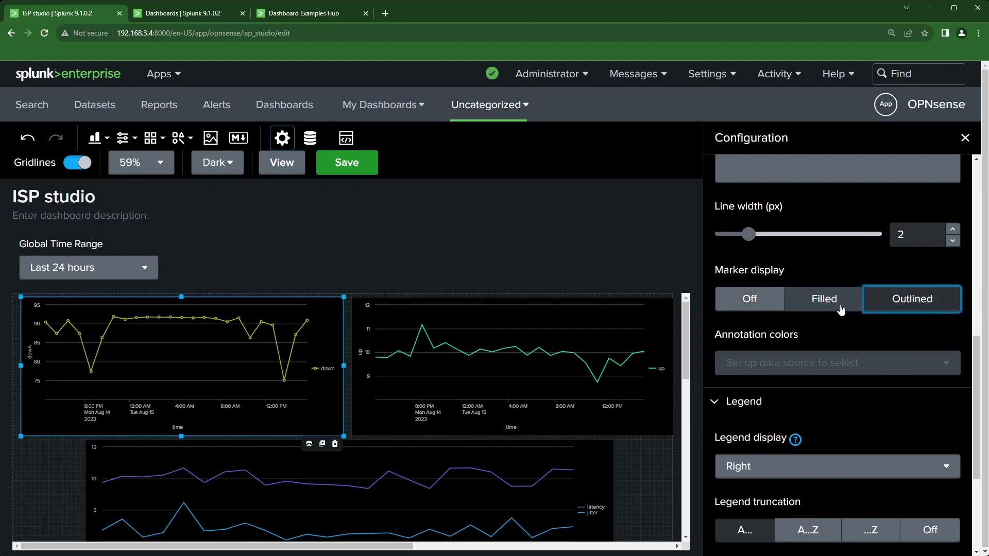
{"action": "left_click", "coordinate": [793, 307]}
{"action": "left_click", "coordinate": [750, 301]}
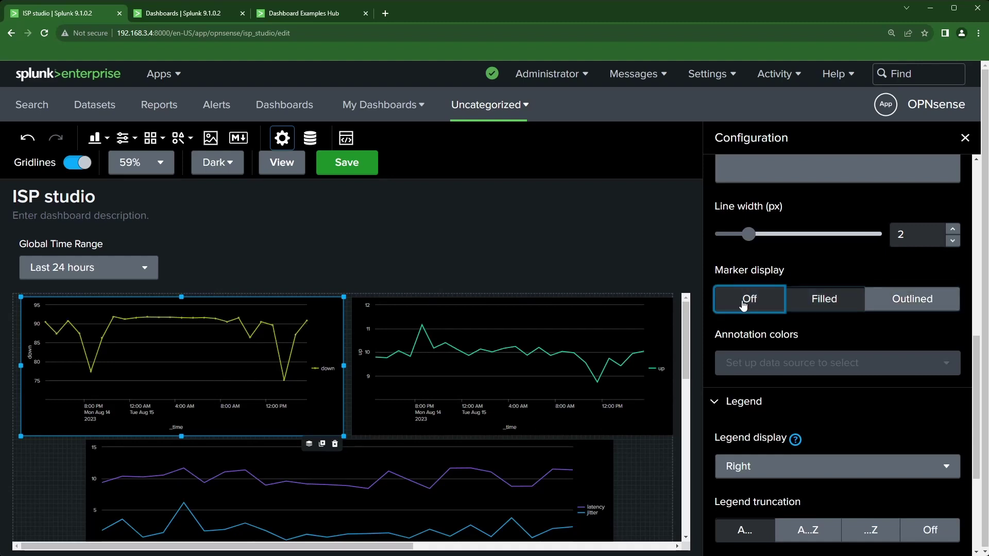
Step: Set the up chart's legend display to Top, then reselect the down chart
{"action": "scroll", "coordinate": [894, 373], "scroll_direction": "down", "scroll_amount": 3}
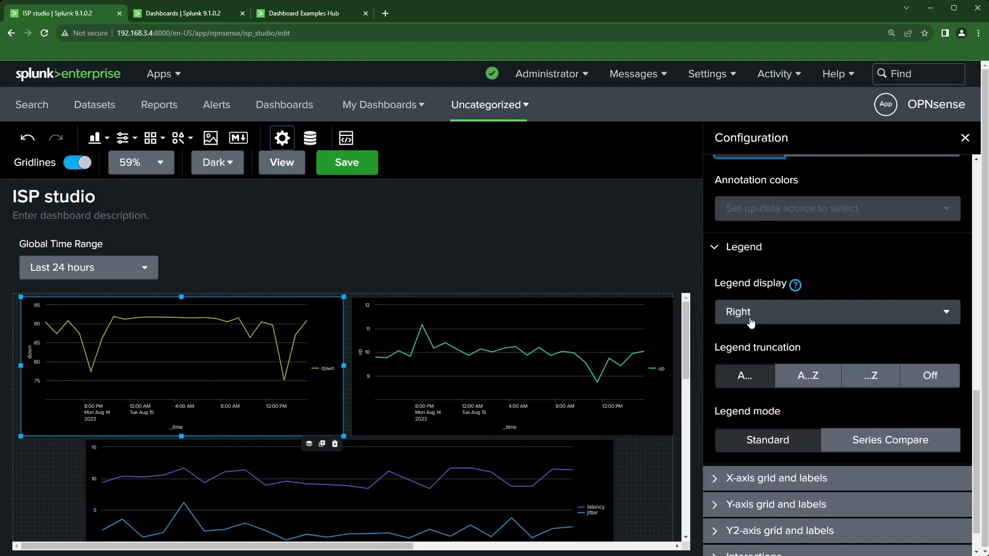
{"action": "left_click", "coordinate": [734, 315]}
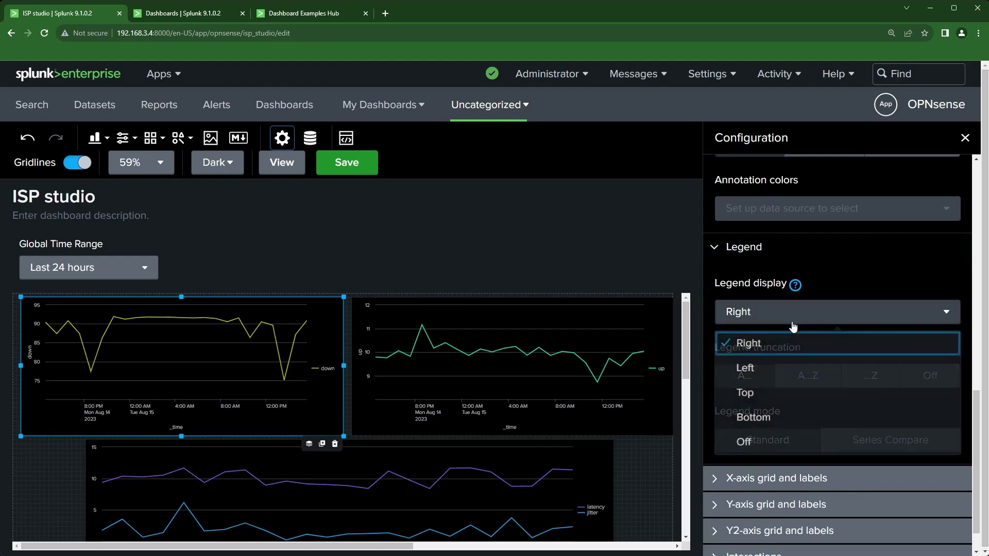
{"action": "left_click", "coordinate": [766, 403]}
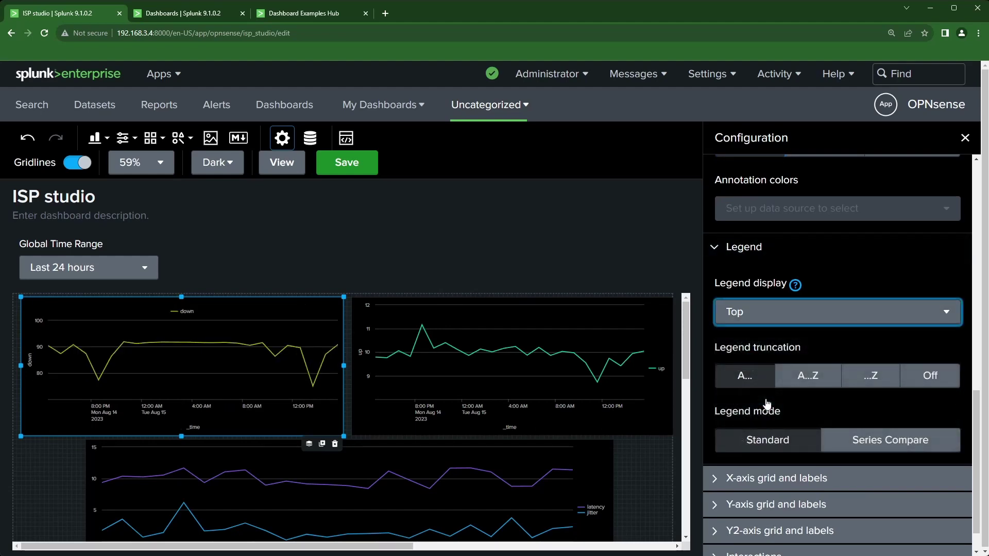
{"action": "left_click", "coordinate": [495, 342]}
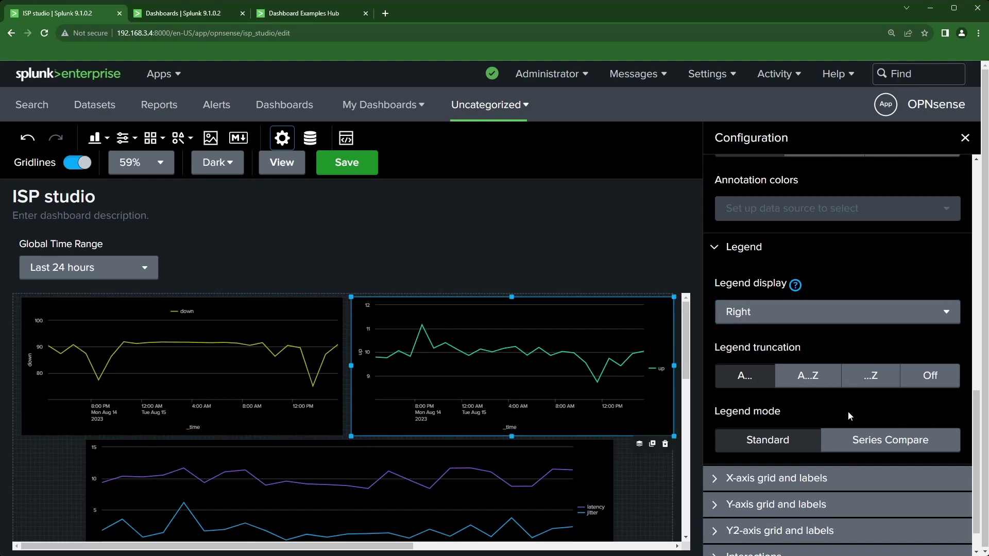
{"action": "left_click", "coordinate": [766, 316]}
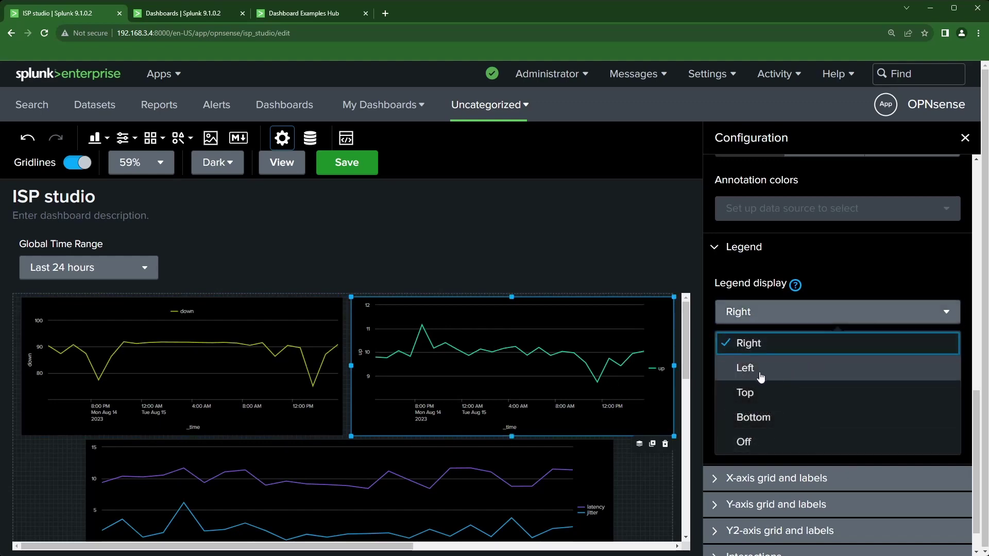
{"action": "left_click", "coordinate": [745, 395]}
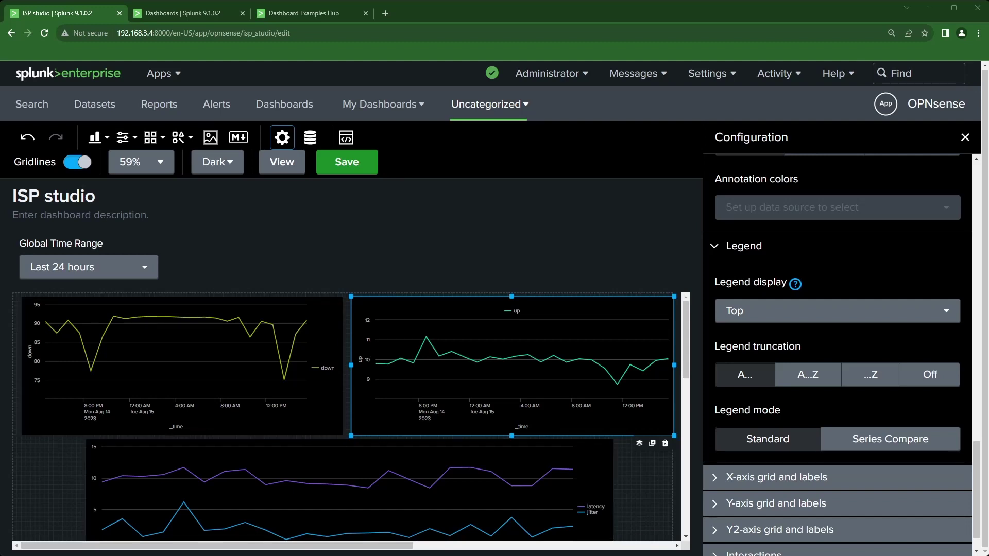
{"action": "left_click", "coordinate": [205, 356]}
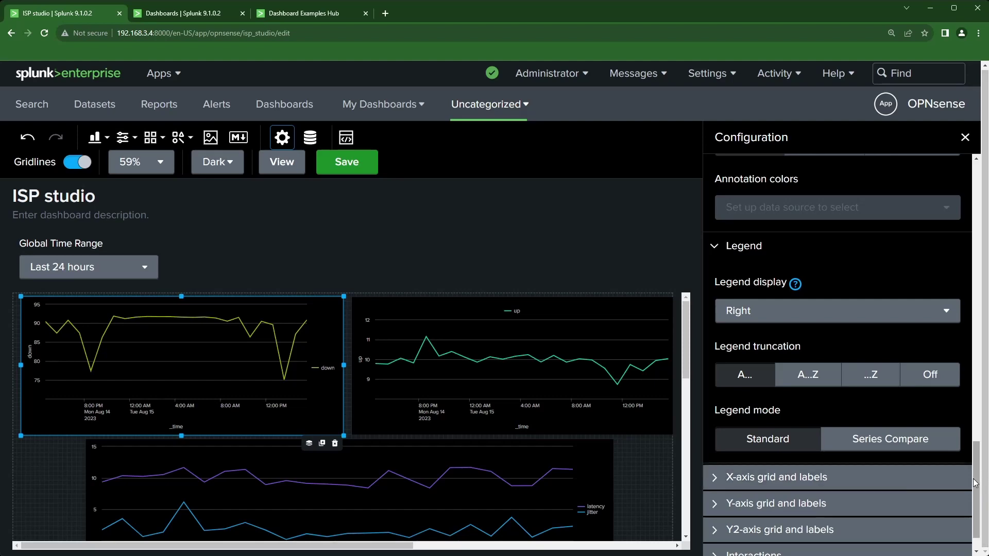
{"action": "left_click_drag", "start_coordinate": [974, 483], "coordinate": [728, 183]}
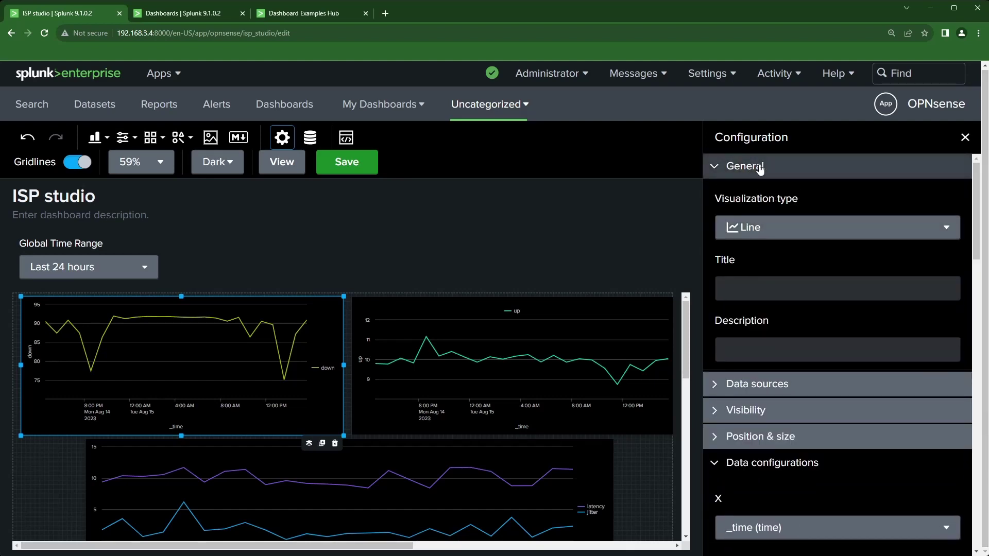
Step: Change the down chart's visualization type to Area
{"action": "left_click", "coordinate": [829, 227]}
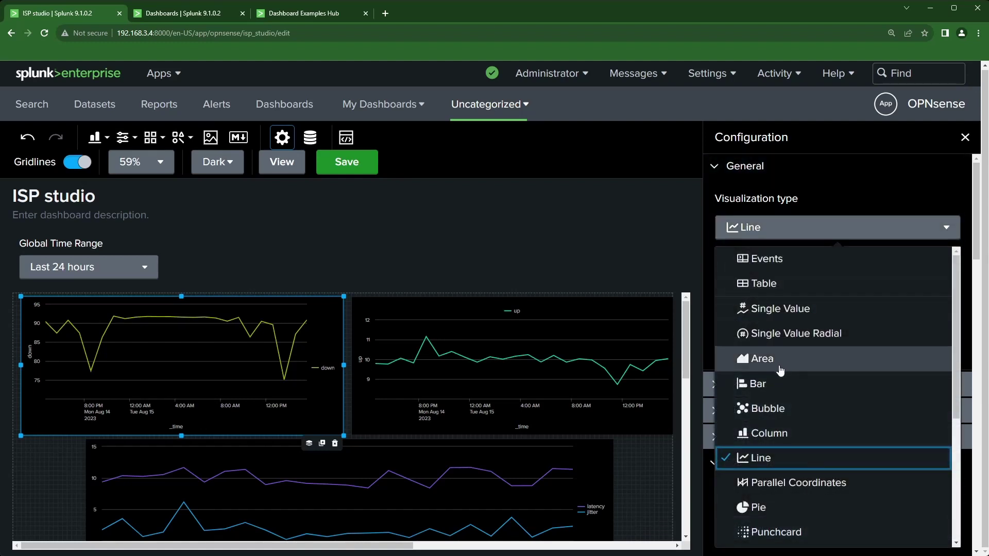
{"action": "left_click", "coordinate": [780, 370]}
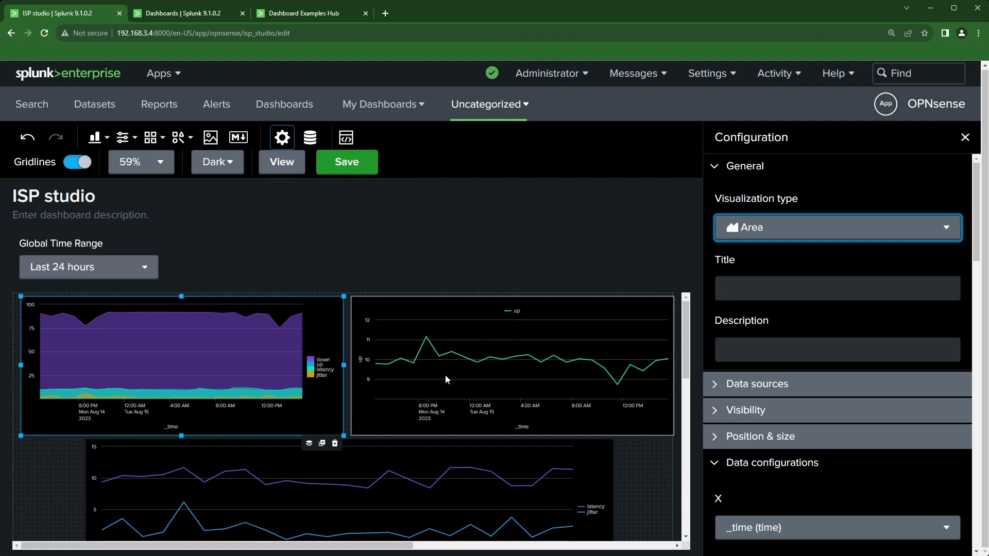
{"action": "left_click", "coordinate": [761, 168]}
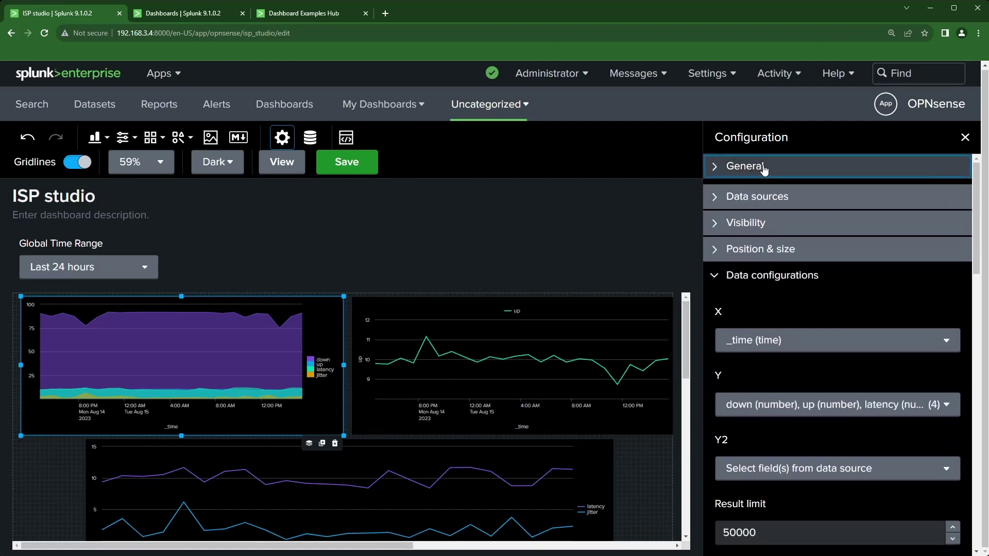
{"action": "left_click", "coordinate": [764, 252]}
{"action": "left_click", "coordinate": [765, 255]}
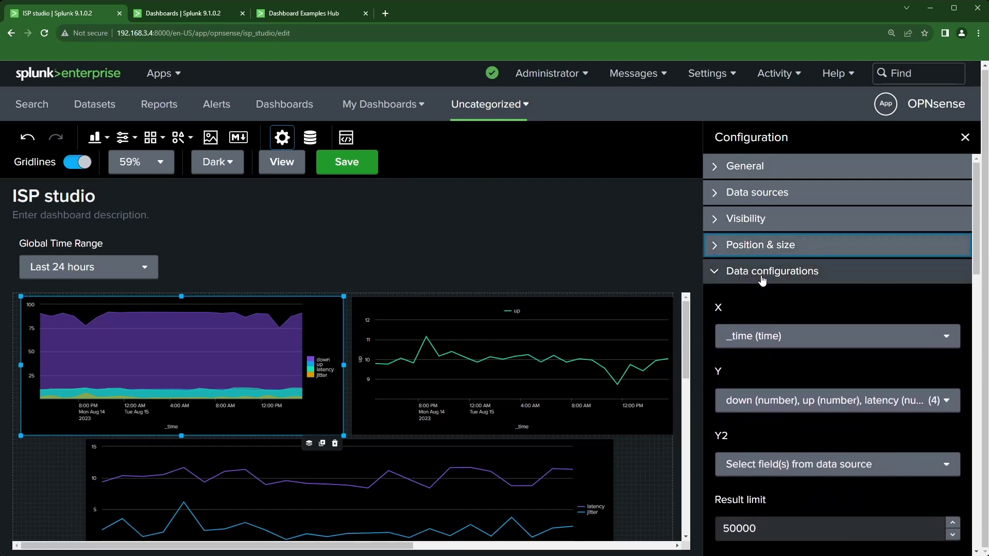
Step: Uncheck up, latency and jitter in the Y fields so only down is plotted
{"action": "scroll", "coordinate": [763, 279], "scroll_direction": "down", "scroll_amount": 2}
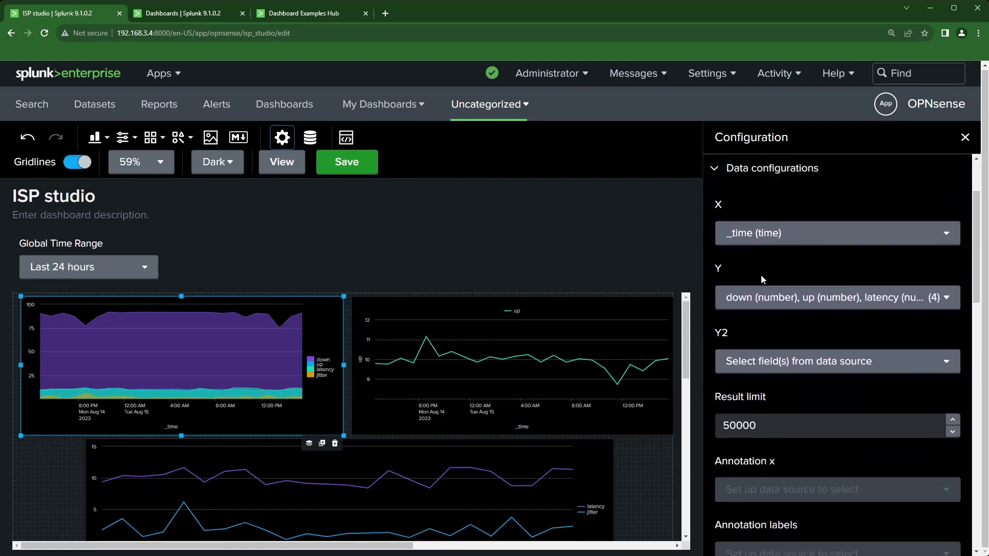
{"action": "left_click", "coordinate": [782, 305]}
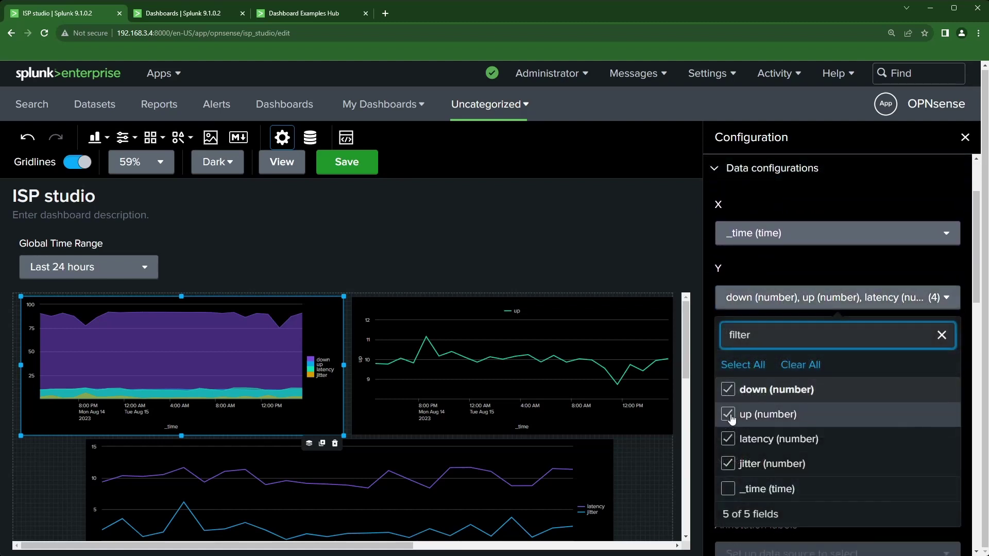
{"action": "left_click", "coordinate": [728, 418]}
{"action": "left_click", "coordinate": [729, 442]}
{"action": "left_click", "coordinate": [729, 464]}
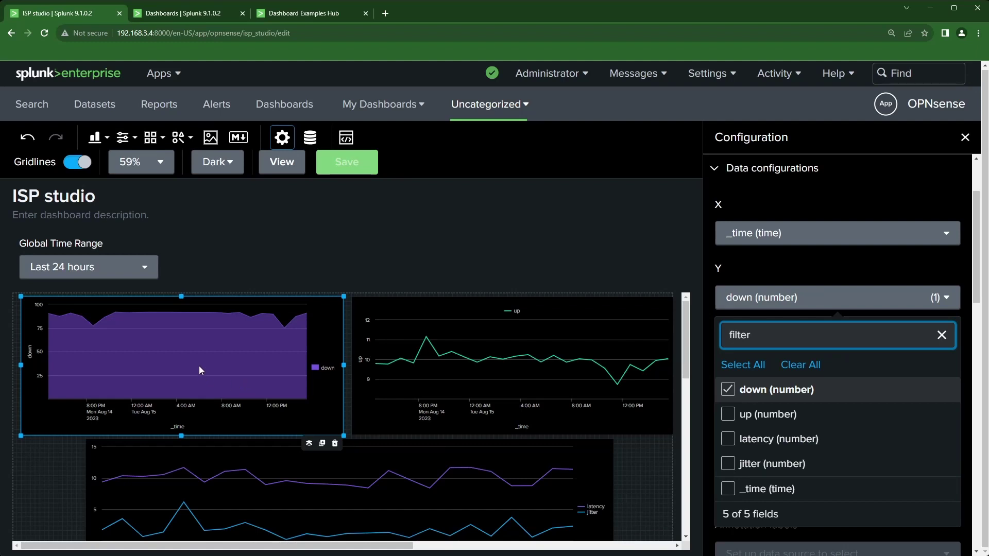
{"action": "left_click", "coordinate": [777, 172]}
{"action": "left_click", "coordinate": [777, 170]}
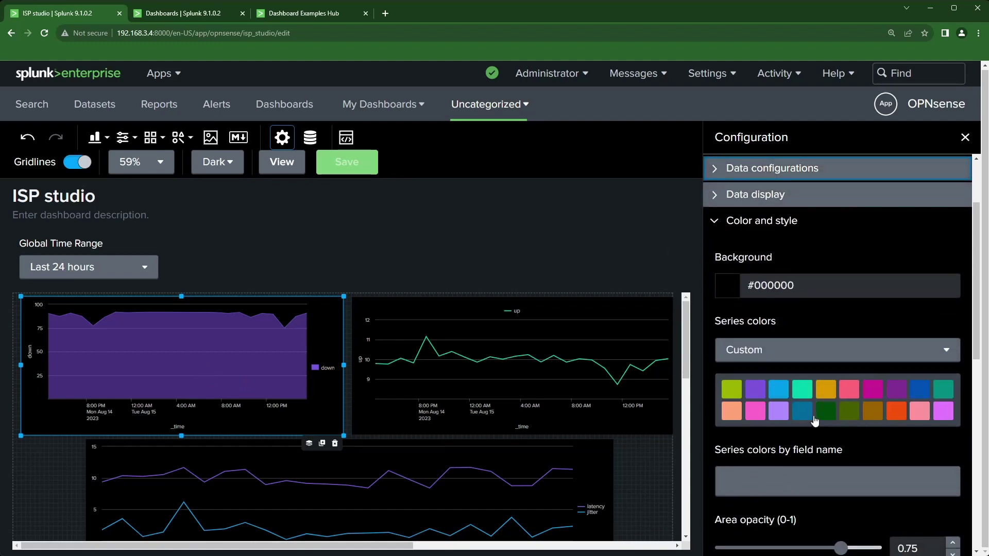
Step: Apply the Custom series color palette to make the down area yellow-green
{"action": "left_click", "coordinate": [736, 355]}
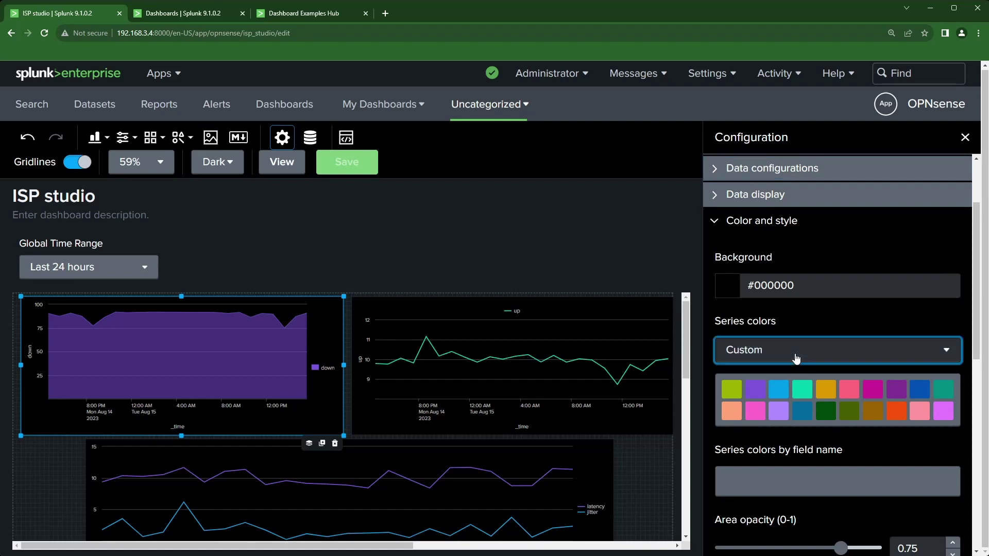
{"action": "left_click", "coordinate": [901, 385]}
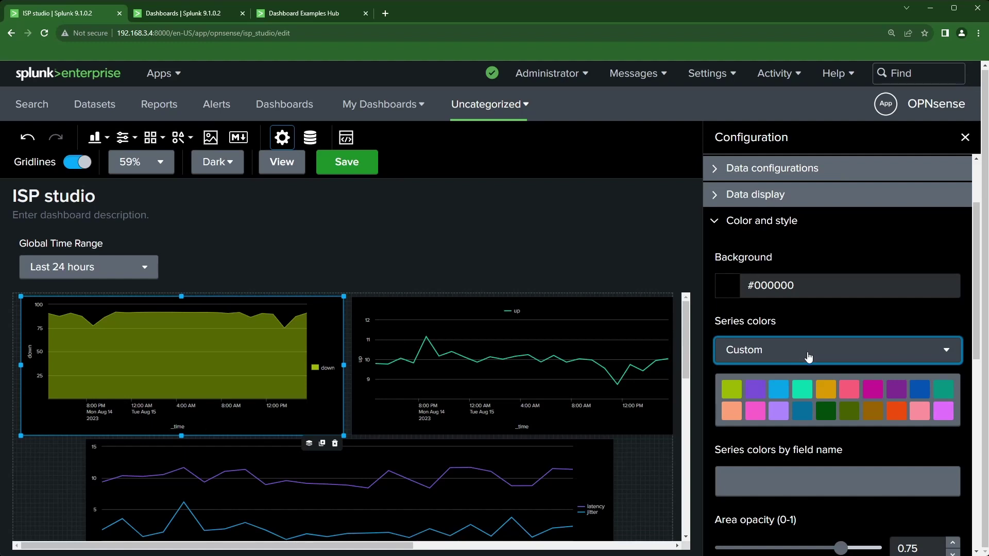
{"action": "scroll", "coordinate": [827, 368], "scroll_direction": "down", "scroll_amount": 6}
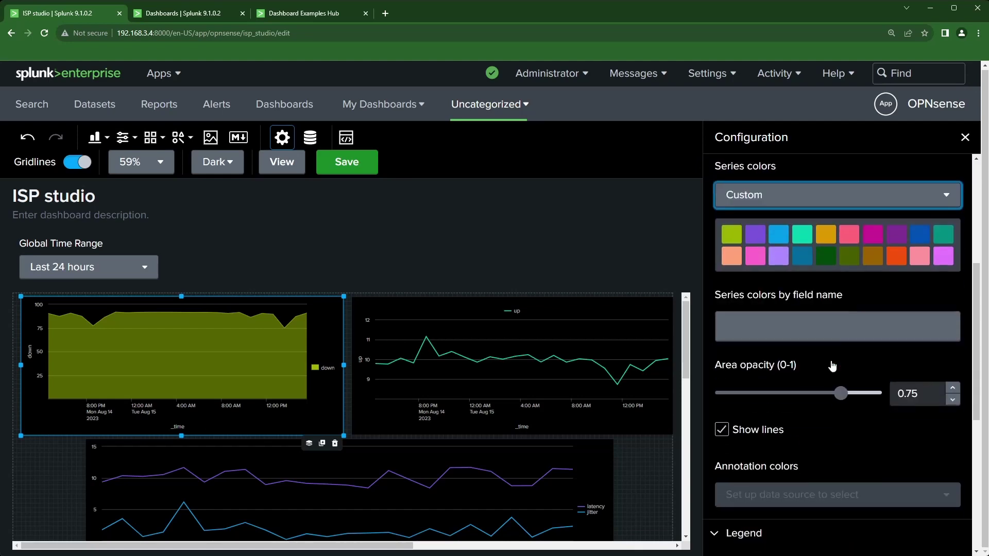
{"action": "scroll", "coordinate": [824, 456], "scroll_direction": "down", "scroll_amount": 2}
Step: Set the down chart's legend display to Top and save ISP studio
{"action": "left_click", "coordinate": [808, 347]}
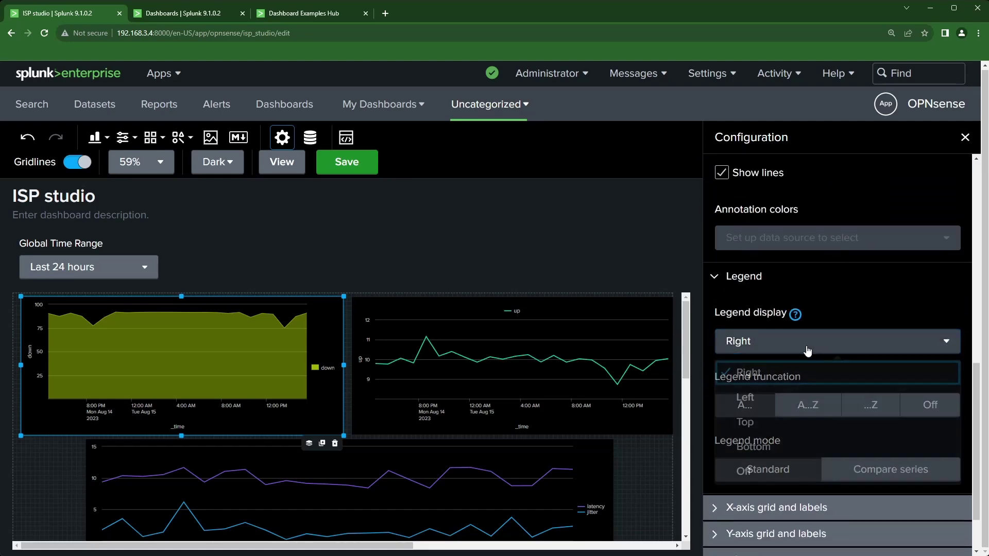
{"action": "left_click", "coordinate": [753, 423]}
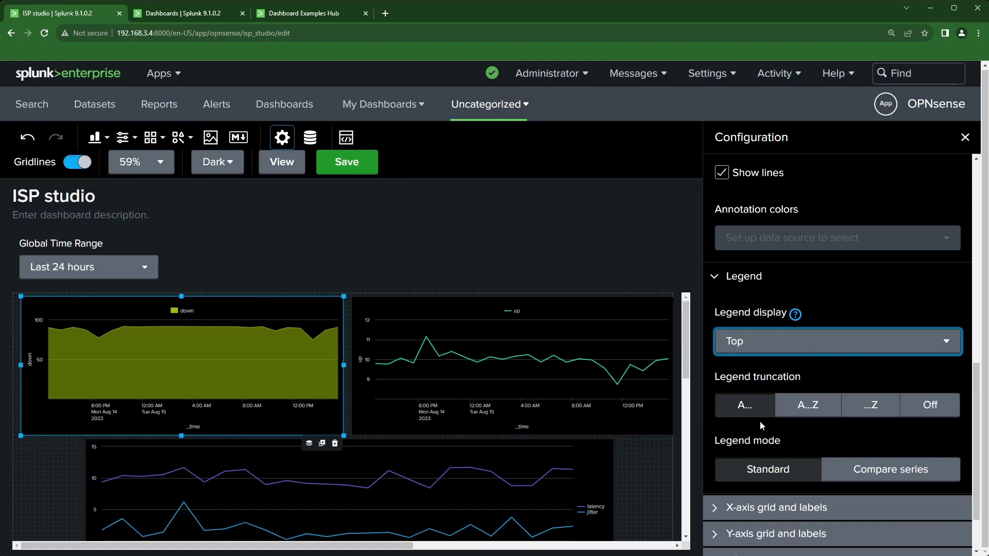
{"action": "left_click", "coordinate": [347, 162]}
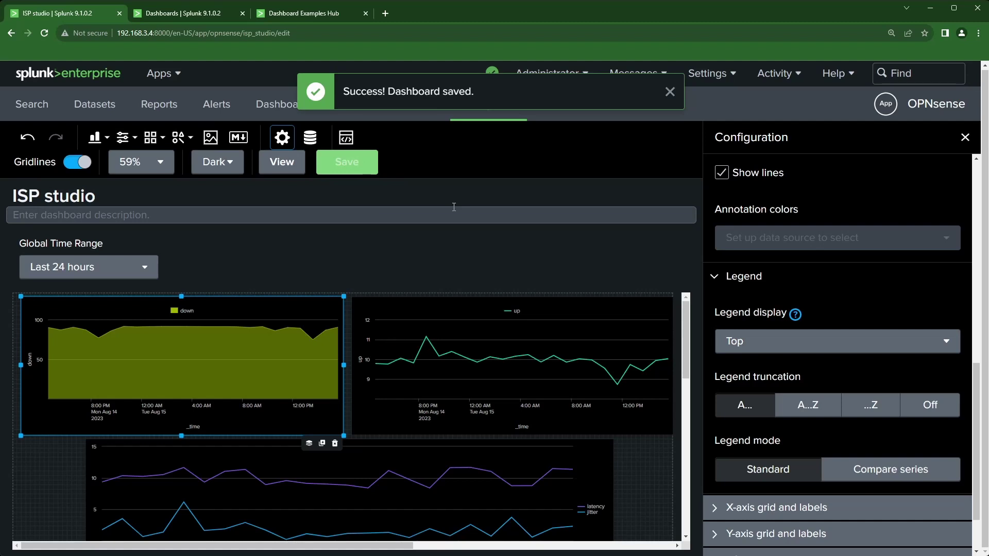
{"action": "left_click", "coordinate": [282, 161]}
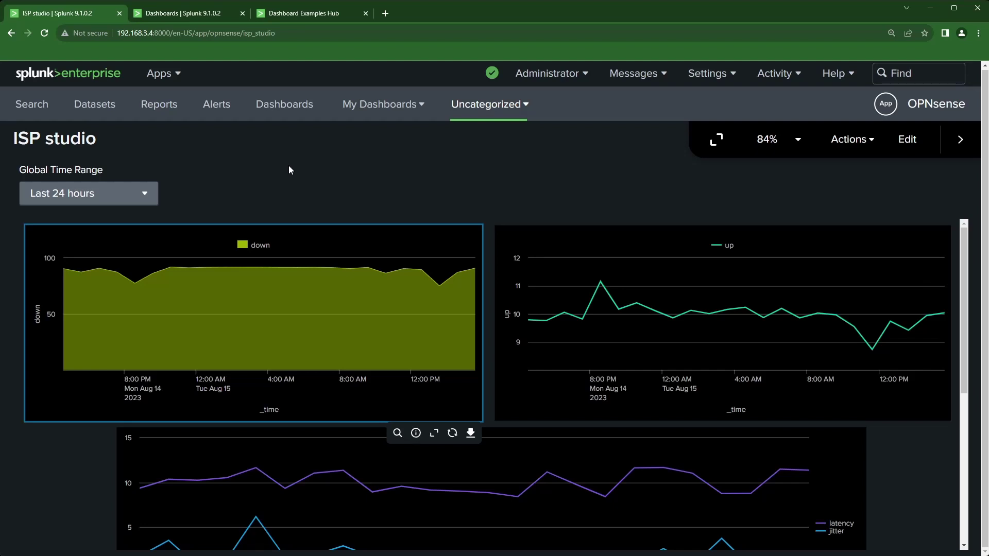
{"action": "scroll", "coordinate": [698, 474], "scroll_direction": "down", "scroll_amount": 2}
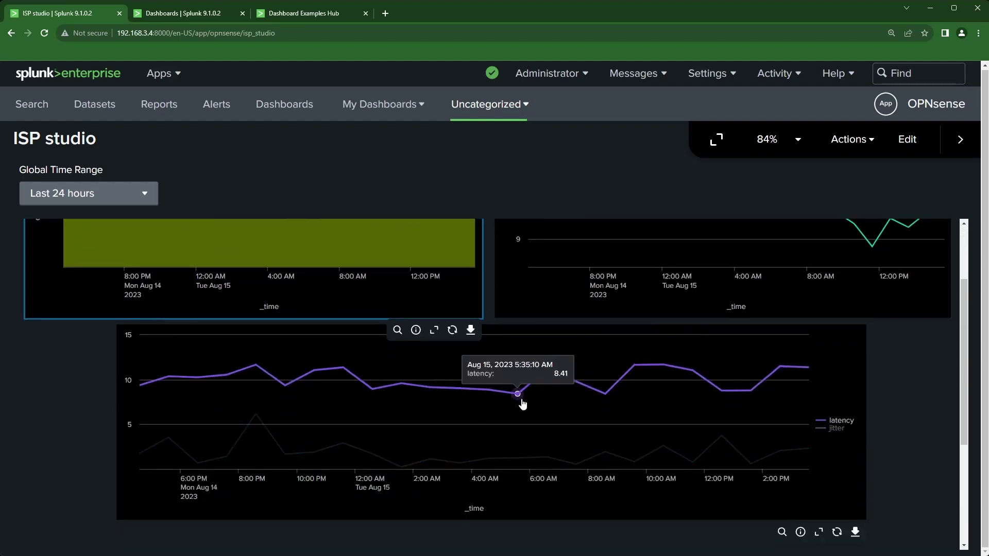
{"action": "scroll", "coordinate": [551, 391], "scroll_direction": "up", "scroll_amount": 2}
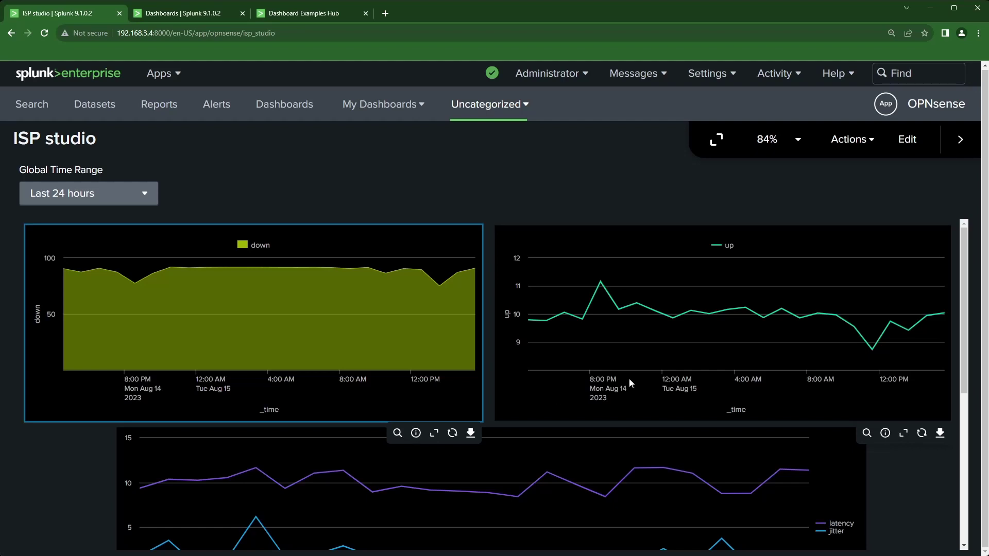
{"action": "left_click", "coordinate": [907, 139]}
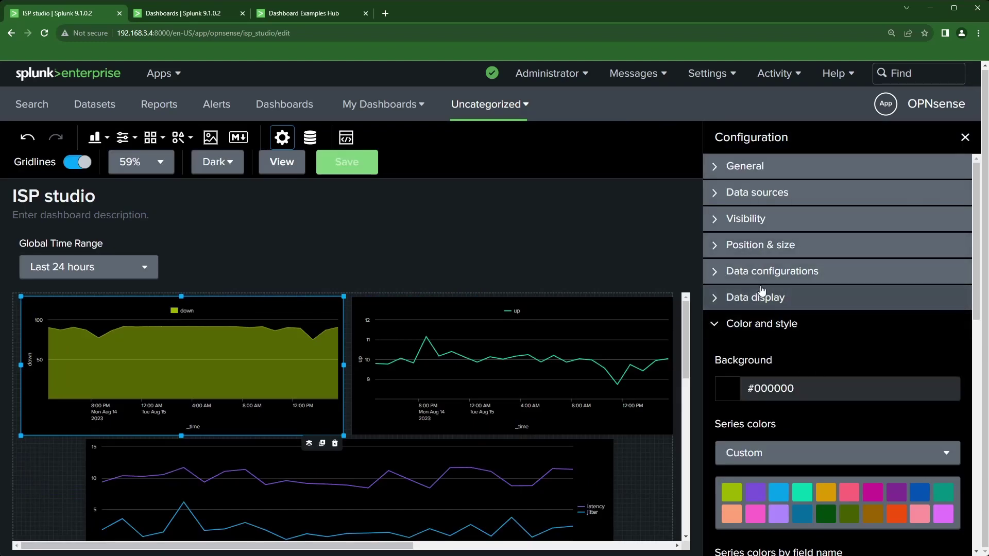
{"action": "left_click", "coordinate": [754, 246]}
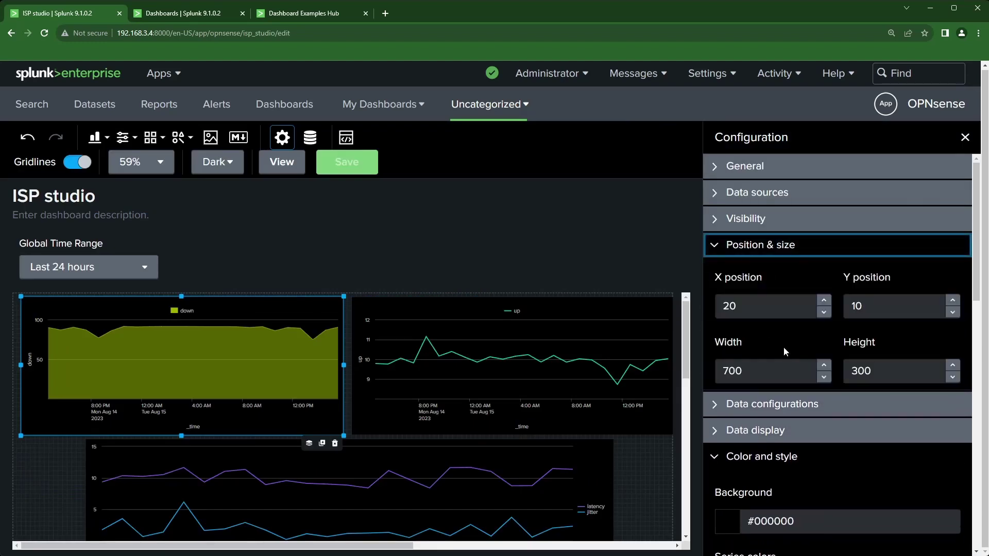
{"action": "left_click", "coordinate": [761, 246]}
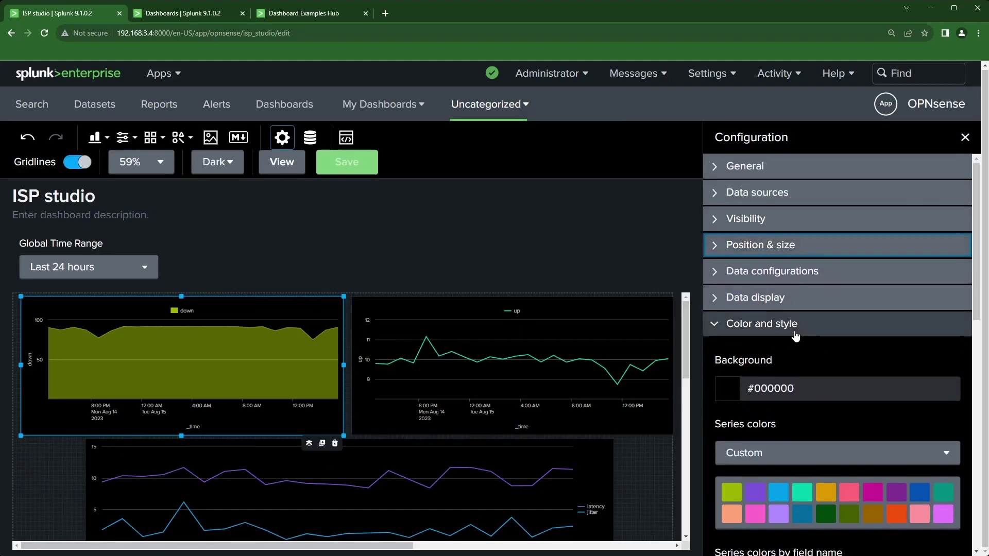
{"action": "scroll", "coordinate": [720, 363], "scroll_direction": "down", "scroll_amount": 2}
{"action": "left_click", "coordinate": [727, 290]}
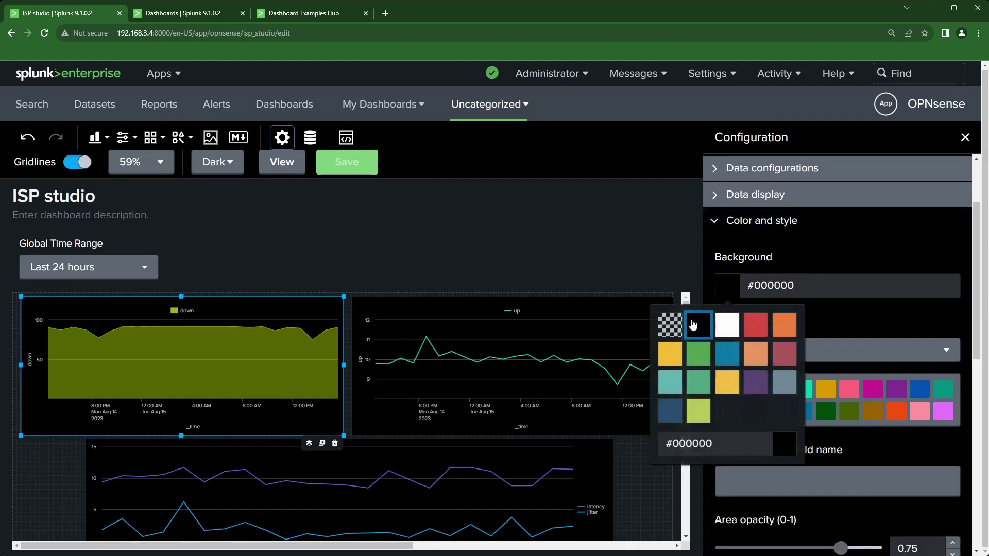
{"action": "left_click", "coordinate": [674, 323]}
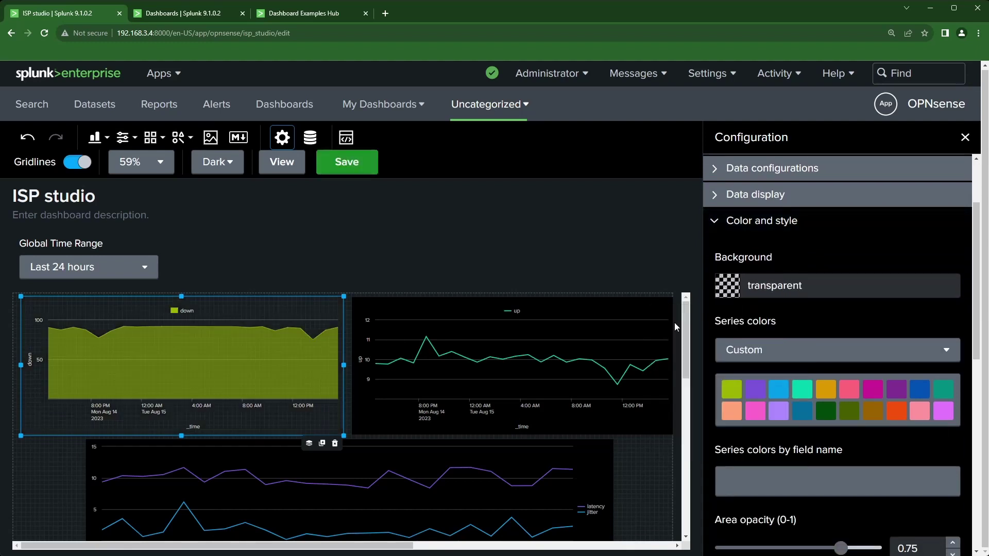
{"action": "left_click", "coordinate": [727, 286]}
{"action": "left_click", "coordinate": [701, 326]}
{"action": "scroll", "coordinate": [783, 347], "scroll_direction": "down", "scroll_amount": 9}
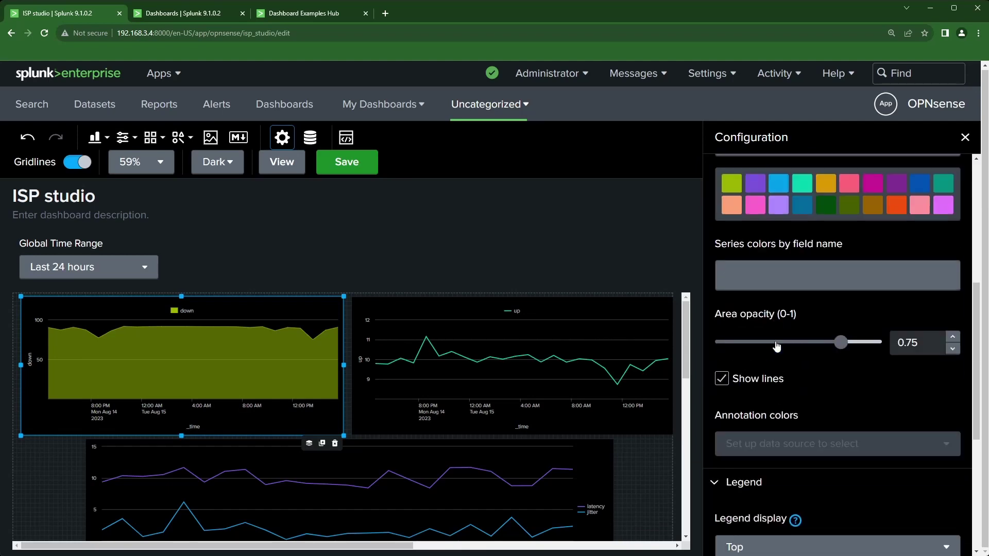